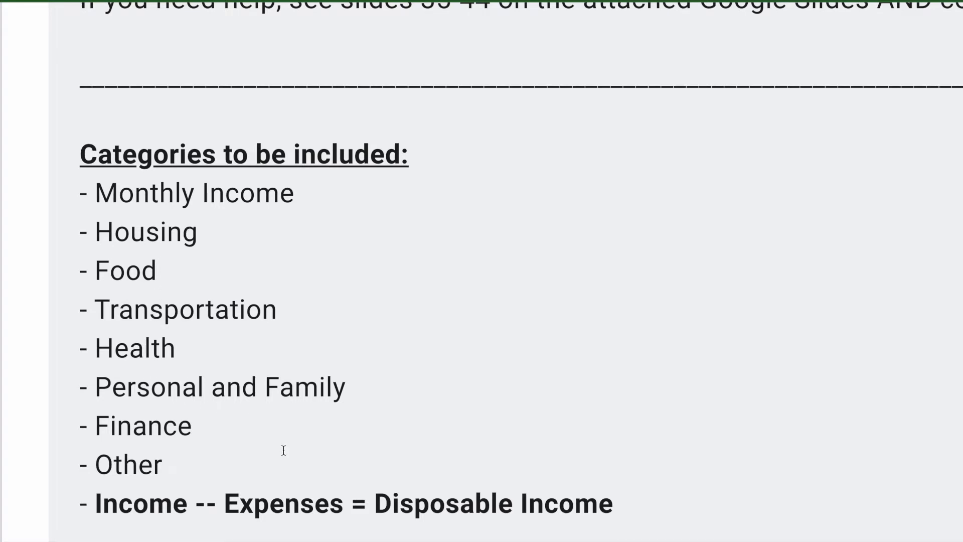
# Review the assignment instructions: the required budget categories, the disposable income calculation and the referenced help slides.
pyautogui.scroll(-3, 248, 419)
pyautogui.moveTo(613, 349); pyautogui.dragTo(379, 346)
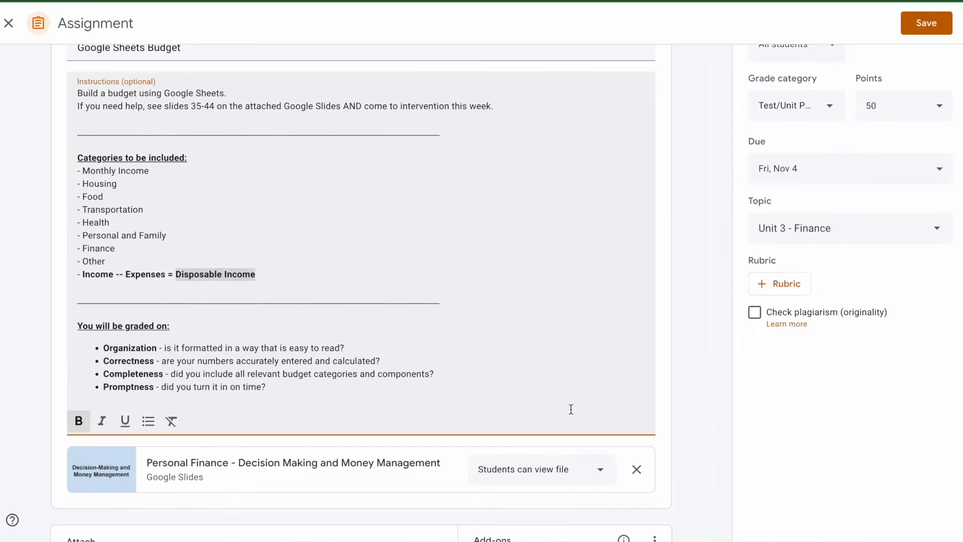
pyautogui.moveTo(120, 261); pyautogui.dragTo(70, 179)
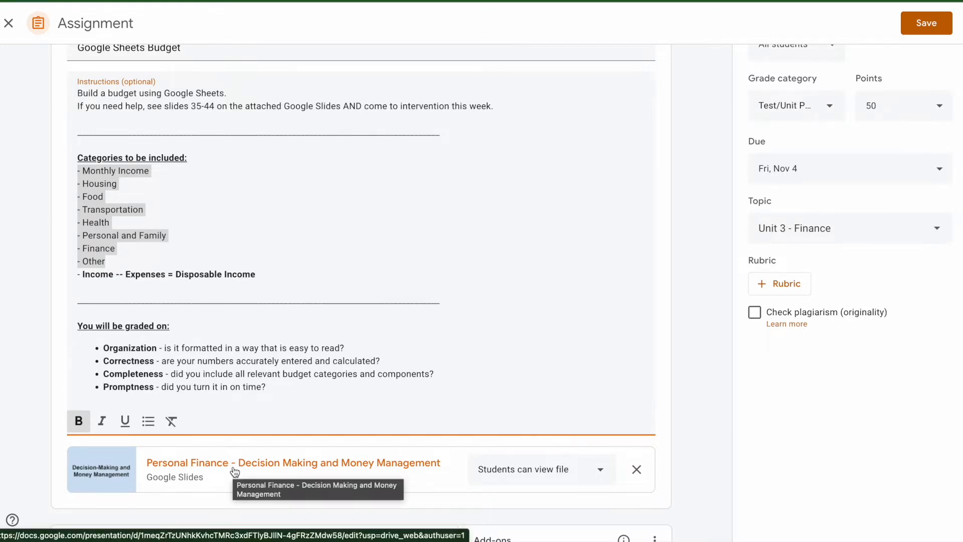
pyautogui.moveTo(192, 104); pyautogui.dragTo(216, 104)
pyautogui.click(239, 370)
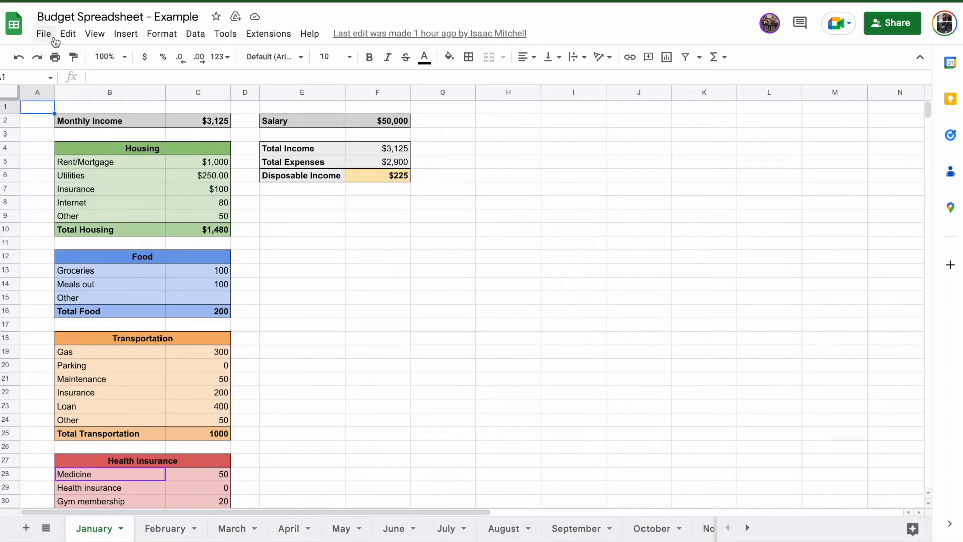
# Examine the whole January sheet of the example budget and the formula behind its Monthly Income amount.
pyautogui.click(111, 57)
pyautogui.click(107, 80)
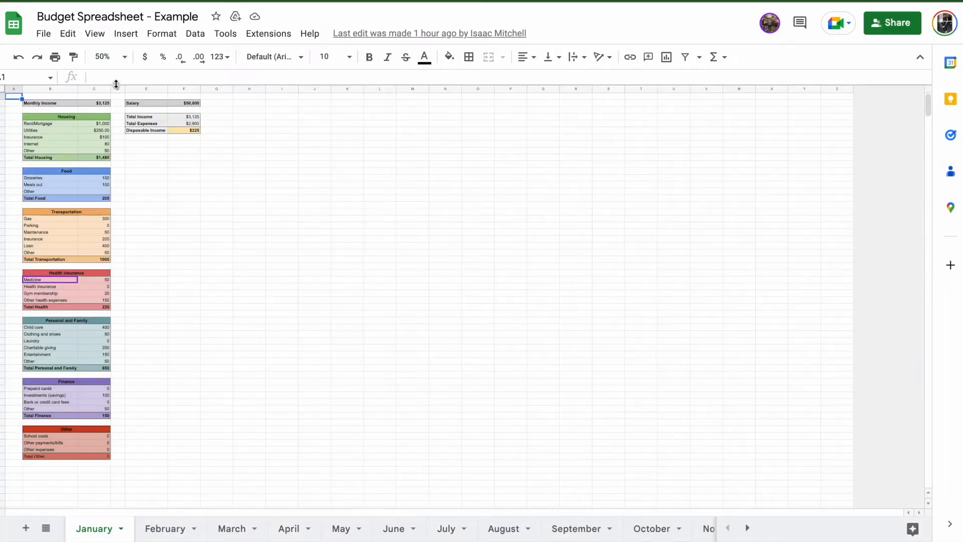
pyautogui.click(265, 306)
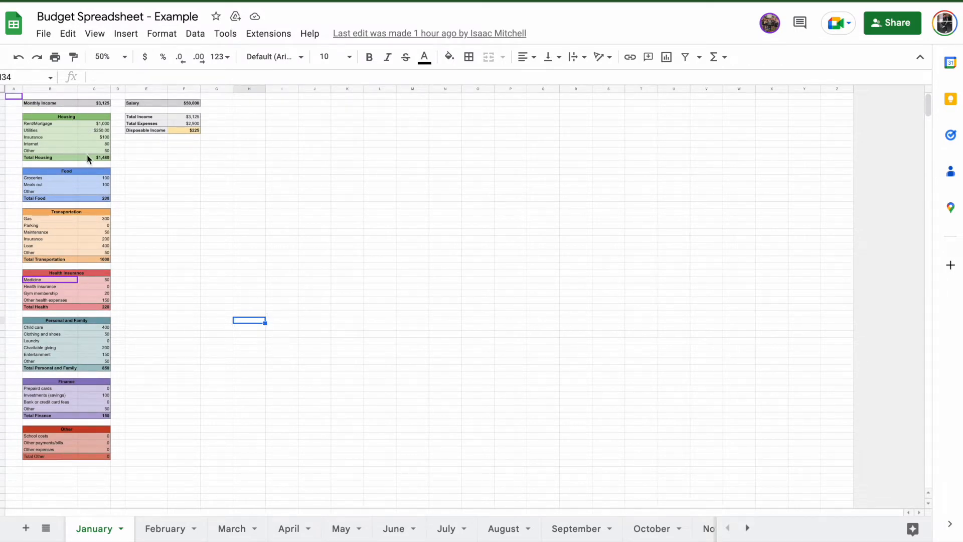
pyautogui.click(100, 106)
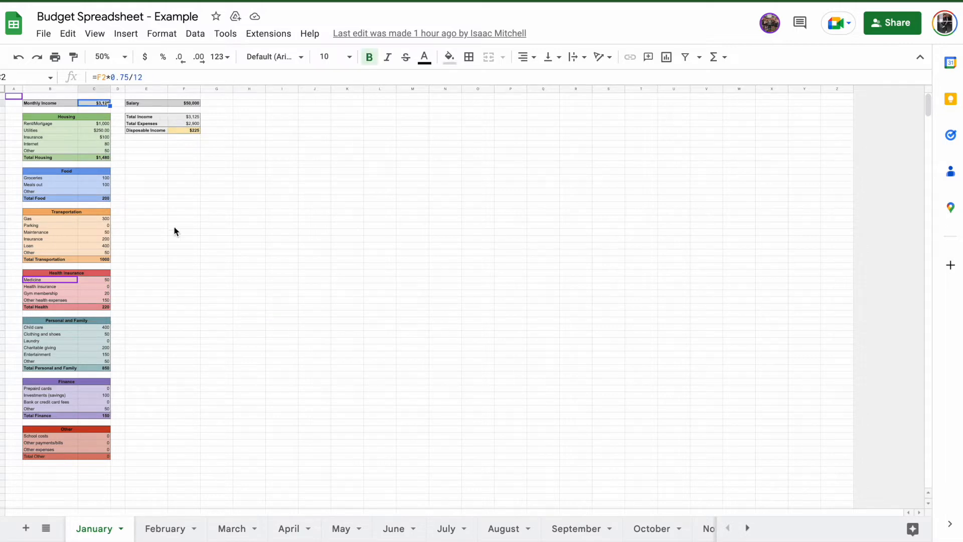
pyautogui.click(110, 57)
pyautogui.click(111, 203)
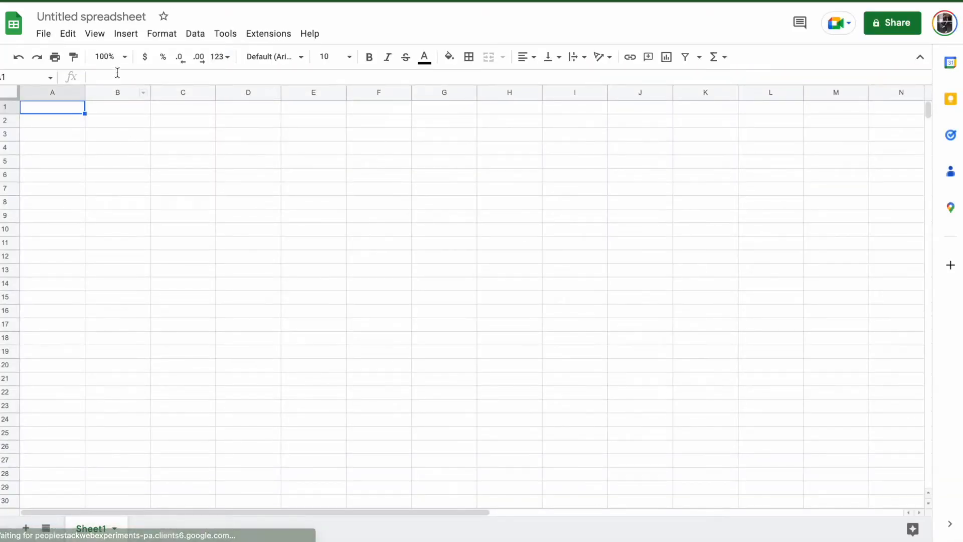
# In the blank spreadsheet, enter the heading Monthly Income in B2 and make it bold.
pyautogui.click(120, 57)
pyautogui.click(113, 203)
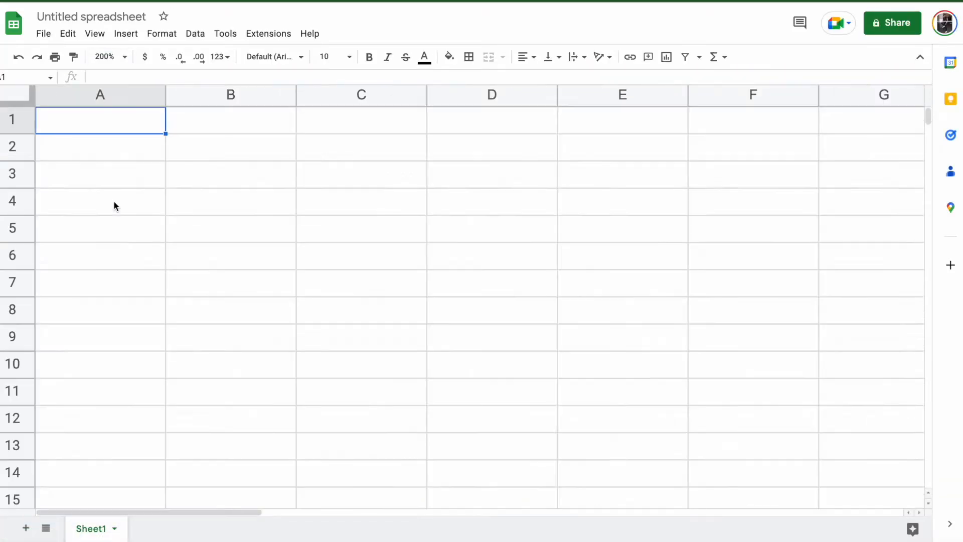
pyautogui.click(235, 159)
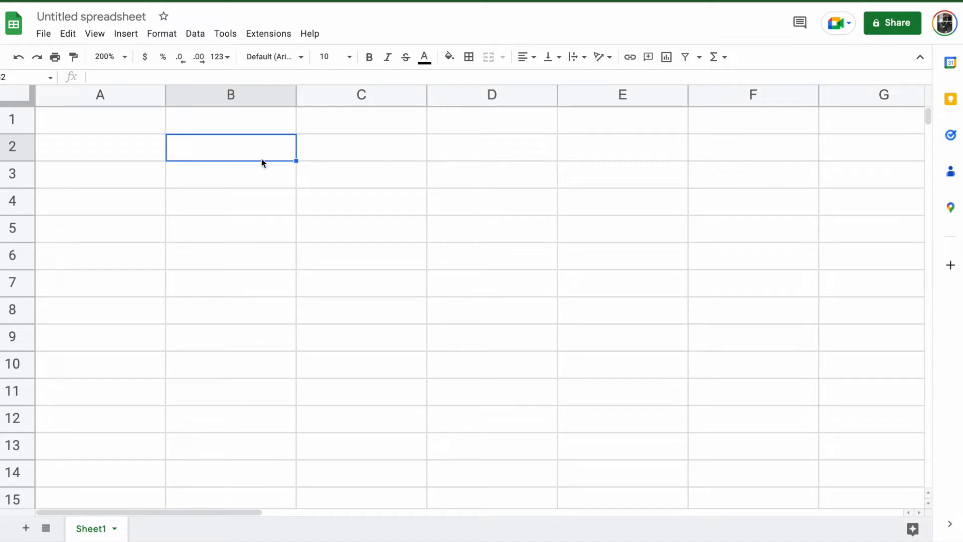
pyautogui.write('Monthl')
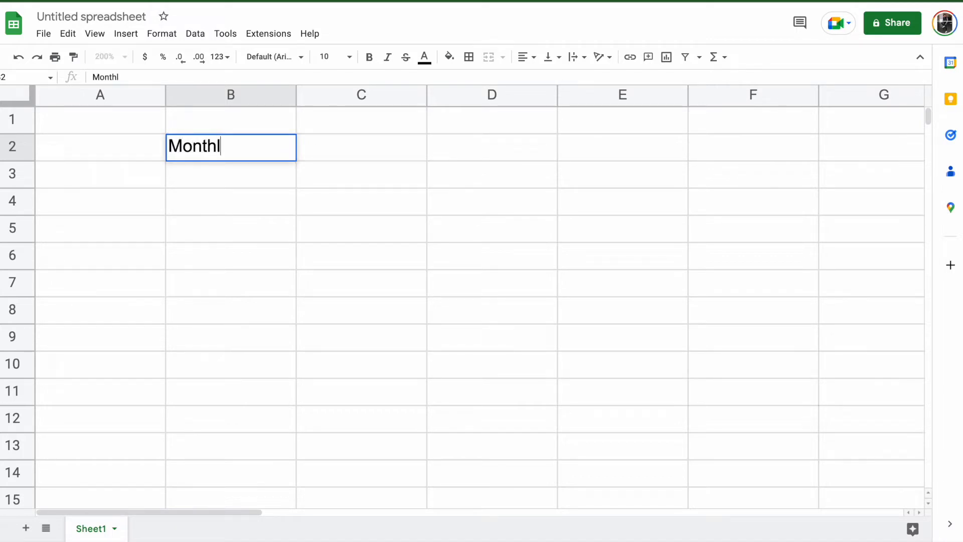
pyautogui.write('y Income')
pyautogui.click(311, 239)
pyautogui.click(254, 151)
pyautogui.hotkey('ctrl', 'b')
# Widen column B so the Monthly Income heading fits inside its cell.
pyautogui.click(258, 94)
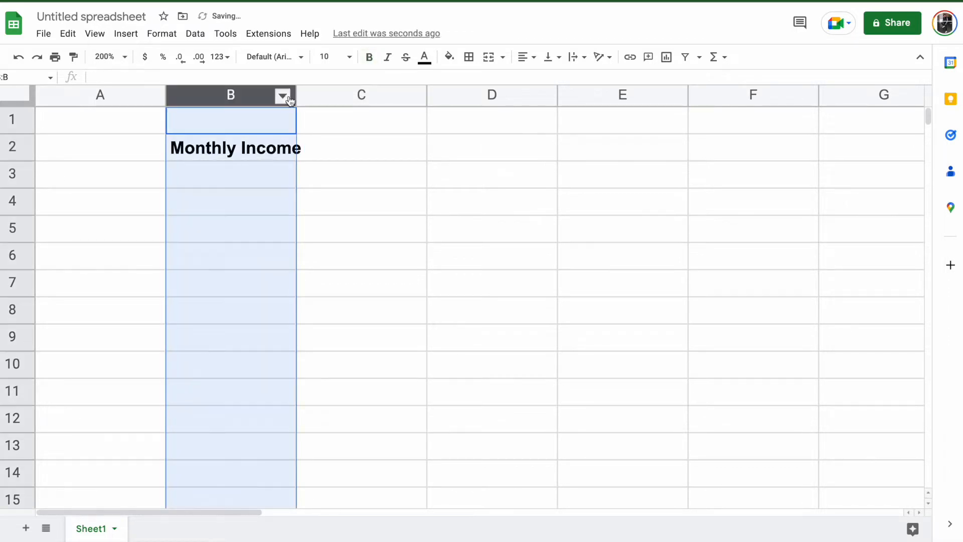
pyautogui.moveTo(296, 94); pyautogui.dragTo(313, 94)
pyautogui.click(362, 239)
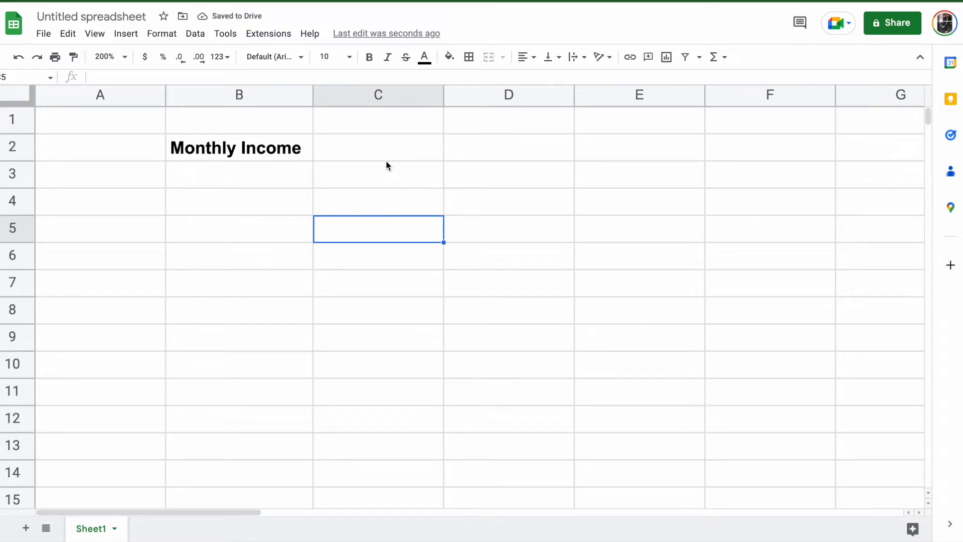
# Start the housing section with the label Housing in B4 and Rent/Mortgage in B5.
pyautogui.click(262, 205)
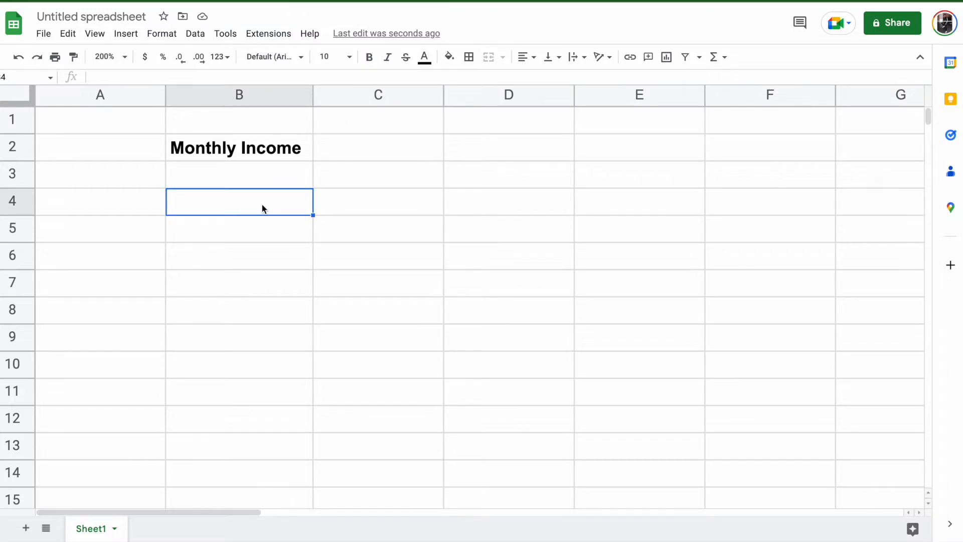
pyautogui.write('Housing')
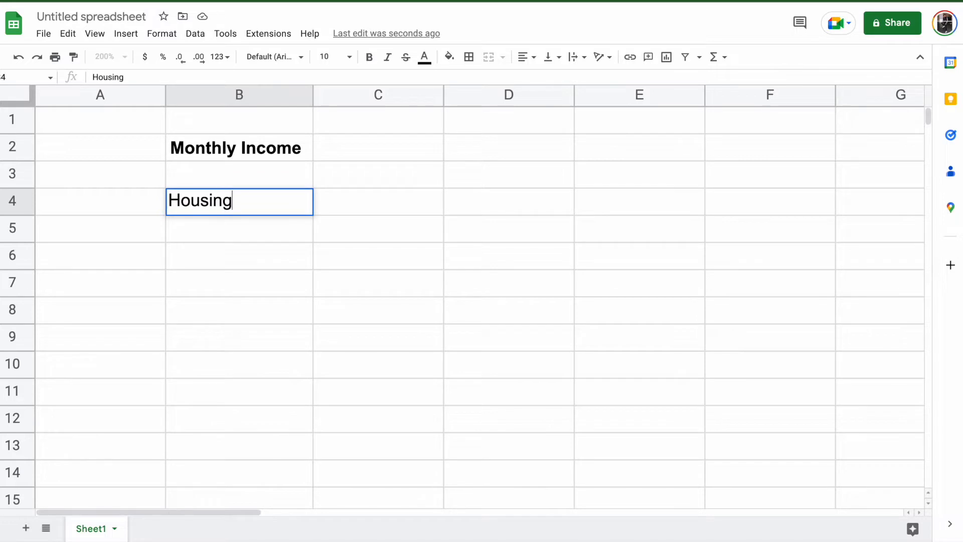
pyautogui.press('Return')
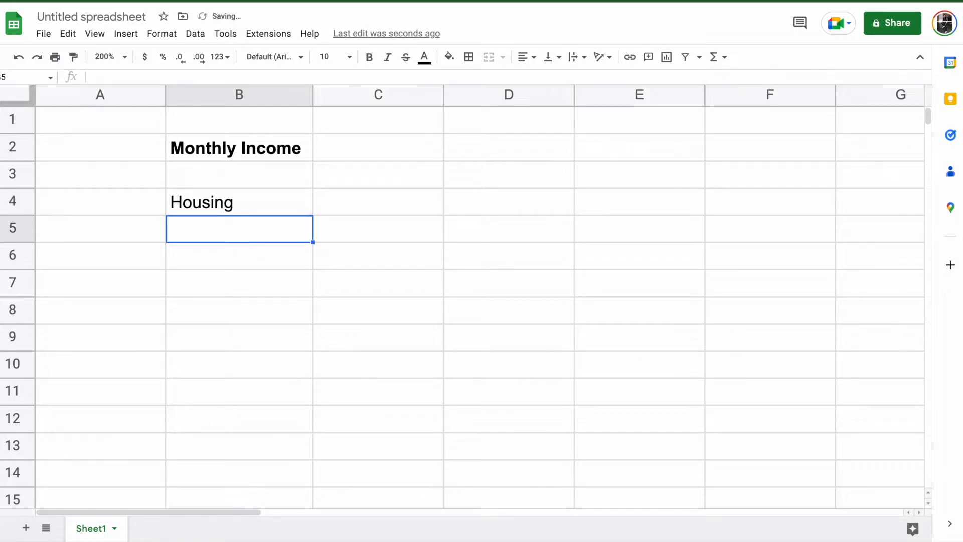
pyautogui.write('Rent')
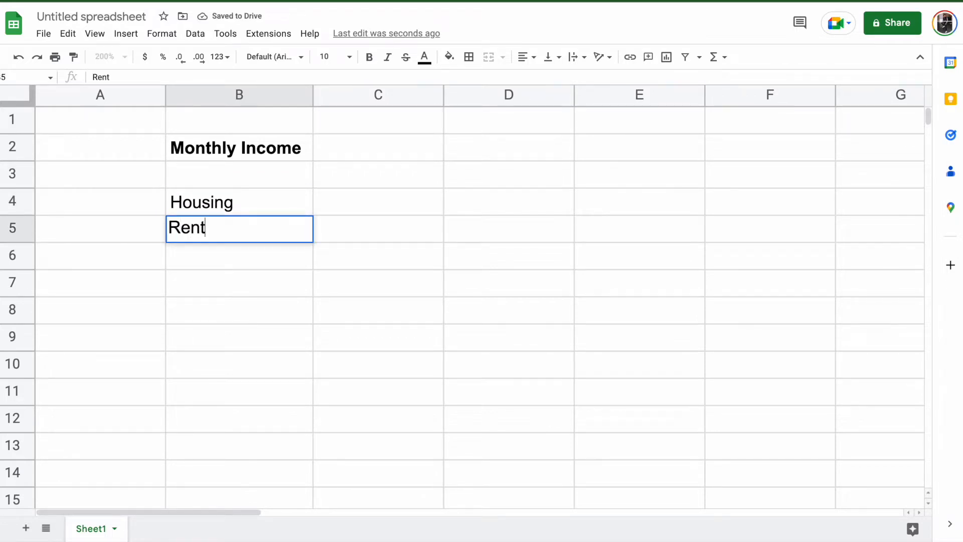
pyautogui.write('/Mortgage')
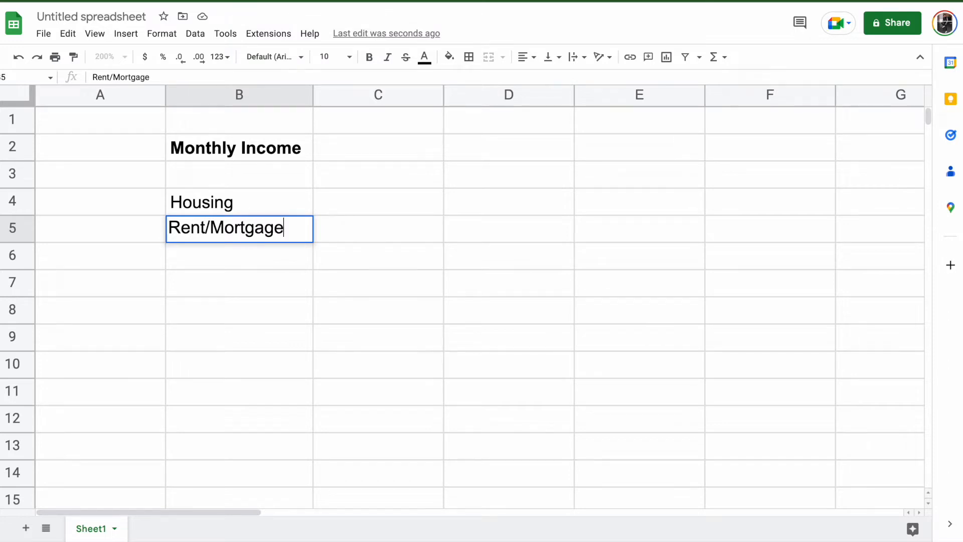
pyautogui.press('Return')
# List the remaining housing expenses Utilities, Insurance, Internet and Other in B6 to B9.
pyautogui.write('U')
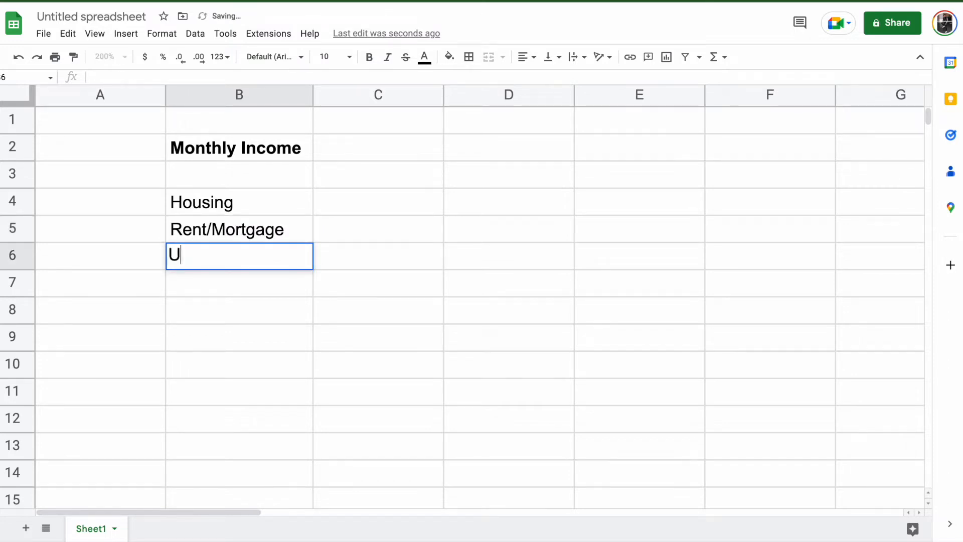
pyautogui.write('tilities')
pyautogui.press('Return')
pyautogui.write('Insurance')
pyautogui.press('Return')
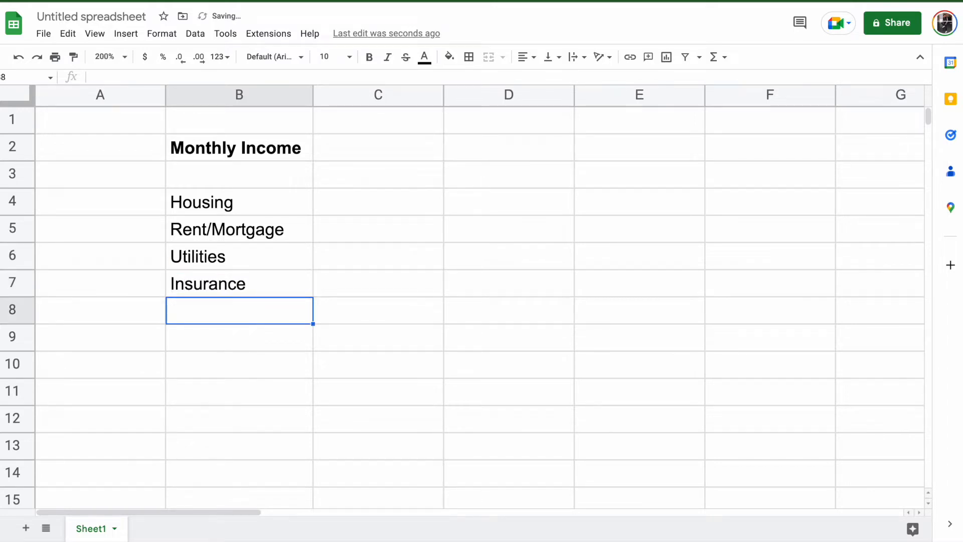
pyautogui.write('Internet')
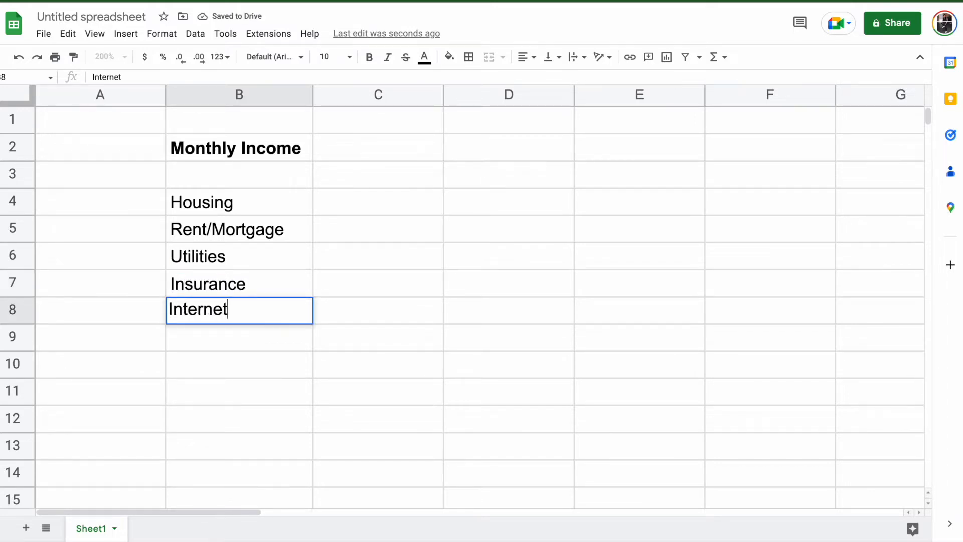
pyautogui.press('Return')
pyautogui.write('Other')
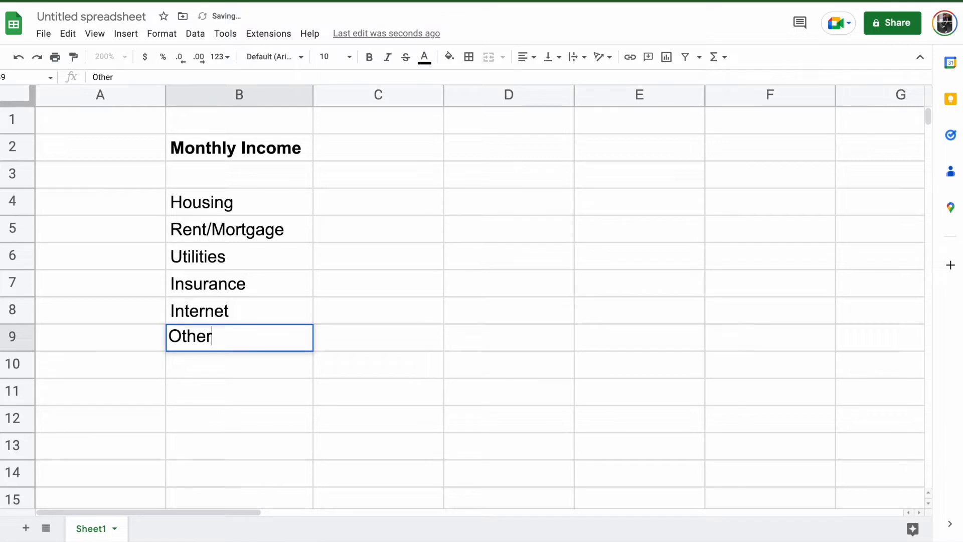
pyautogui.press('Return')
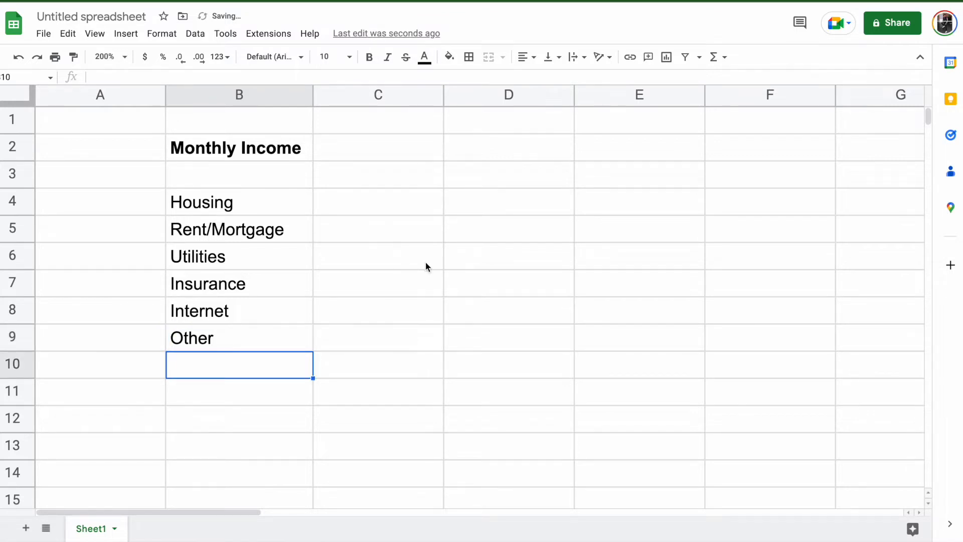
# Set the Rent/Mortgage amount in C5 to 1000.
pyautogui.click(374, 233)
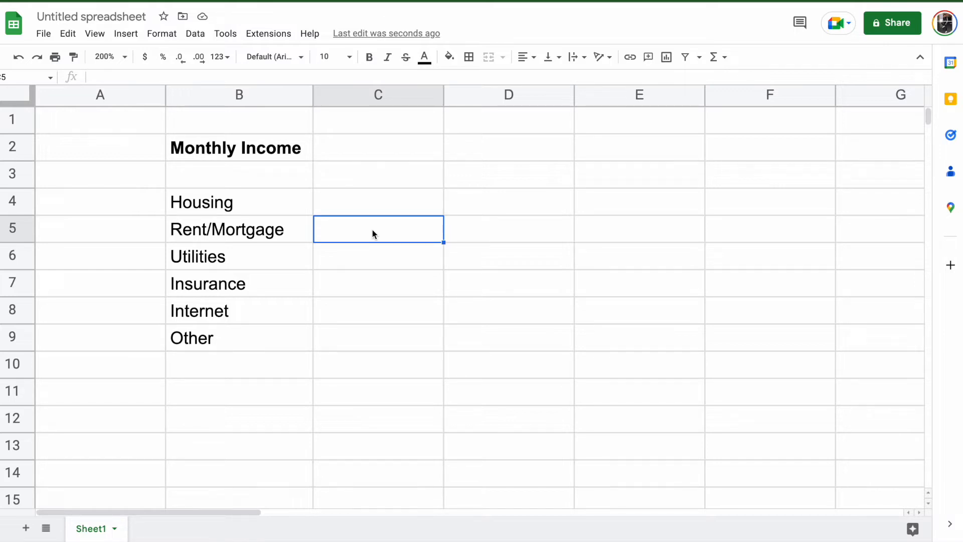
pyautogui.write('100')
pyautogui.press('Return')
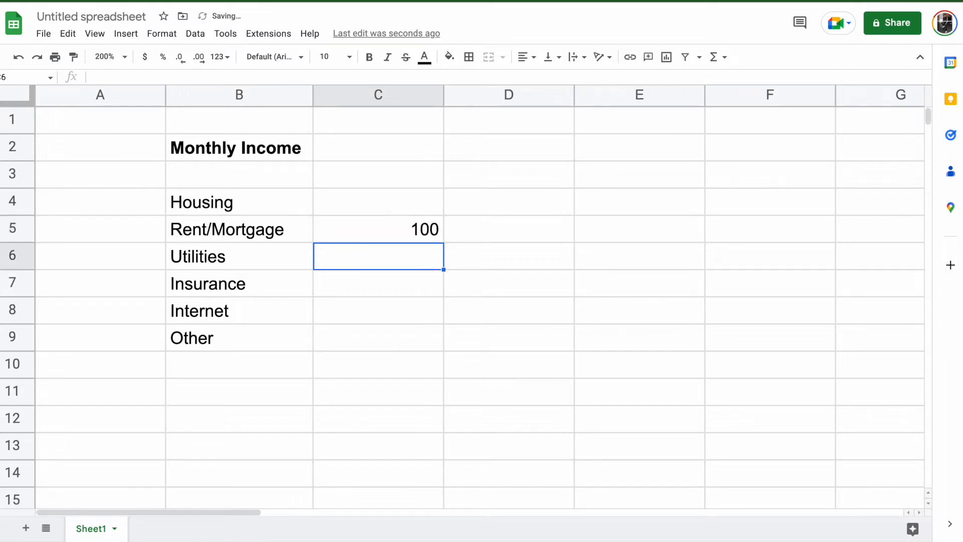
pyautogui.click(399, 237)
pyautogui.doubleClick(398, 236)
pyautogui.write('0')
pyautogui.press('Return')
# Fill in the housing amounts 250 for Utilities, 100 for Insurance, 80 for Internet and 50 for Other in C6 to C9.
pyautogui.write('250')
pyautogui.press('Return')
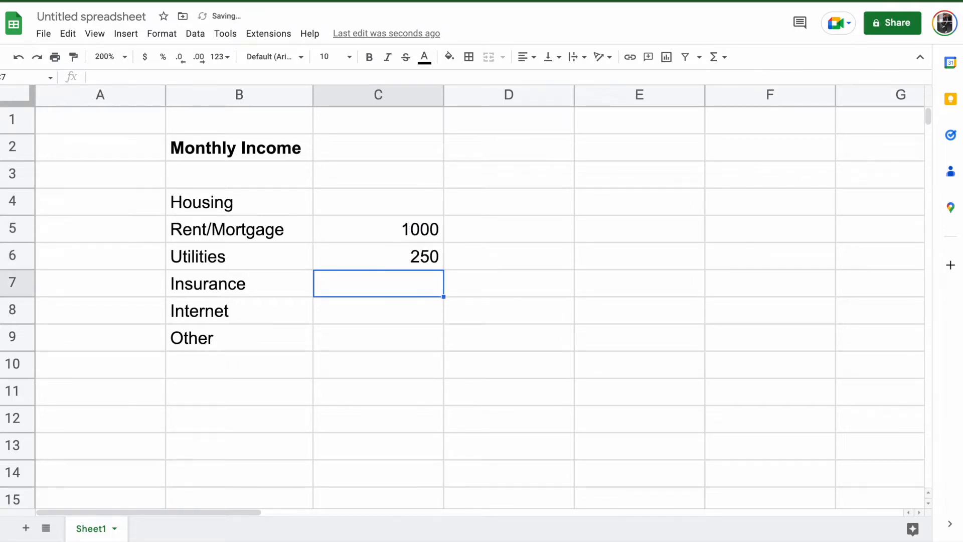
pyautogui.write('100')
pyautogui.press('Return')
pyautogui.write('80')
pyautogui.press('Return')
pyautogui.write('50')
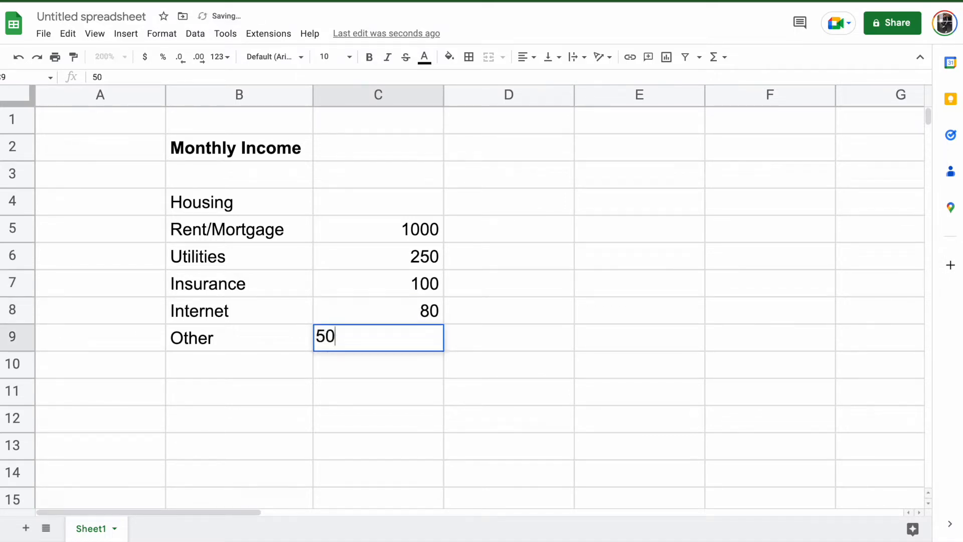
pyautogui.press('Return')
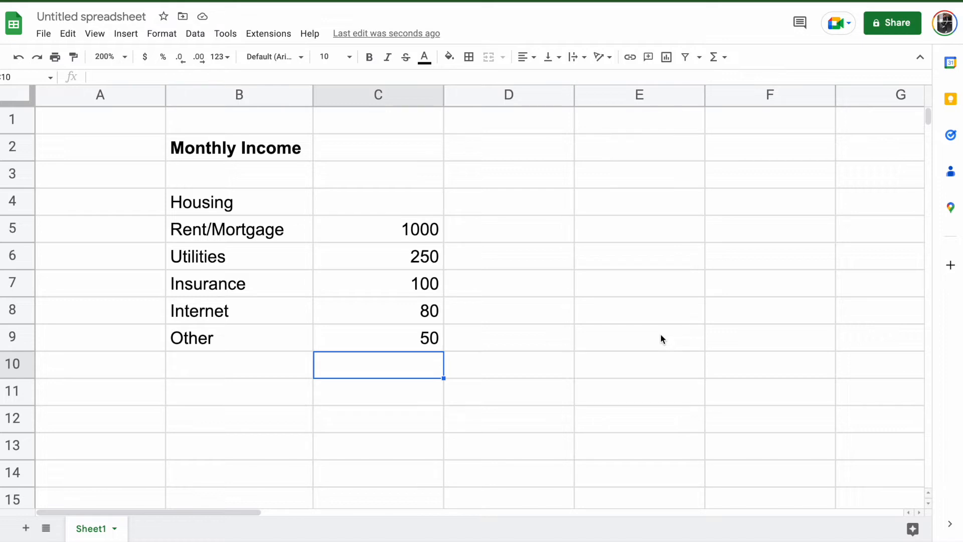
# Add up the housing costs in C10 with the formula =sum(C5:C9).
pyautogui.moveTo(419, 232); pyautogui.dragTo(420, 339)
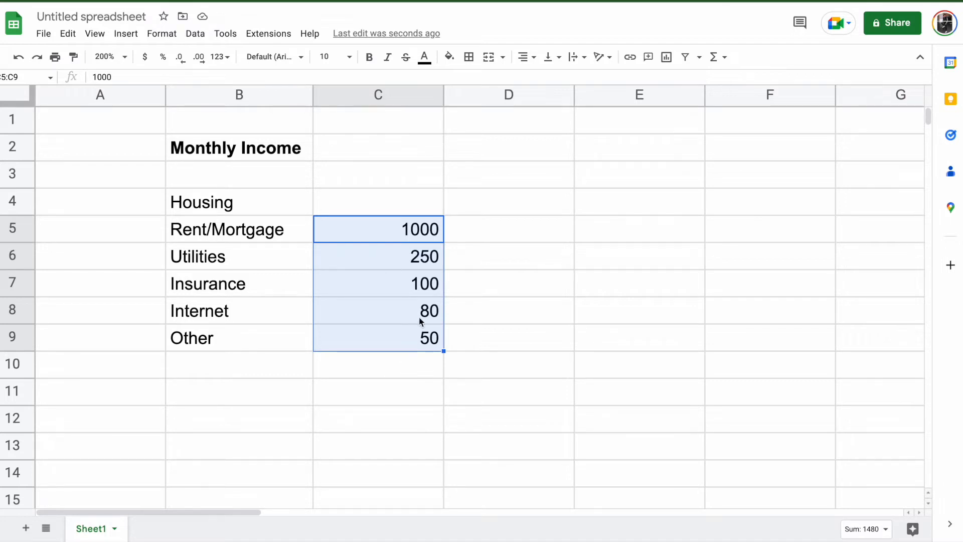
pyautogui.click(392, 371)
pyautogui.write('=')
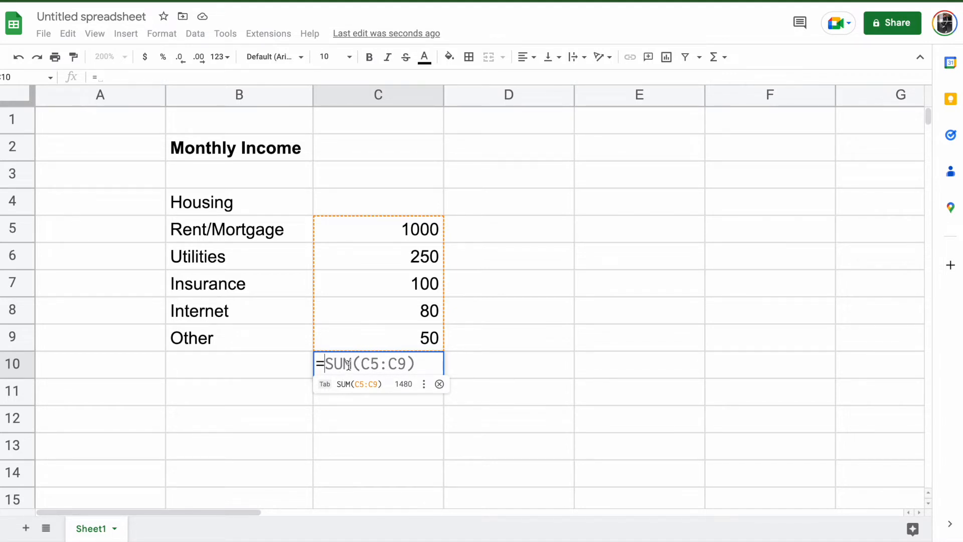
pyautogui.write('sum')
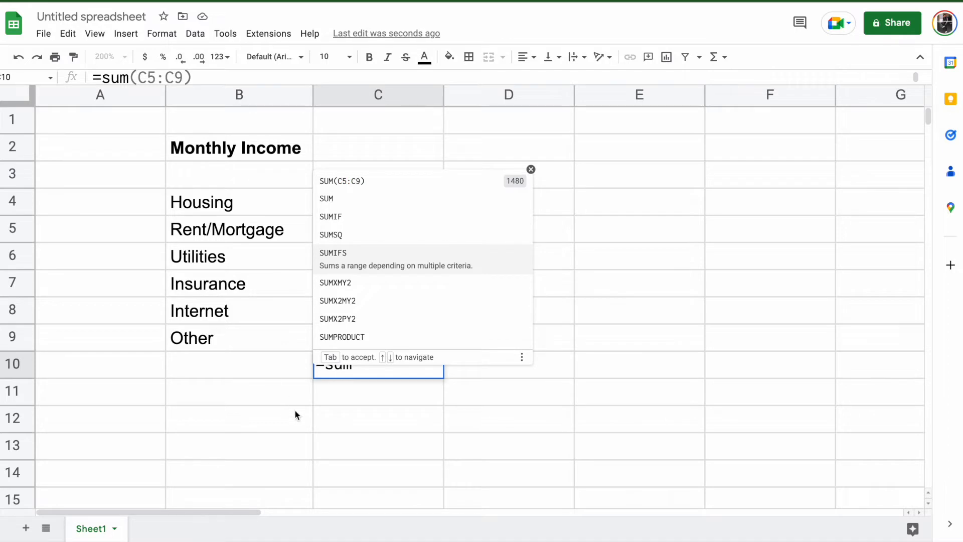
pyautogui.write('(')
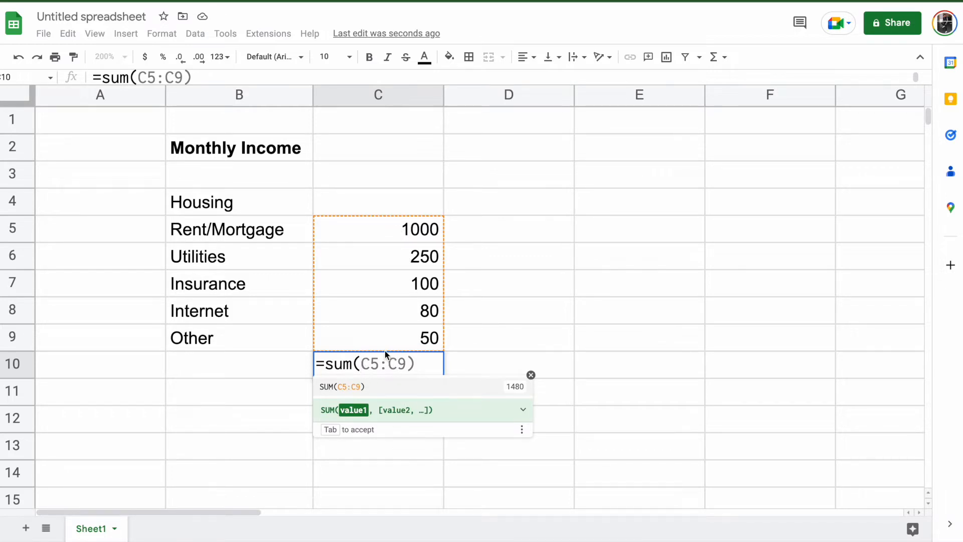
pyautogui.click(382, 230)
pyautogui.moveTo(383, 229); pyautogui.dragTo(385, 335)
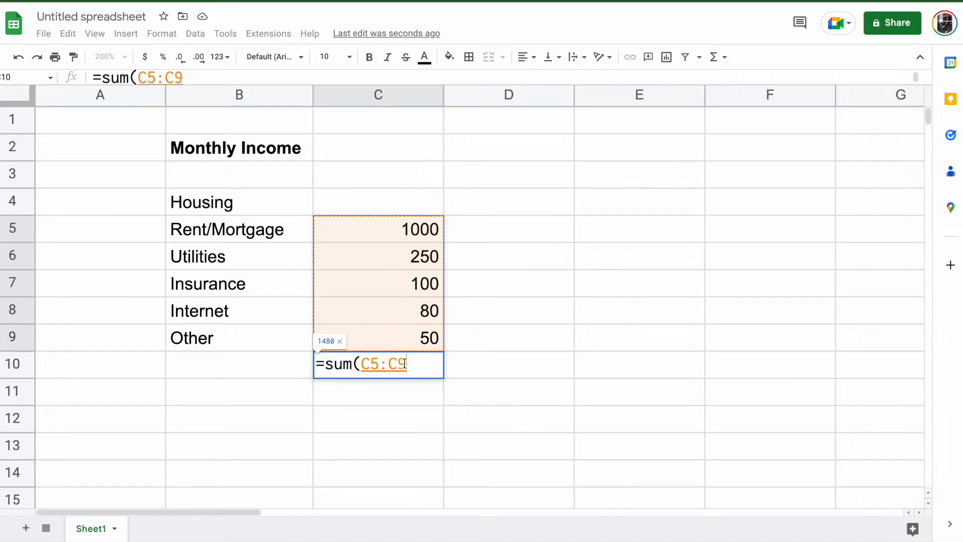
pyautogui.write(')')
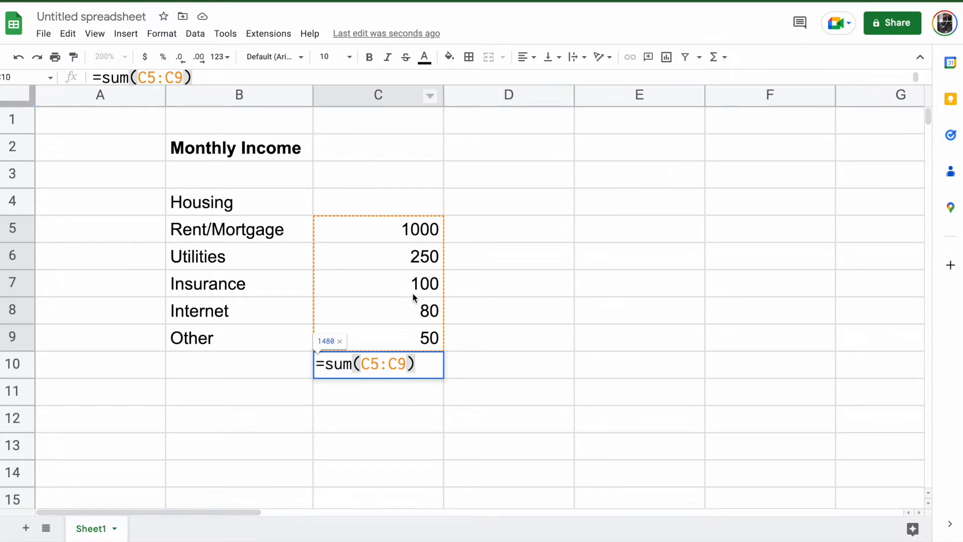
pyautogui.press('Return')
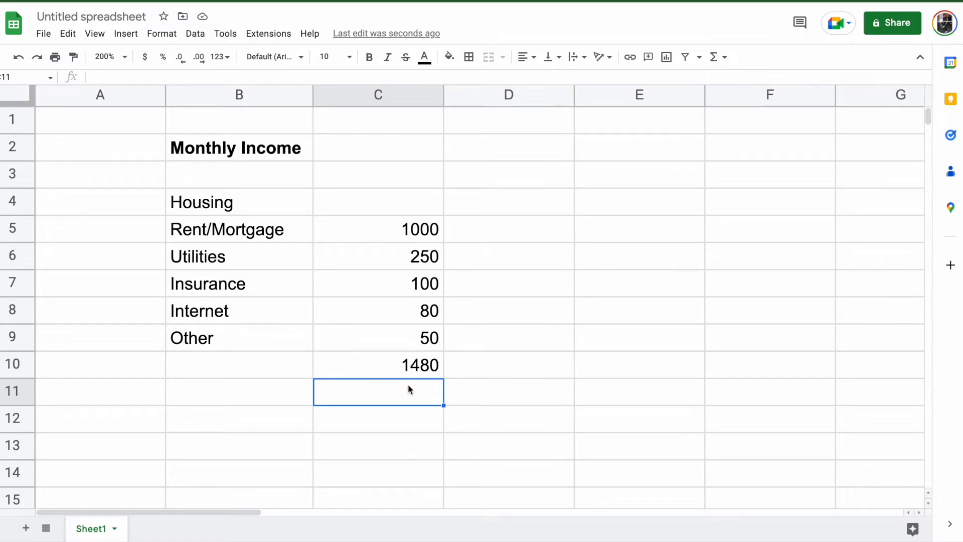
# Label the housing sum row in B10 as Total Housing.
pyautogui.click(284, 366)
pyautogui.write('Total')
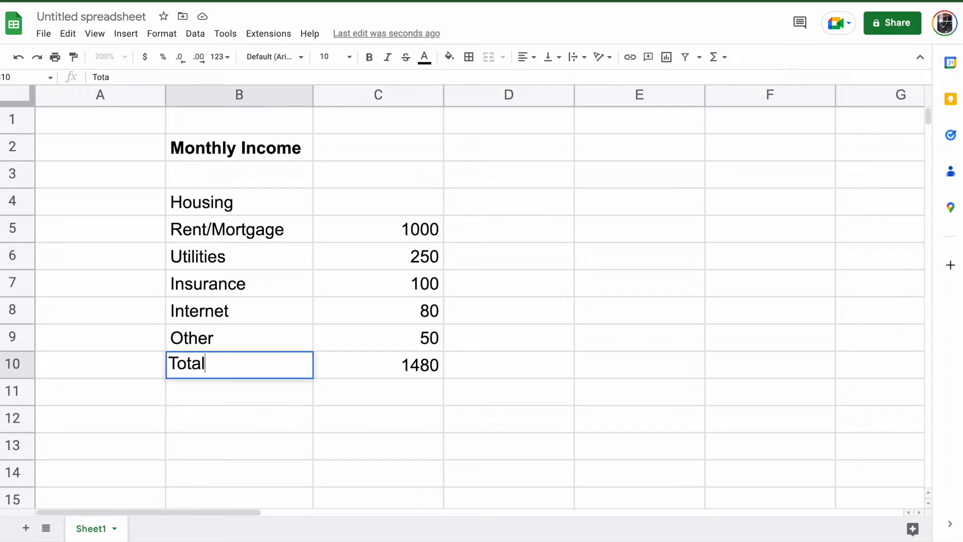
pyautogui.write(' Housing')
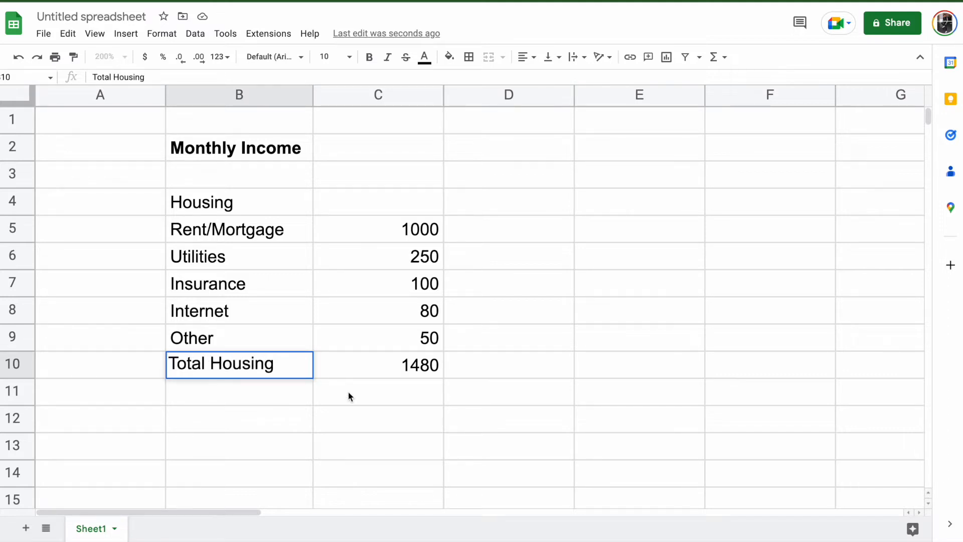
# Make the Housing heading in B4 and the Total Housing row B10:C10 bold.
pyautogui.click(280, 206)
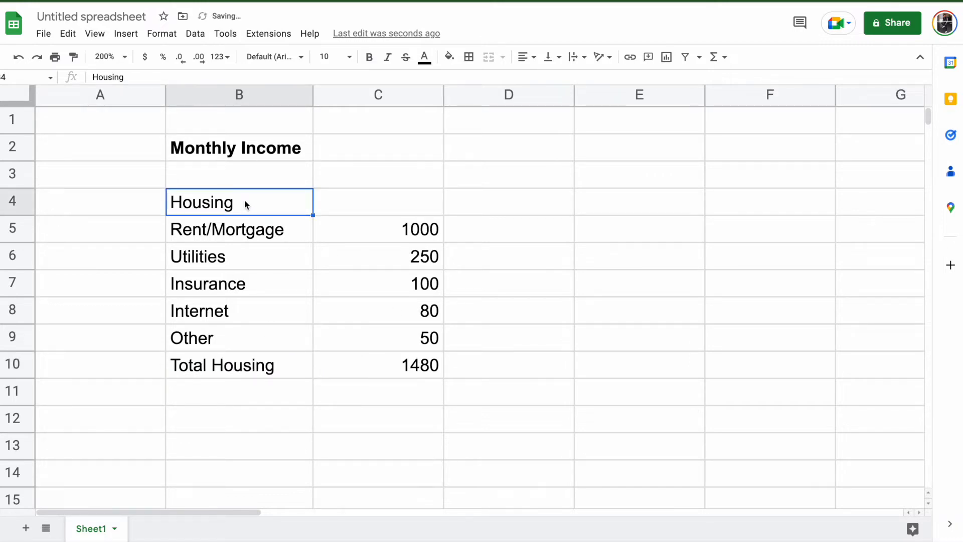
pyautogui.hotkey('ctrl', 'b')
pyautogui.moveTo(265, 362); pyautogui.dragTo(380, 372)
pyautogui.hotkey('ctrl', 'b')
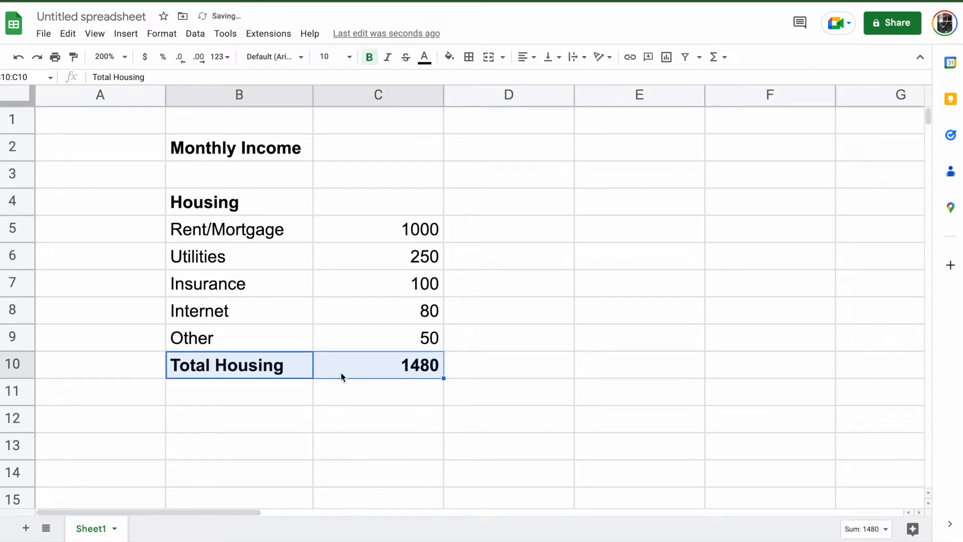
pyautogui.click(278, 291)
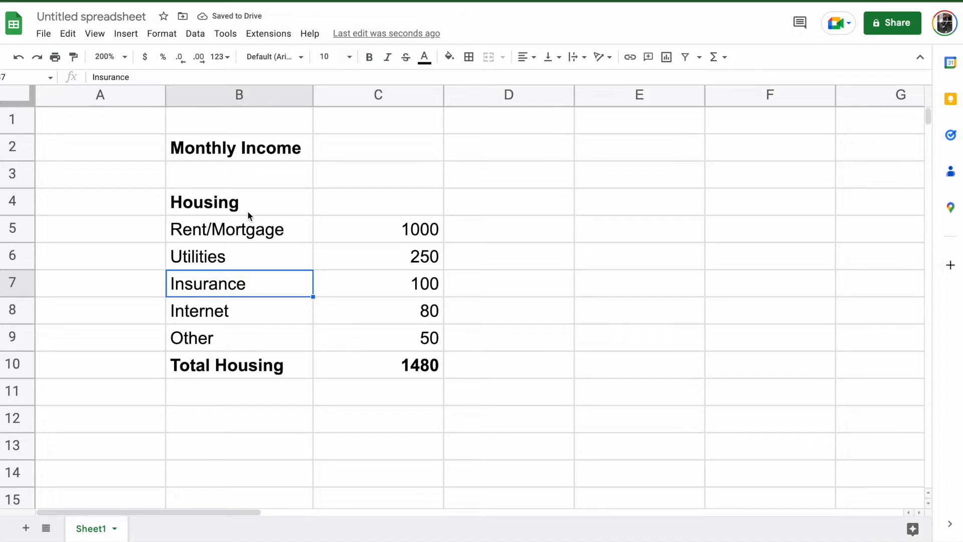
# Add an outer border around the whole housing table, B4:C10.
pyautogui.moveTo(247, 211); pyautogui.dragTo(357, 364)
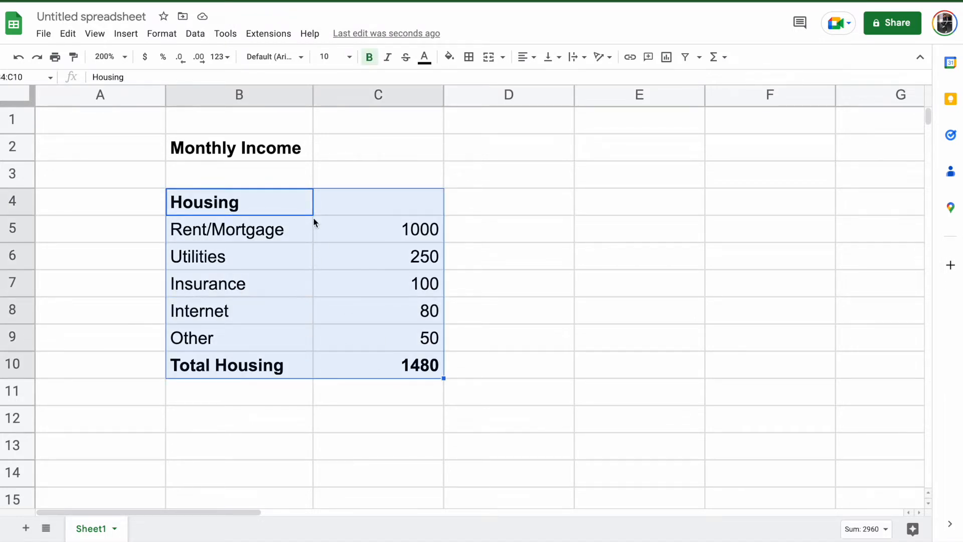
pyautogui.click(474, 60)
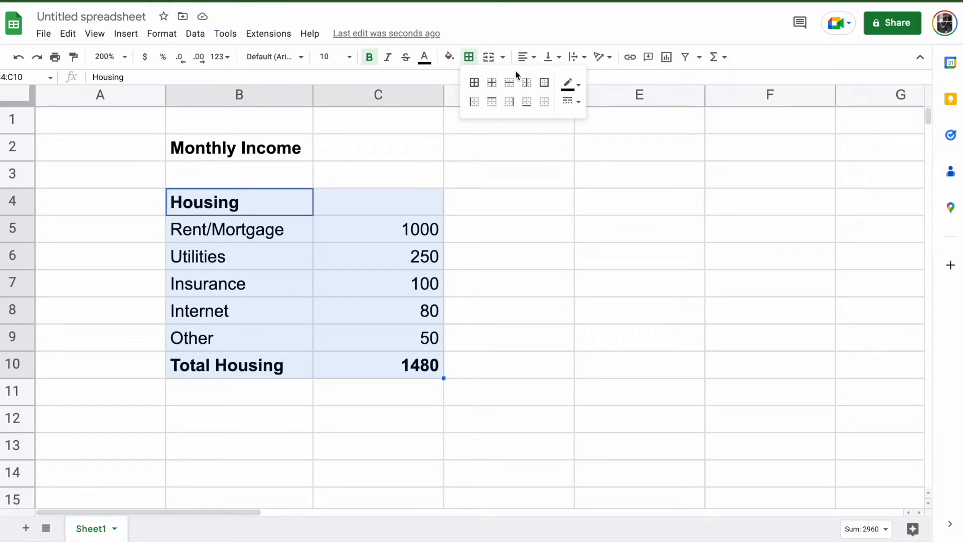
pyautogui.click(549, 90)
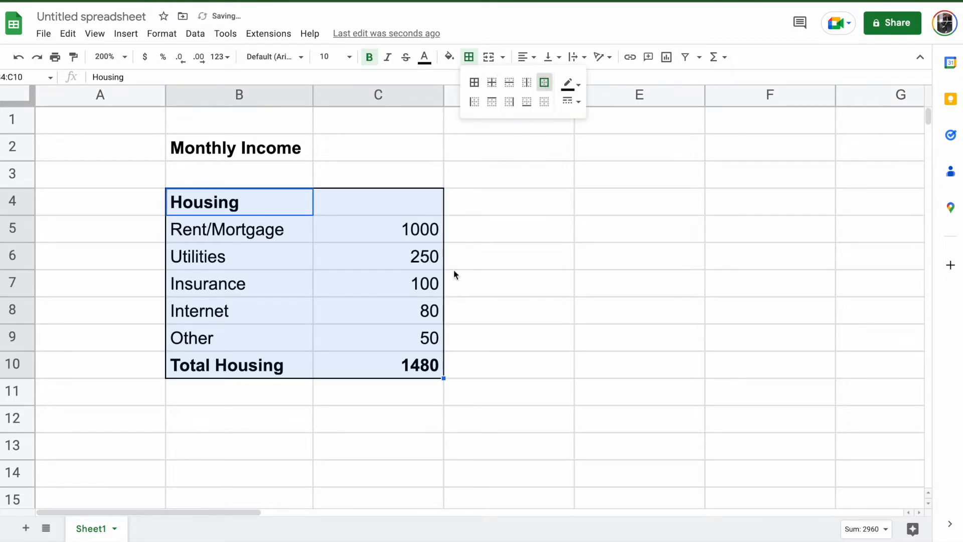
pyautogui.click(437, 343)
# Put outer borders around the Housing heading row B4:C4 and the Total Housing row B10:C10.
pyautogui.moveTo(235, 209); pyautogui.dragTo(393, 203)
pyautogui.moveTo(275, 365); pyautogui.dragTo(383, 370)
pyautogui.click(469, 57)
pyautogui.click(545, 83)
pyautogui.click(307, 259)
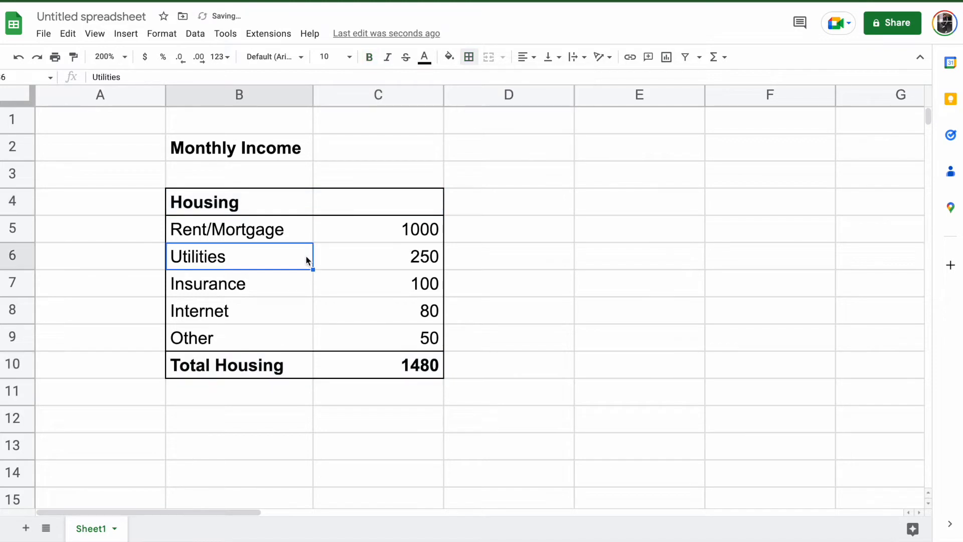
# Merge B4:C4 and centre the Housing heading across the table.
pyautogui.moveTo(225, 211); pyautogui.dragTo(376, 208)
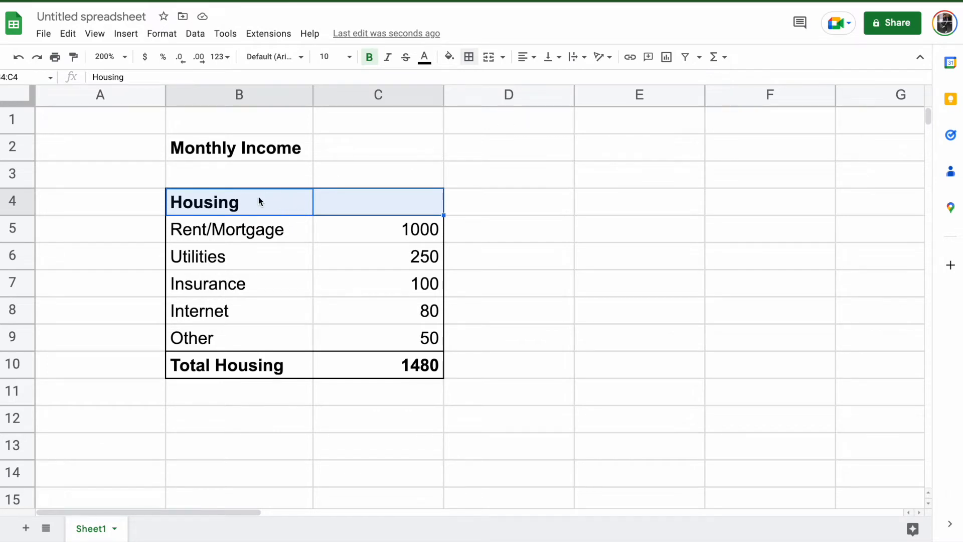
pyautogui.click(489, 60)
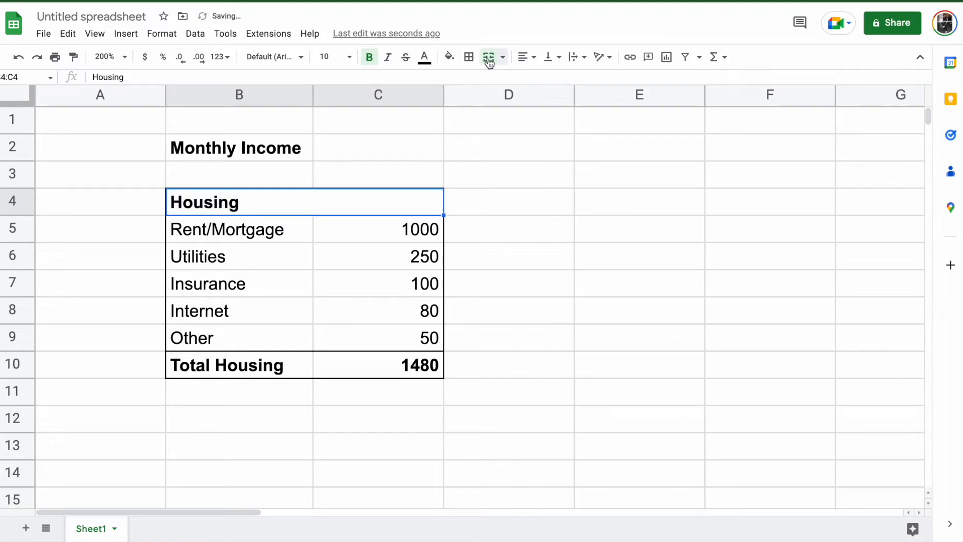
pyautogui.click(527, 56)
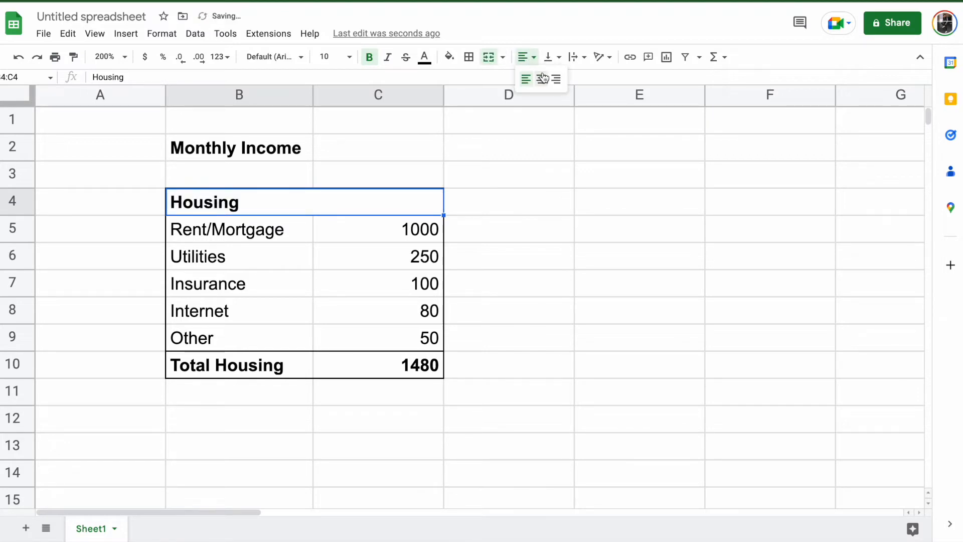
pyautogui.click(544, 77)
pyautogui.click(475, 443)
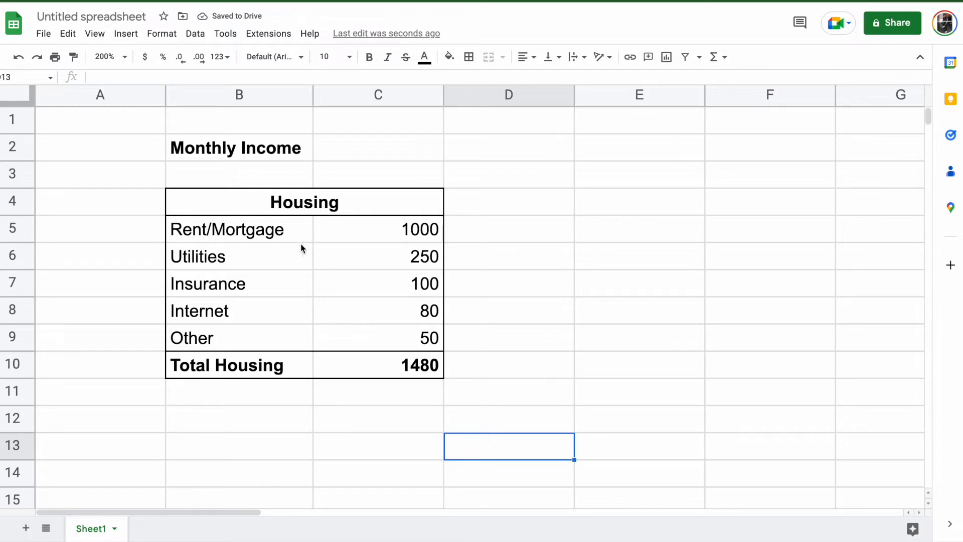
# Fill the merged Housing heading with medium green, following the colour scheme of the example budget spreadsheet.
pyautogui.click(268, 209)
pyautogui.moveTo(254, 202); pyautogui.dragTo(324, 365)
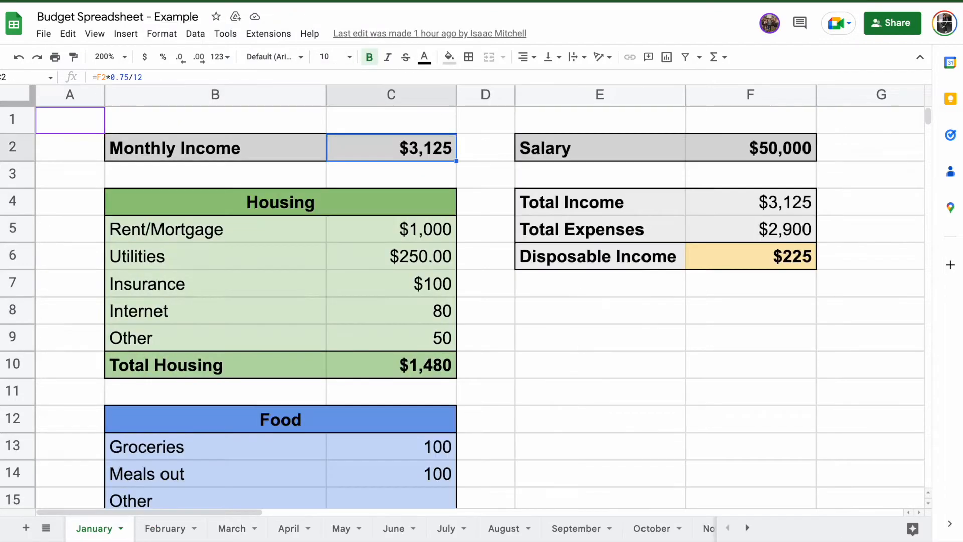
pyautogui.scroll(-5, 356, 378)
pyautogui.scroll(5, 356, 375)
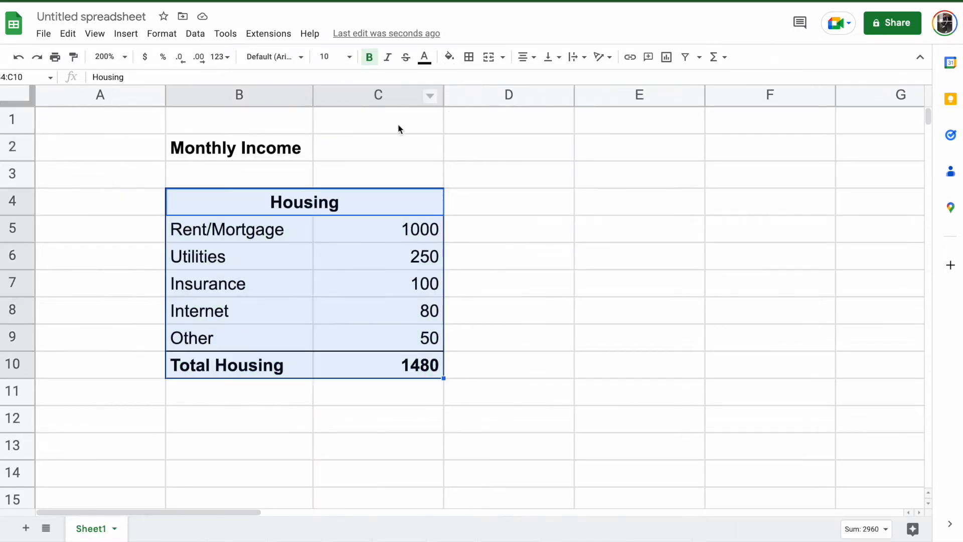
pyautogui.click(329, 203)
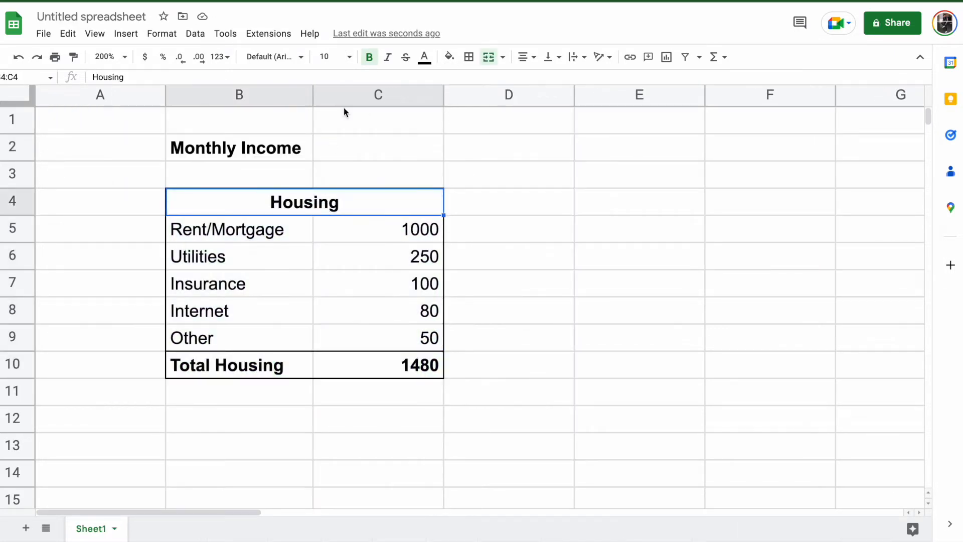
pyautogui.click(449, 57)
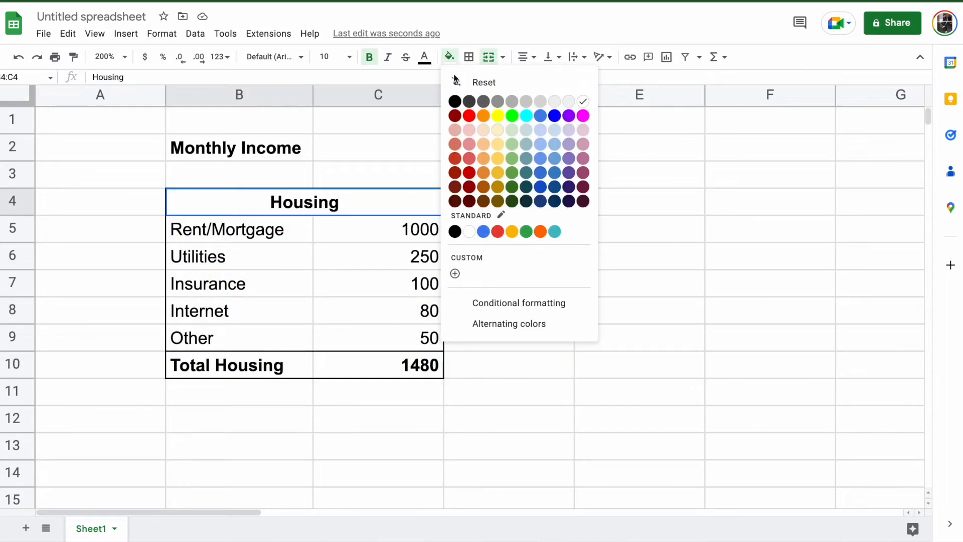
pyautogui.click(513, 158)
# Fill the housing item rows B5:C9 with pale green and the total row B10:C10 with a slightly darker light green.
pyautogui.moveTo(253, 231); pyautogui.dragTo(365, 339)
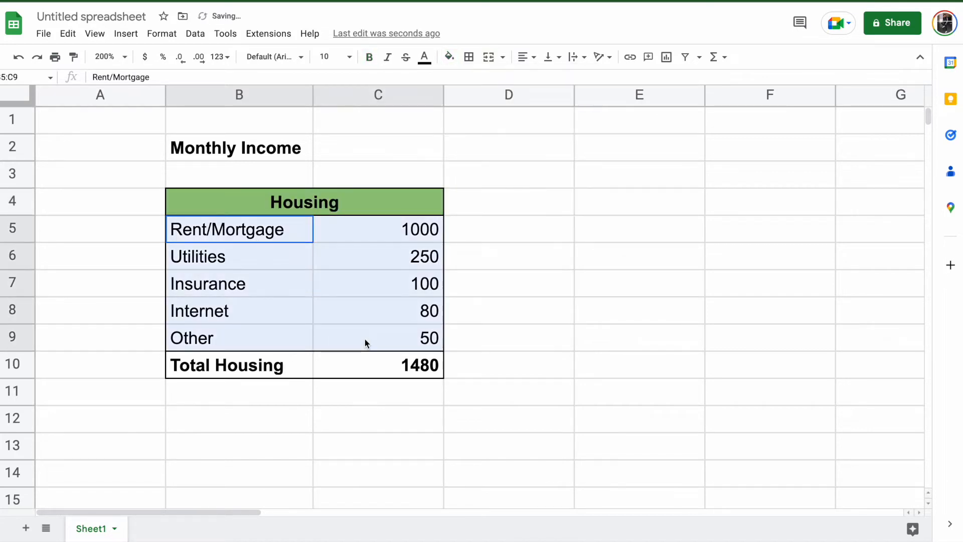
pyautogui.click(450, 57)
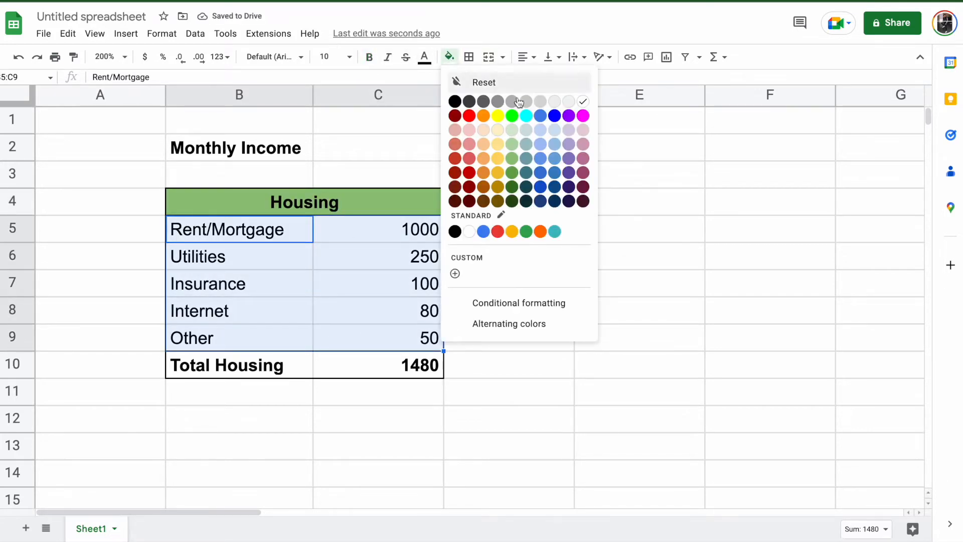
pyautogui.click(513, 130)
pyautogui.moveTo(226, 364); pyautogui.dragTo(354, 370)
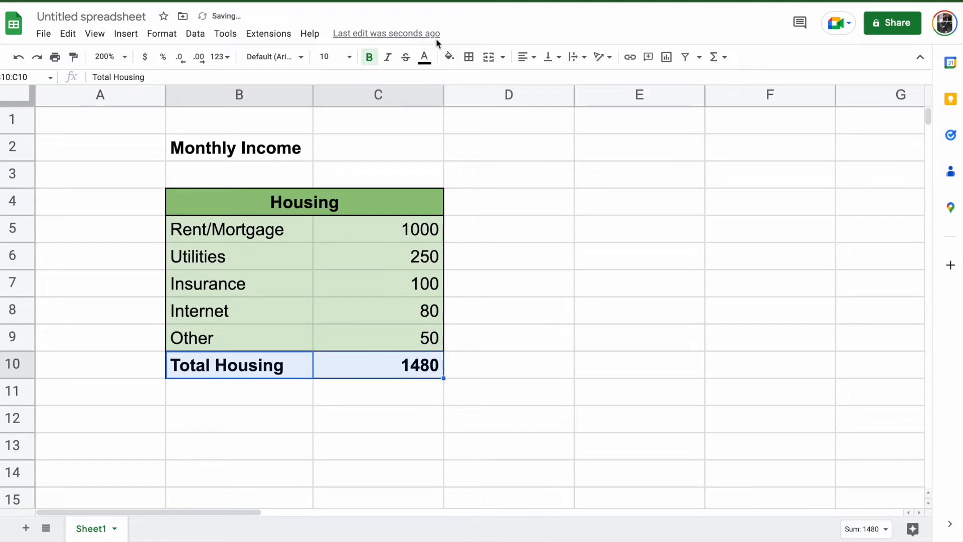
pyautogui.click(450, 57)
pyautogui.click(513, 144)
pyautogui.click(534, 322)
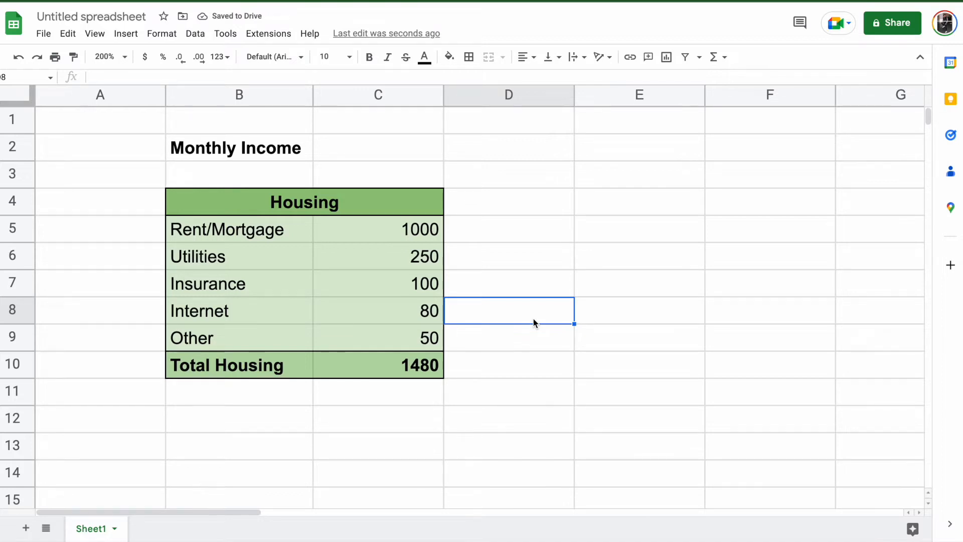
# Merge and centre B12:C12 and enter a bold Food heading there.
pyautogui.scroll(-2, 555, 374)
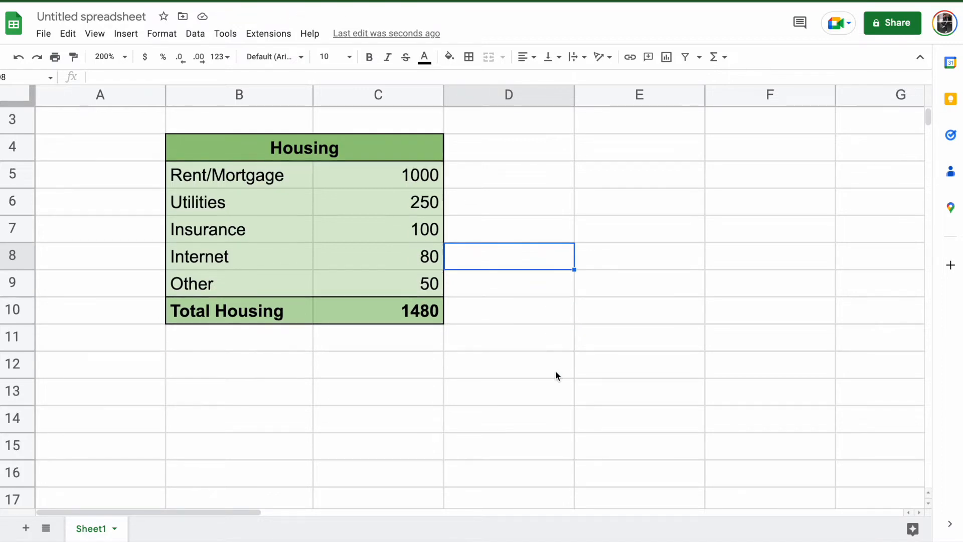
pyautogui.click(295, 368)
pyautogui.moveTo(271, 368); pyautogui.dragTo(401, 363)
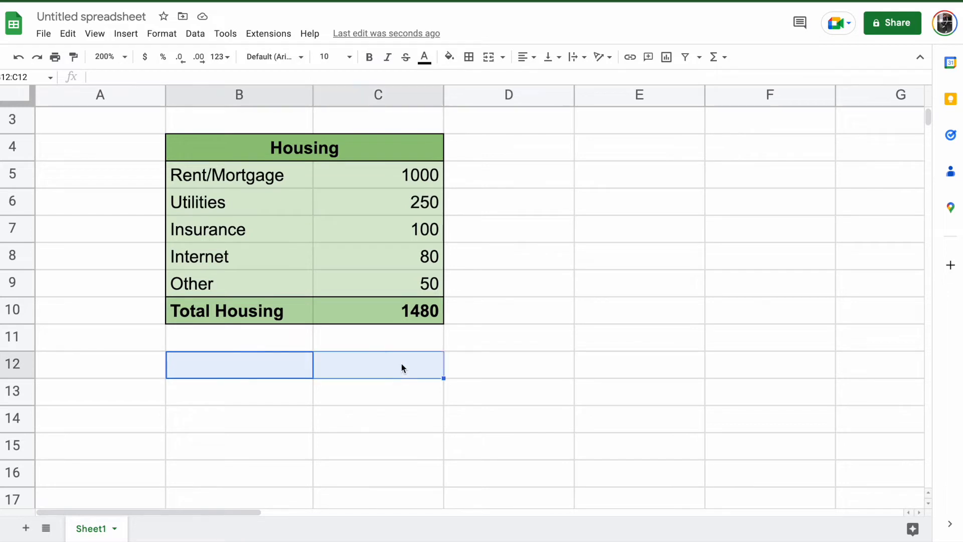
pyautogui.click(489, 57)
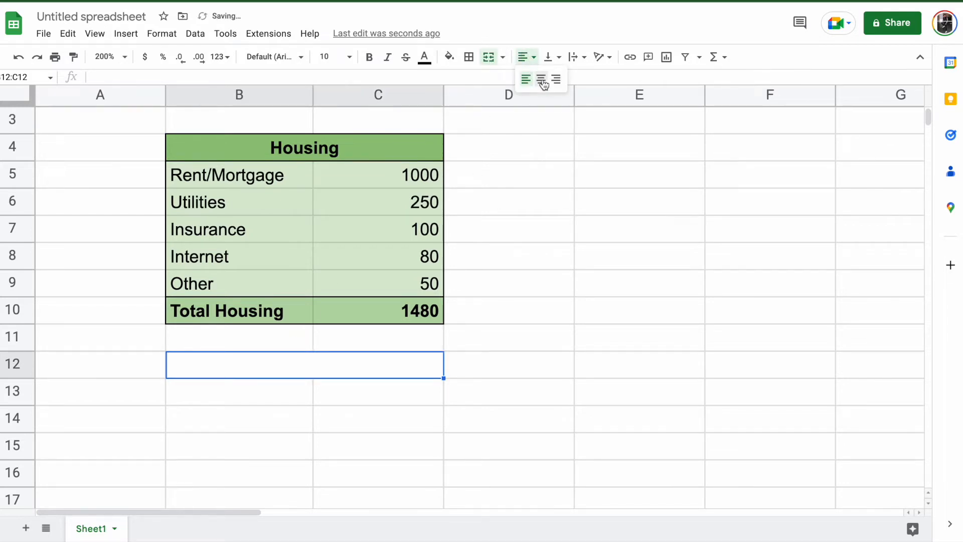
pyautogui.write('Food')
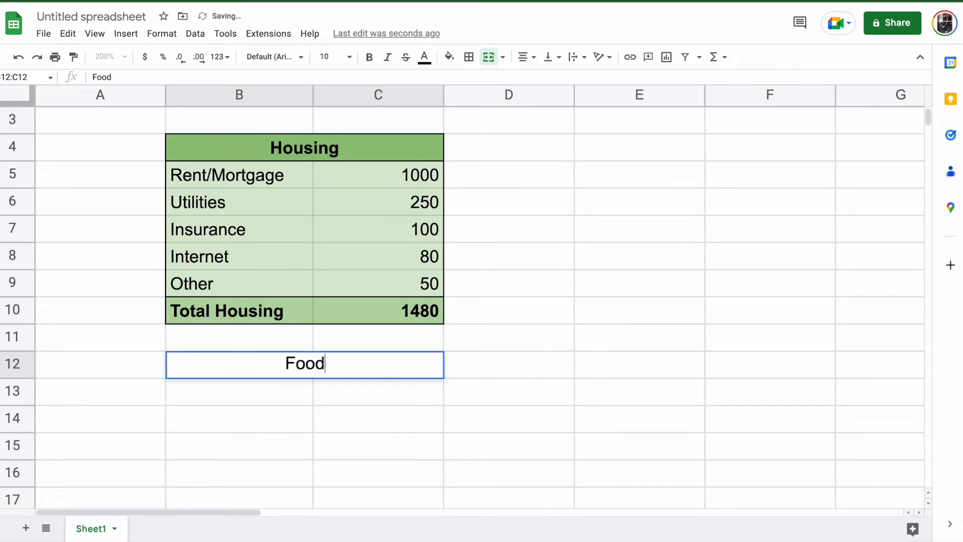
pyautogui.hotkey('ctrl', 'b')
pyautogui.press('Return')
# List the food entries Groceries, Meals out, Other and Total Food in B13 to B16.
pyautogui.write('Groceries')
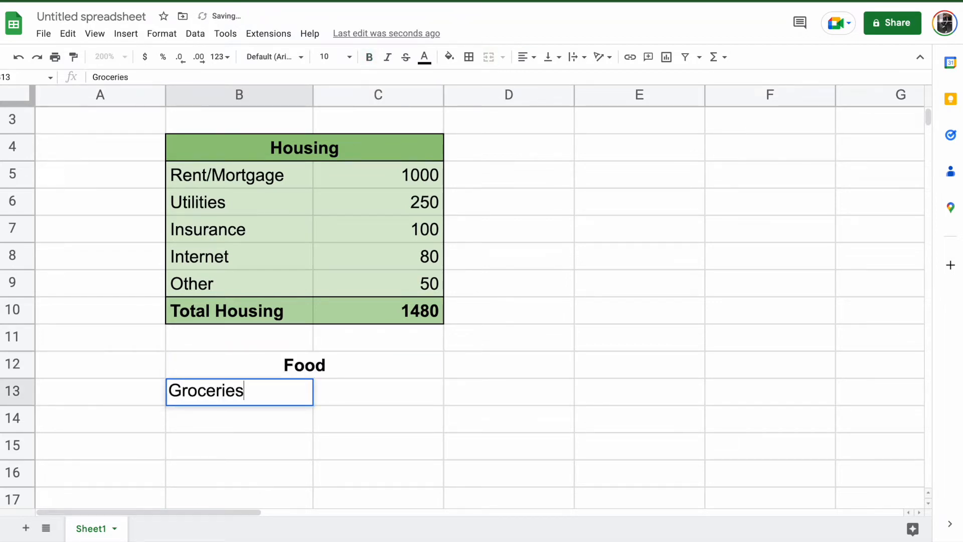
pyautogui.press('Return')
pyautogui.write('Meals out')
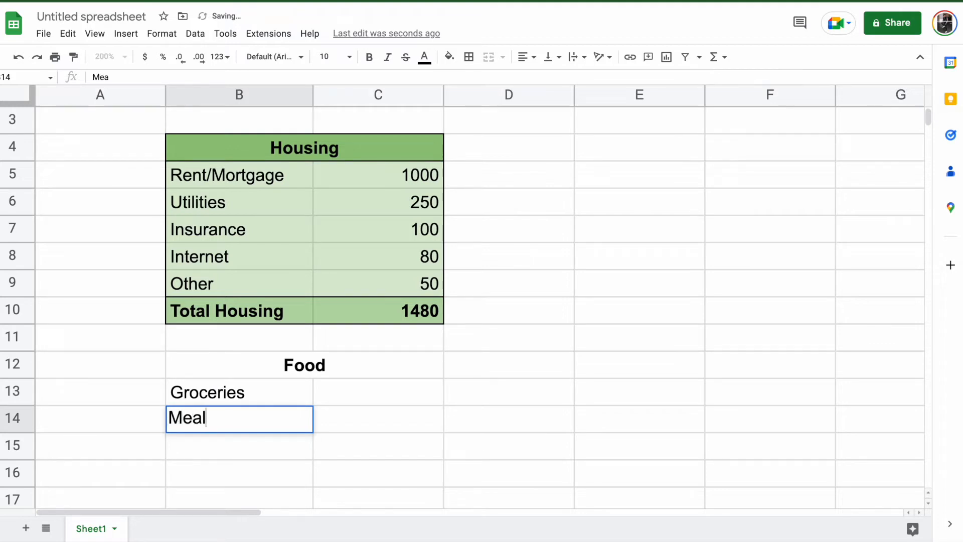
pyautogui.press('Return')
pyautogui.write('Other')
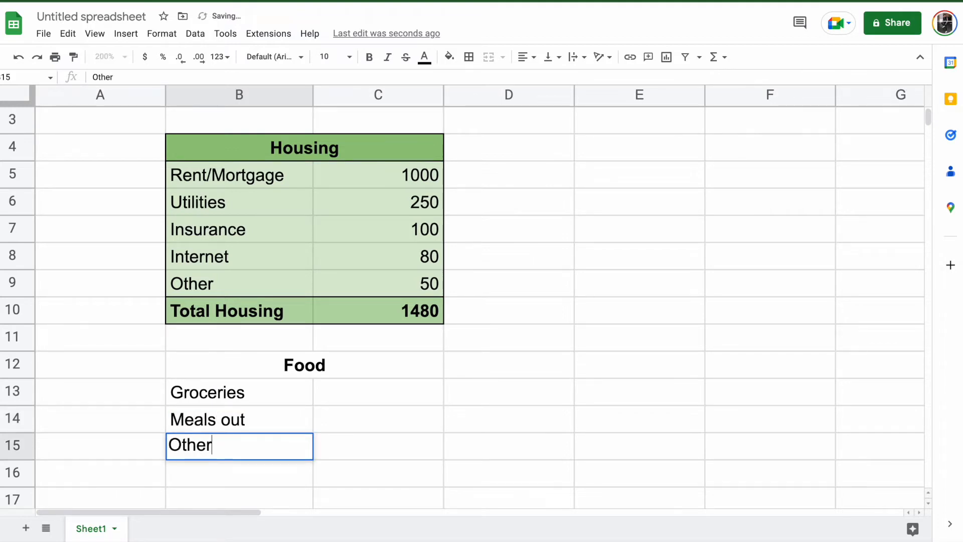
pyautogui.press('Return')
pyautogui.write('Total Food')
pyautogui.press('BackSpace')
pyautogui.write('od')
# Add up the food costs in C16 with the formula =sum(C13:C15).
pyautogui.scroll(-3, 471, 396)
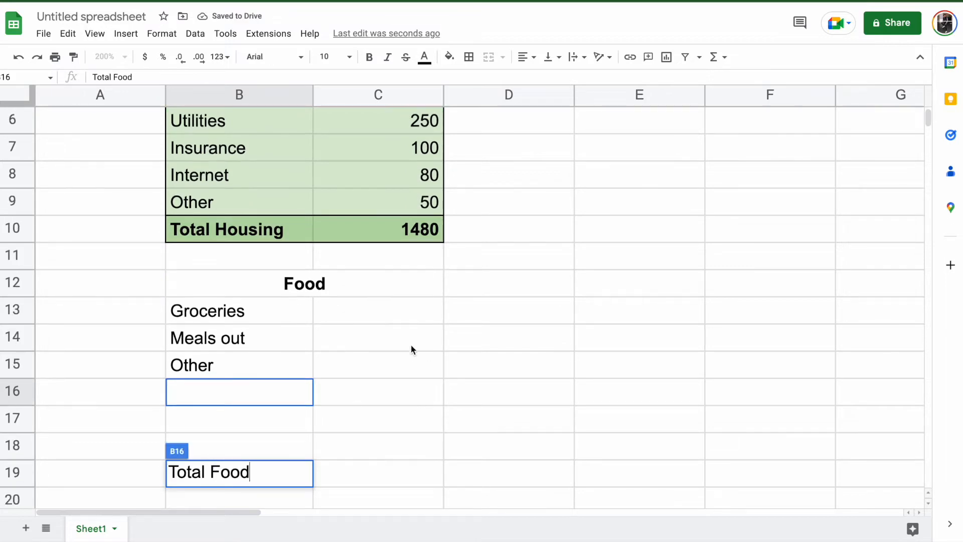
pyautogui.click(405, 315)
pyautogui.click(383, 395)
pyautogui.write('=sum(')
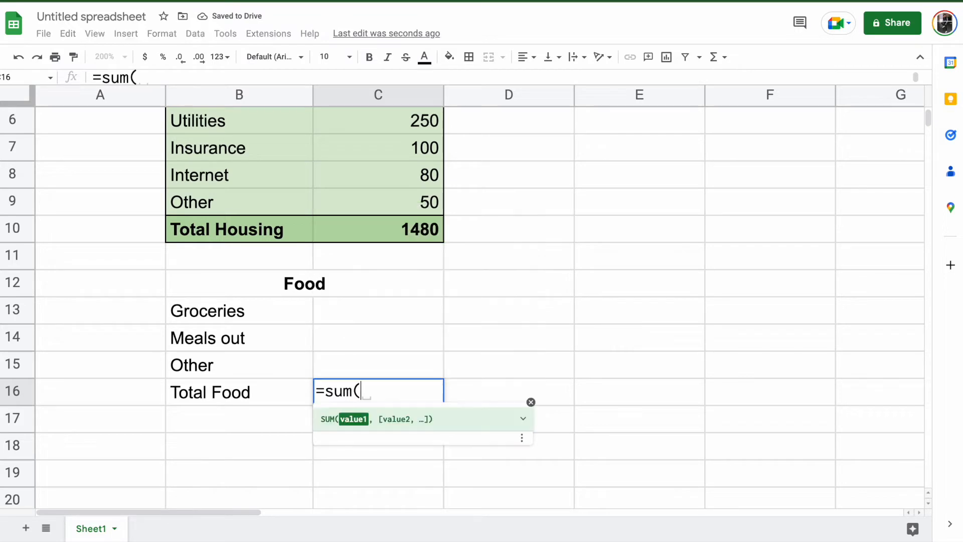
pyautogui.moveTo(362, 320); pyautogui.dragTo(370, 370)
pyautogui.write(')')
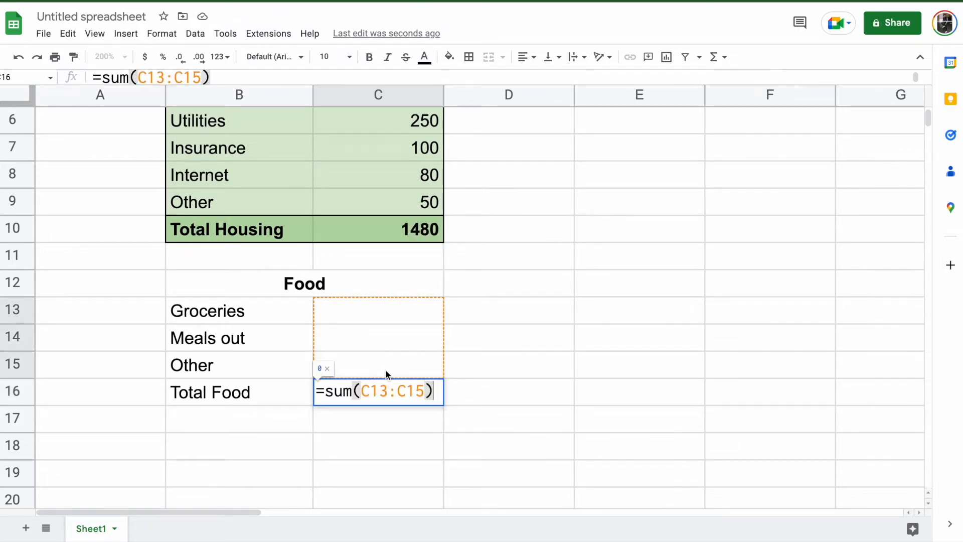
pyautogui.press('Return')
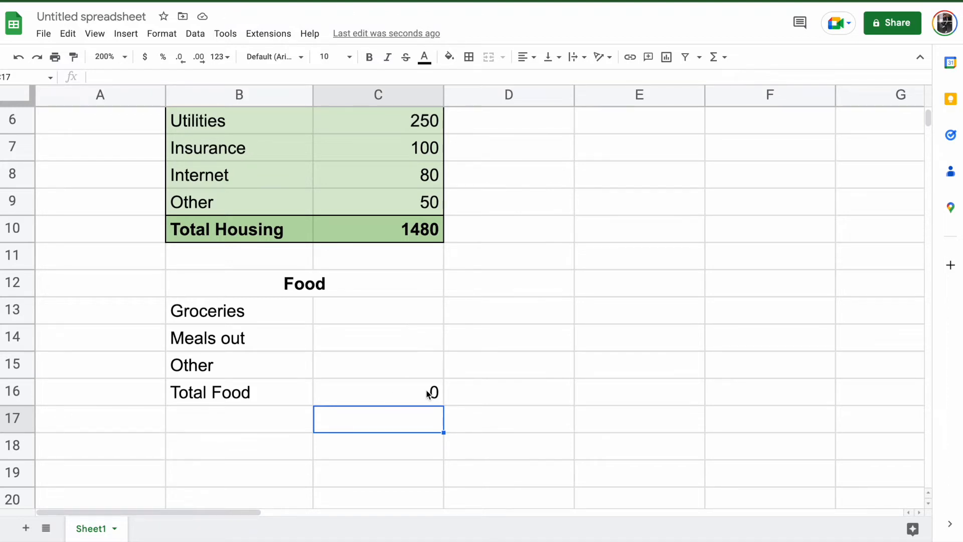
# Set the Groceries amount in C13 to 400.
pyautogui.click(406, 307)
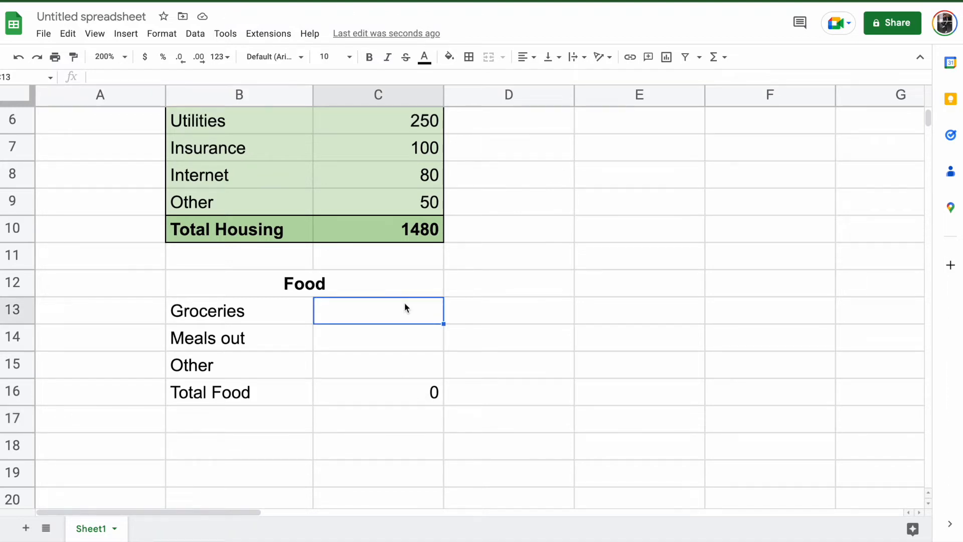
pyautogui.write('400')
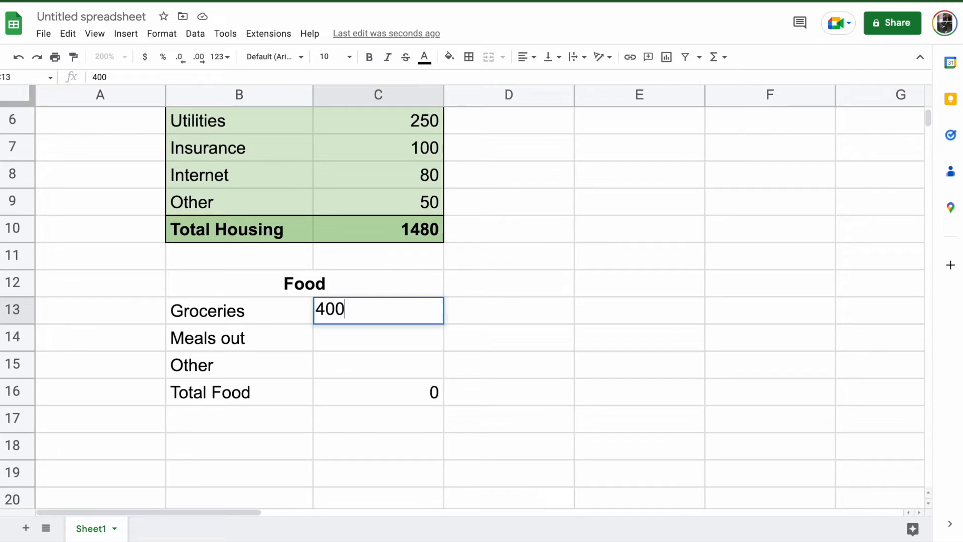
pyautogui.press('Return')
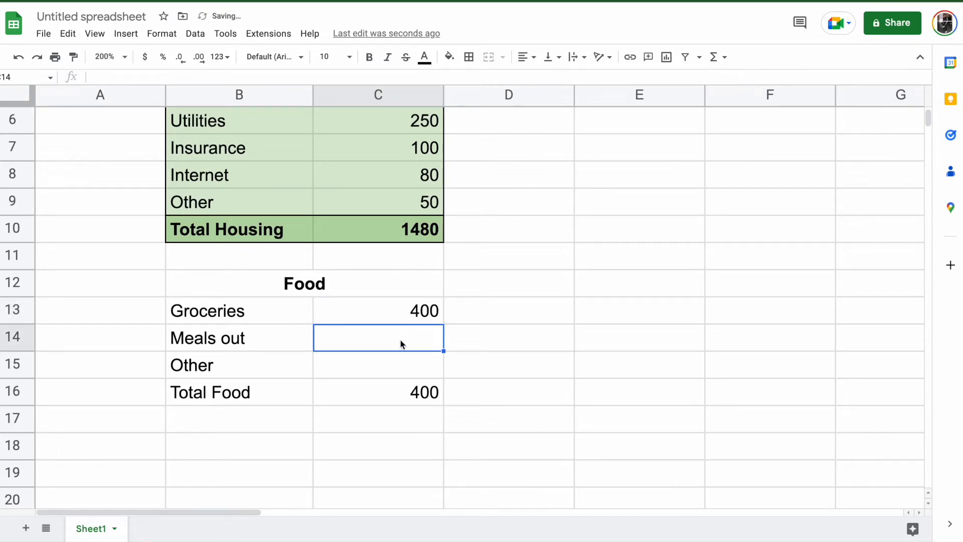
# Set the Meals out amount in C14 to 100 and the Other amount in C15 to 50.
pyautogui.write('100')
pyautogui.press('Return')
pyautogui.write('50')
pyautogui.press('Return')
# Make the Total Food label and its amount in B16:C16 bold.
pyautogui.scroll(-2, 432, 441)
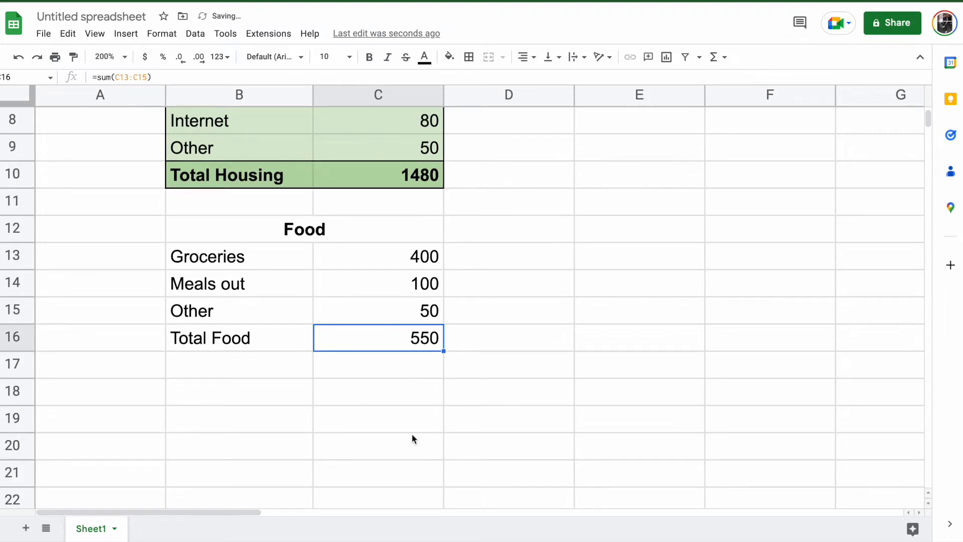
pyautogui.moveTo(296, 333); pyautogui.dragTo(372, 332)
pyautogui.hotkey('ctrl', 'b')
# Apply an outer border around the whole Food block, B12:C16.
pyautogui.click(298, 230)
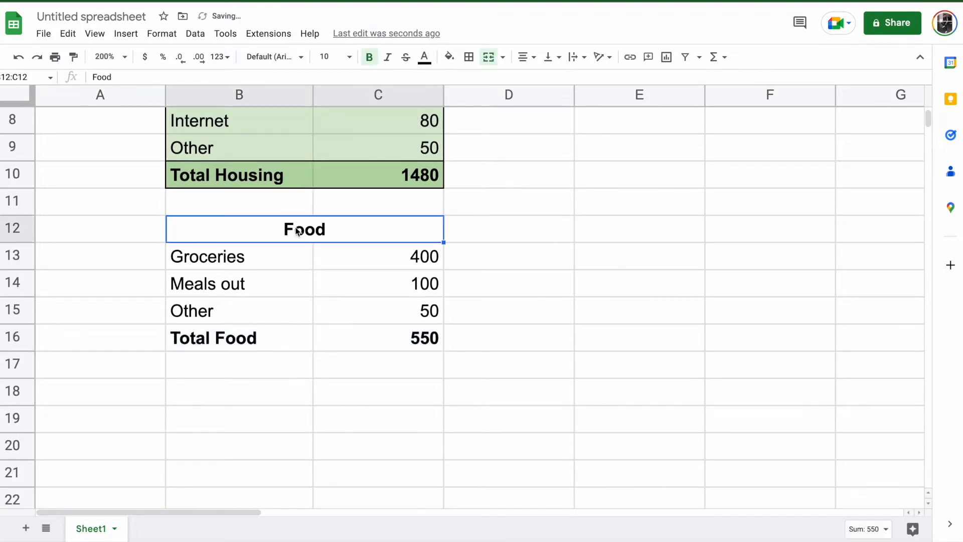
pyautogui.moveTo(234, 225); pyautogui.dragTo(353, 338)
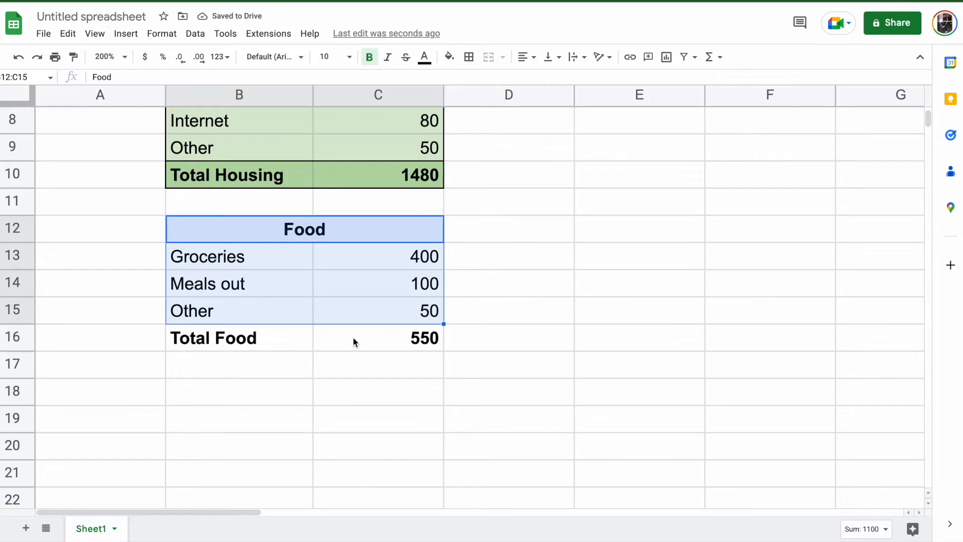
pyautogui.moveTo(281, 338); pyautogui.dragTo(371, 339)
pyautogui.click(469, 57)
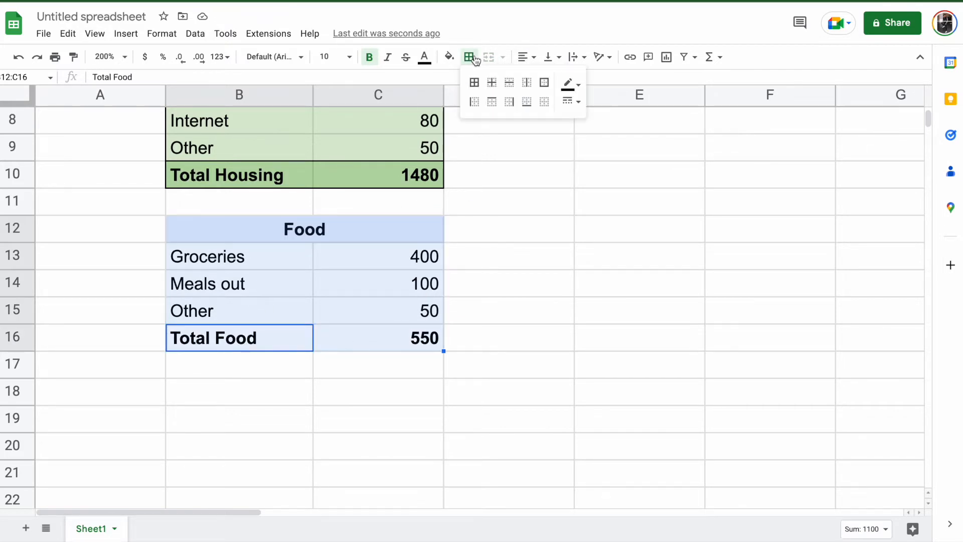
pyautogui.click(547, 80)
# Apply an outer border around the Total Food row, B16:C16.
pyautogui.click(259, 346)
pyautogui.moveTo(259, 346); pyautogui.dragTo(337, 344)
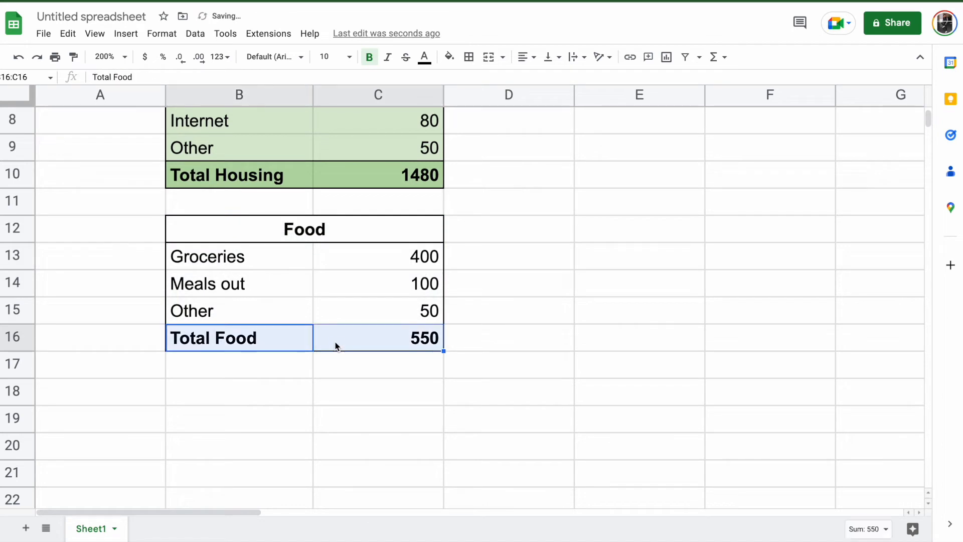
pyautogui.click(469, 57)
pyautogui.click(545, 85)
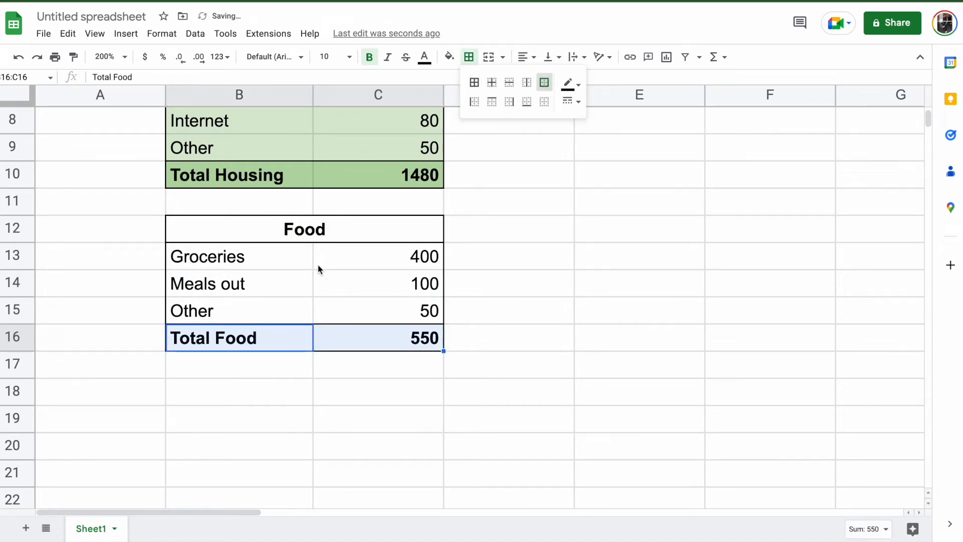
# Fill the Food heading with medium blue and the Total Food row B16:C16 with a lighter shade of the same blue.
pyautogui.click(321, 234)
pyautogui.click(449, 57)
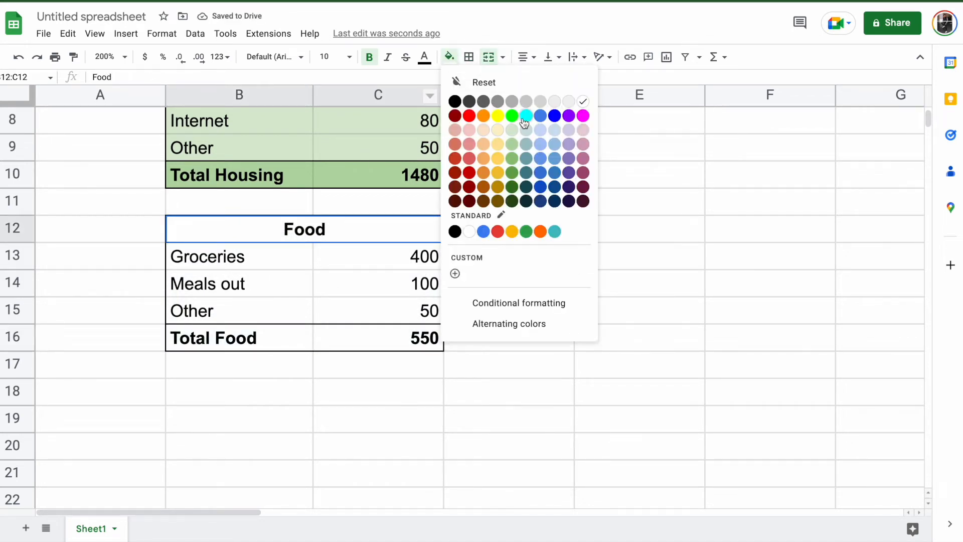
pyautogui.click(540, 158)
pyautogui.moveTo(264, 346); pyautogui.dragTo(371, 346)
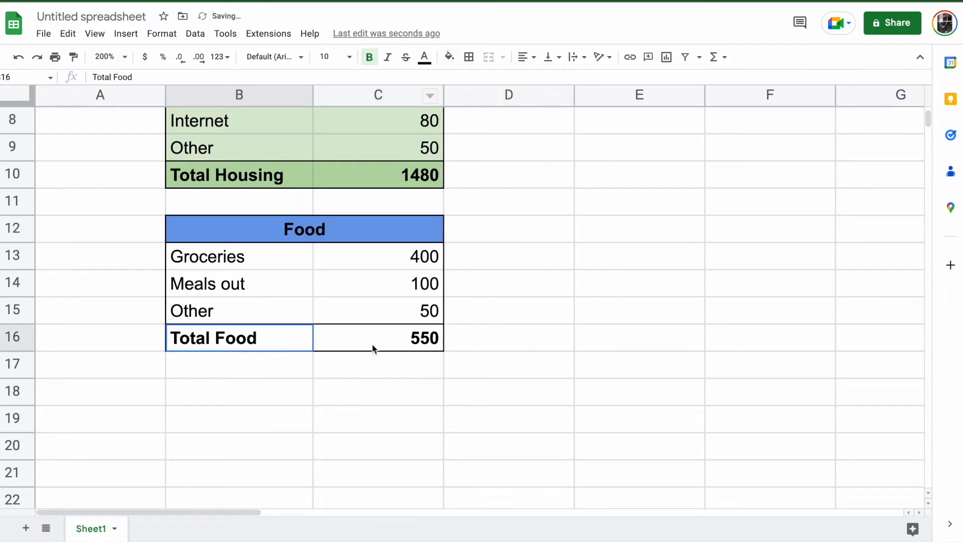
pyautogui.click(449, 56)
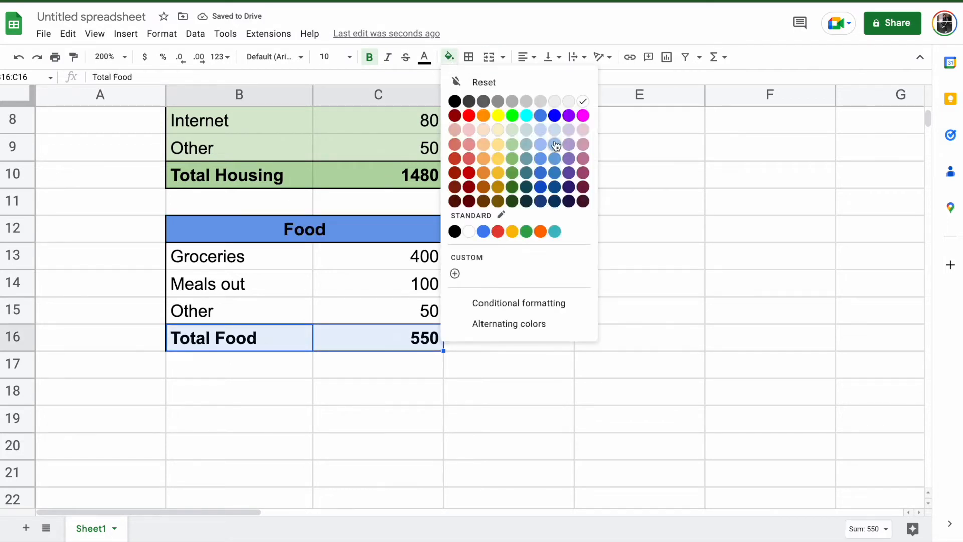
pyautogui.click(540, 144)
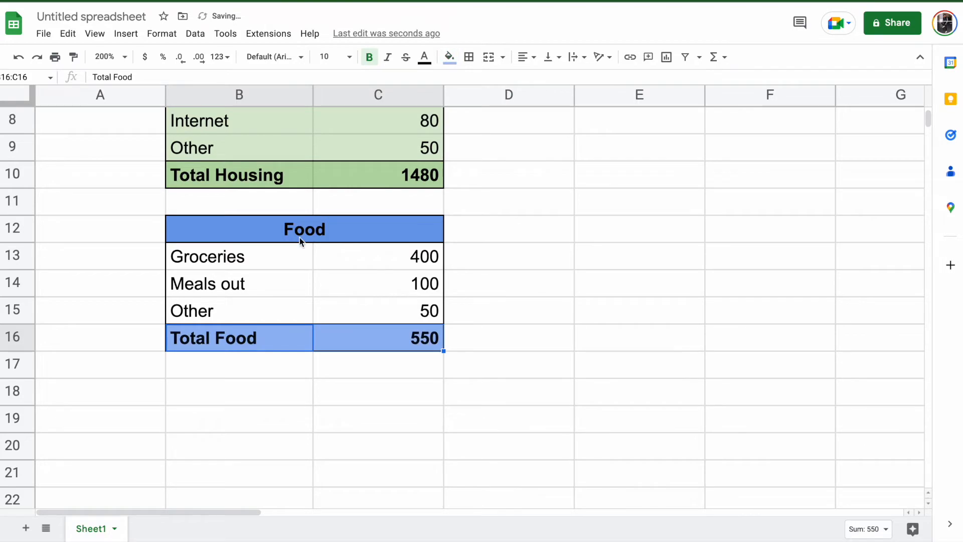
# Fill the food item rows B13:C15 with the palest shade of the same blue.
pyautogui.click(275, 245)
pyautogui.moveTo(275, 245); pyautogui.dragTo(363, 306)
pyautogui.hotkey('ctrl', 'Left')
pyautogui.hotkey('ctrl', 'Right')
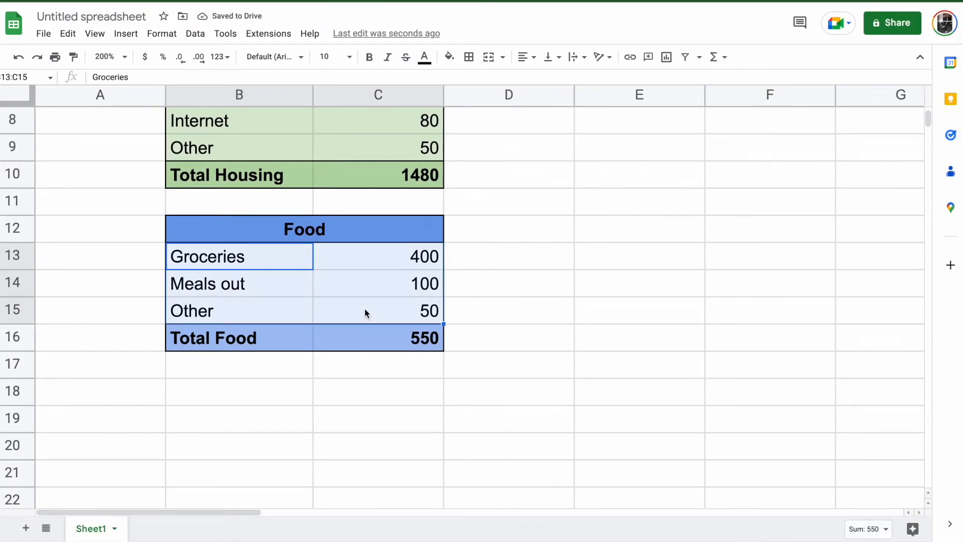
pyautogui.click(449, 56)
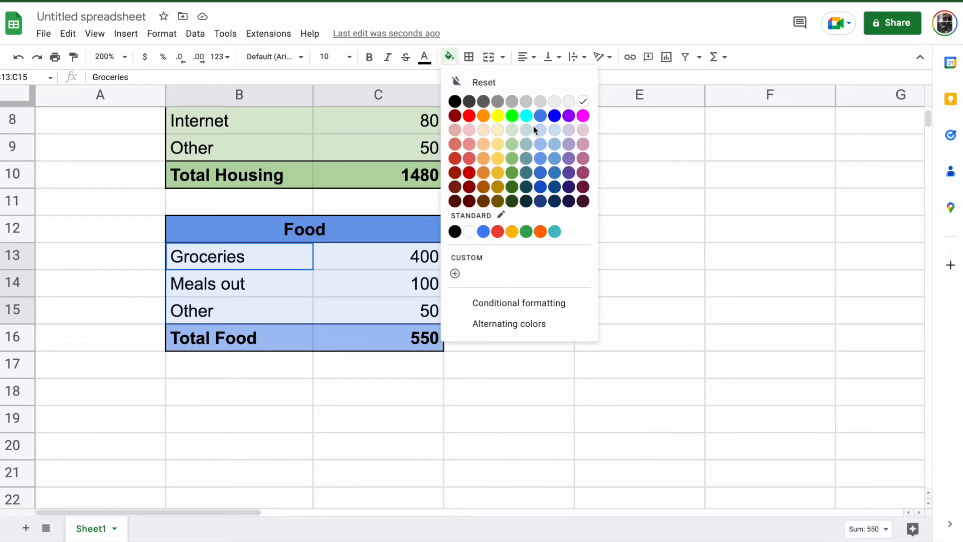
pyautogui.click(540, 131)
pyautogui.click(378, 331)
# Enter a bold Salary label in E2 and the amount 50000 beside it in F2.
pyautogui.scroll(3, 597, 359)
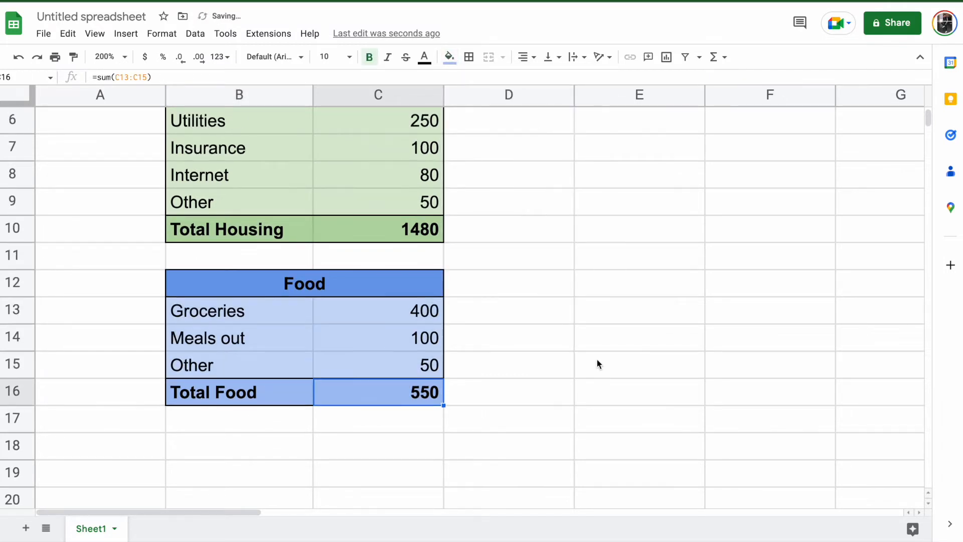
pyautogui.click(110, 57)
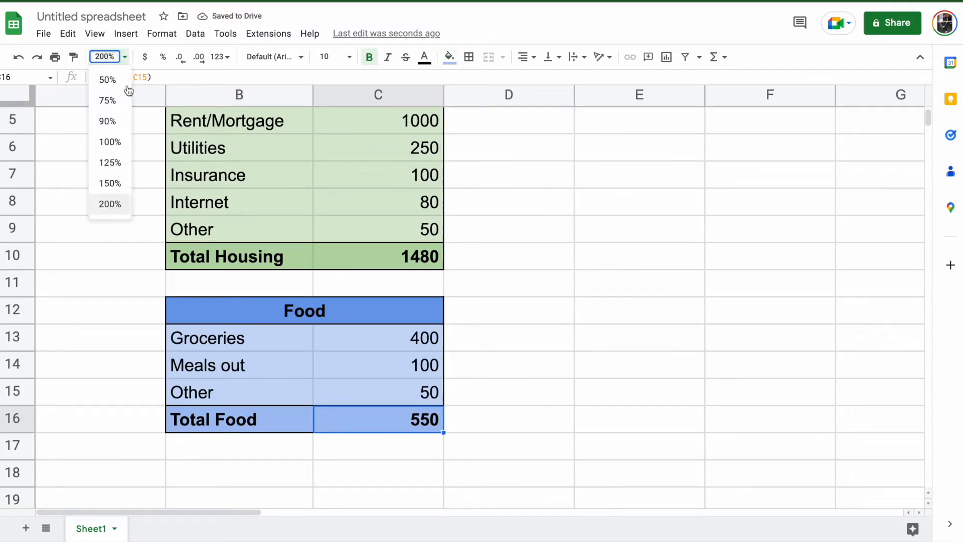
pyautogui.click(110, 183)
pyautogui.scroll(2, 423, 191)
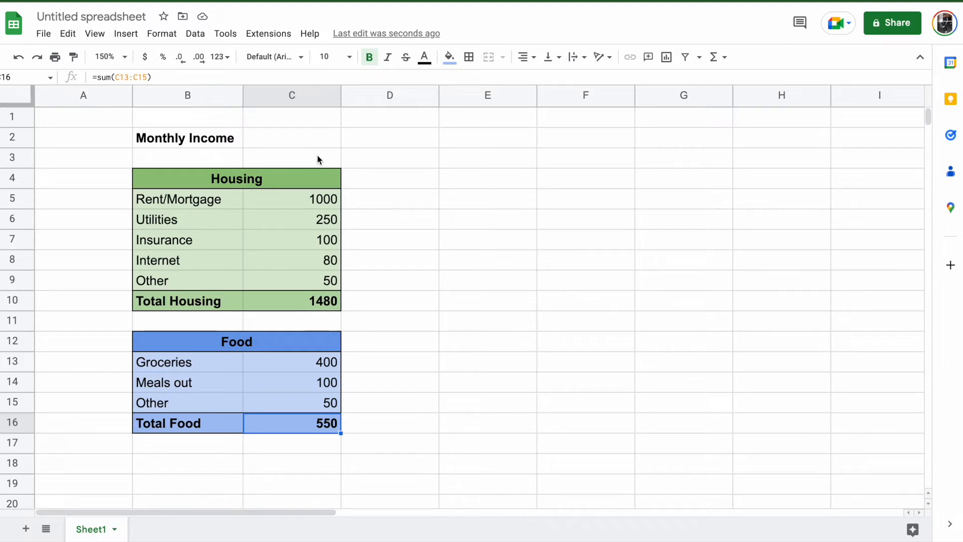
pyautogui.click(461, 146)
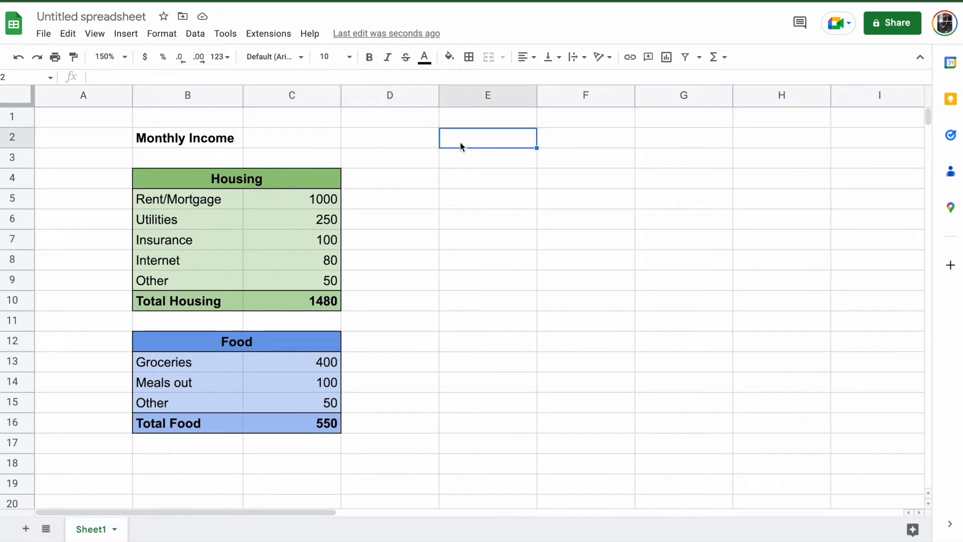
pyautogui.hotkey('ctrl', 'b')
pyautogui.write('Salary')
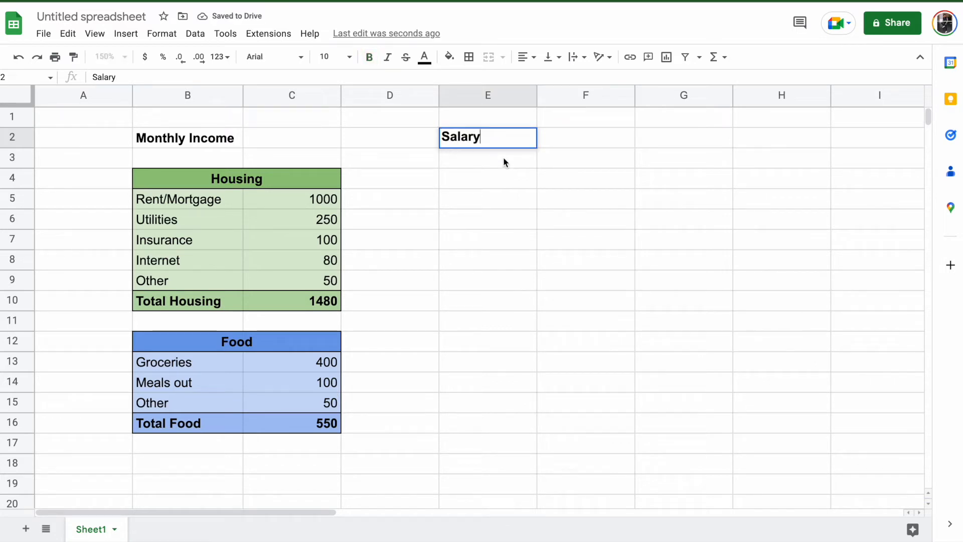
pyautogui.click(582, 148)
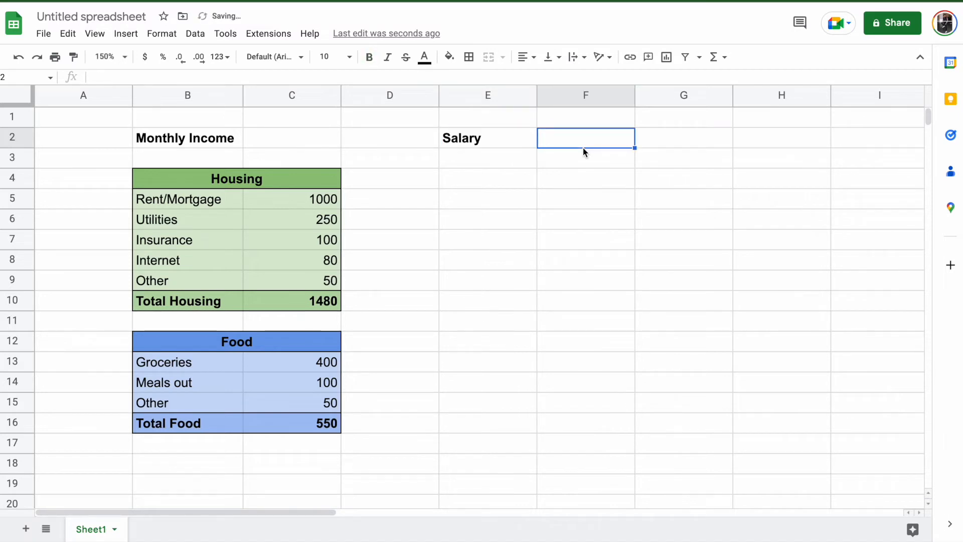
pyautogui.write('50000')
pyautogui.press('Return')
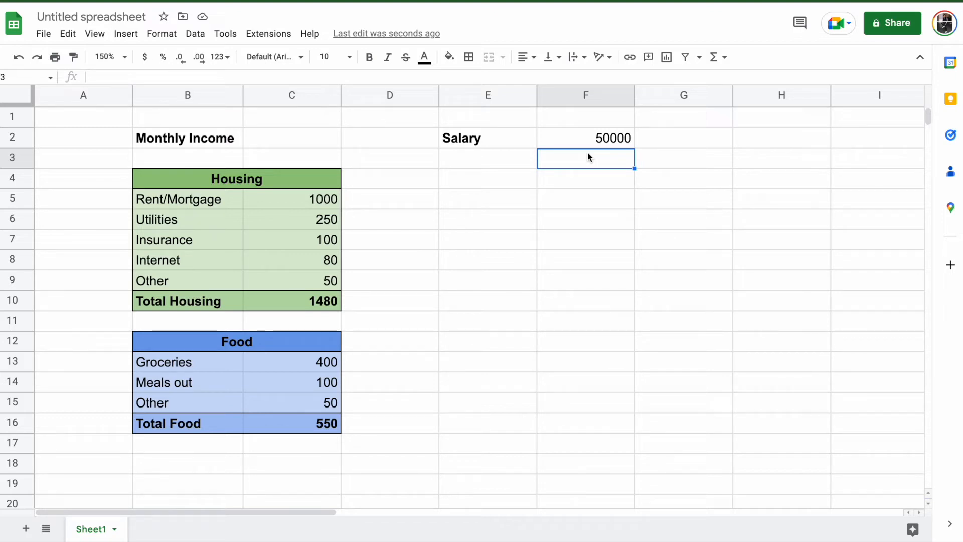
# Calculate the monthly income in C2 with the formula =F2*.75/12.
pyautogui.click(300, 137)
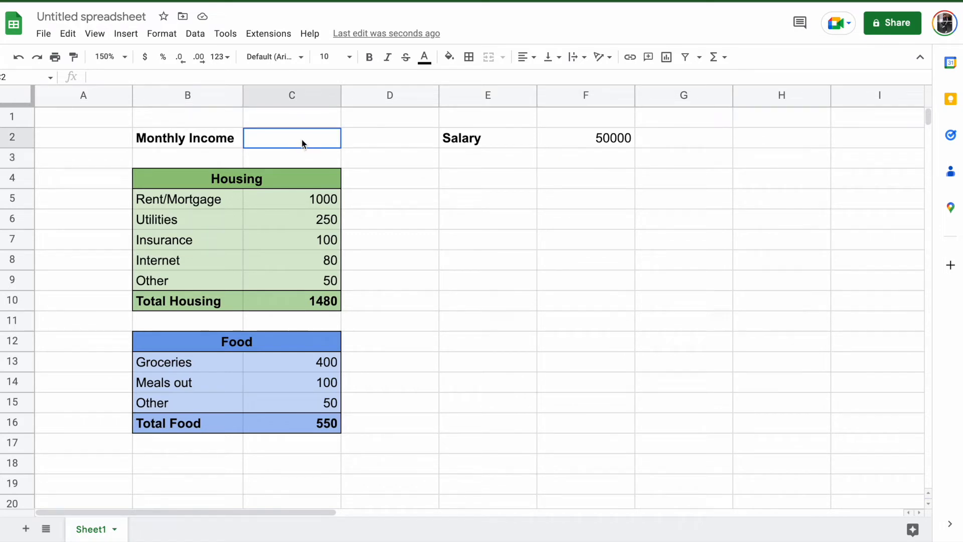
pyautogui.write('=')
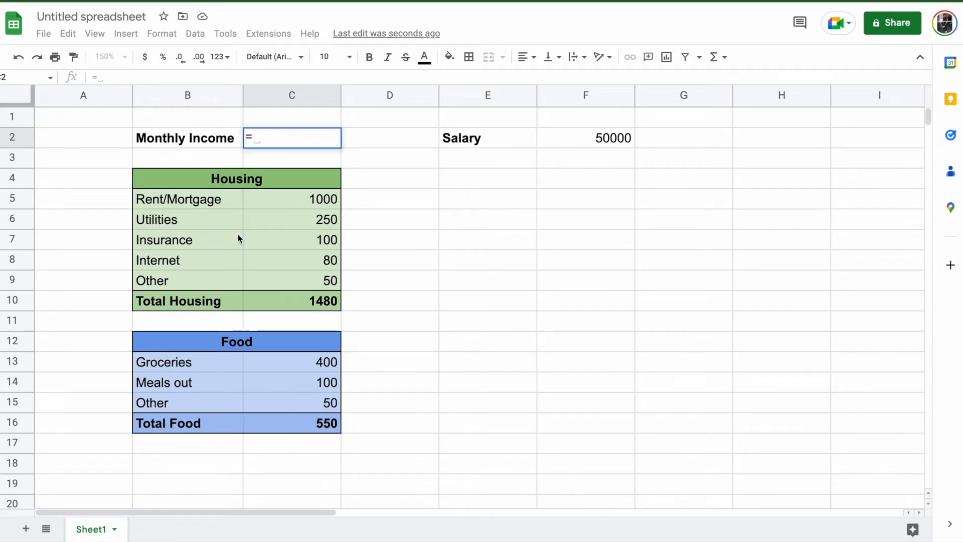
pyautogui.click(593, 144)
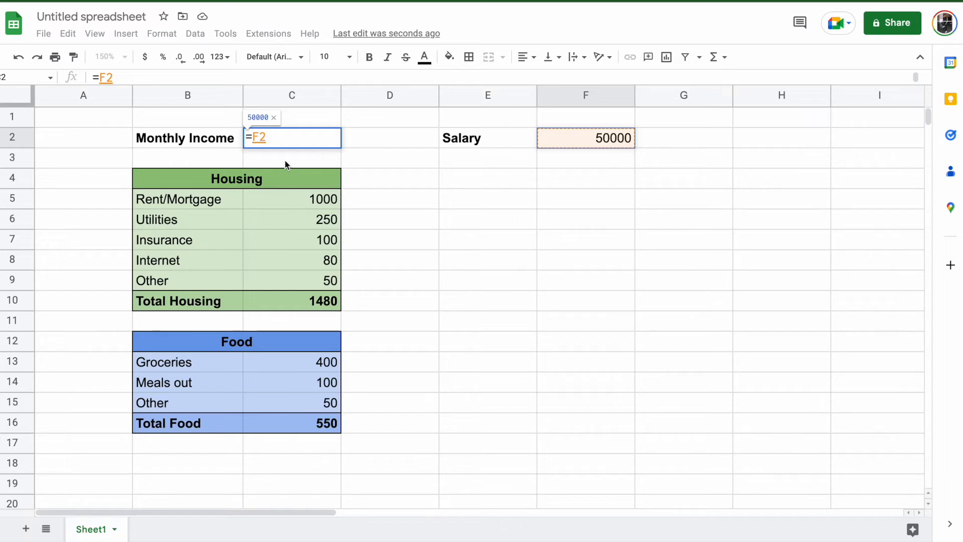
pyautogui.write('*')
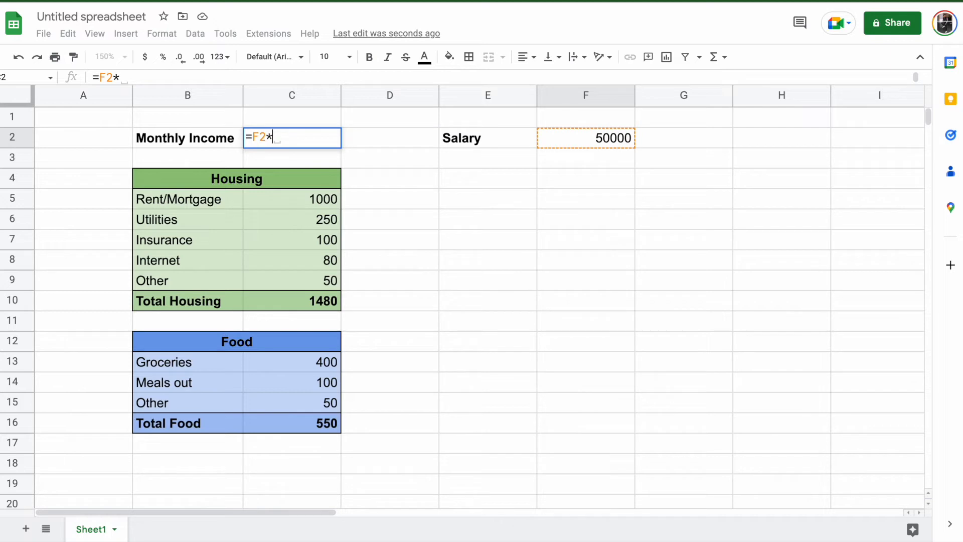
pyautogui.write('.75')
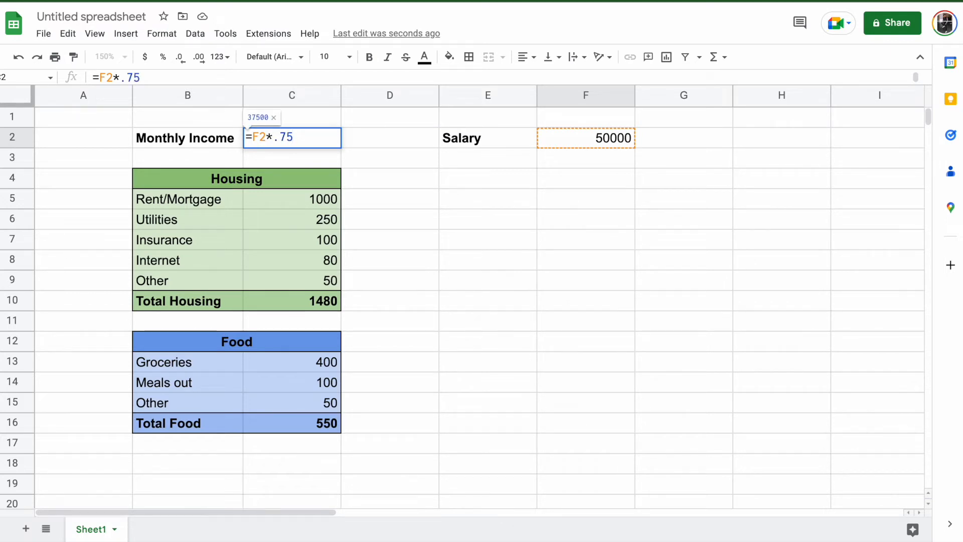
pyautogui.write('/12')
pyautogui.press('Return')
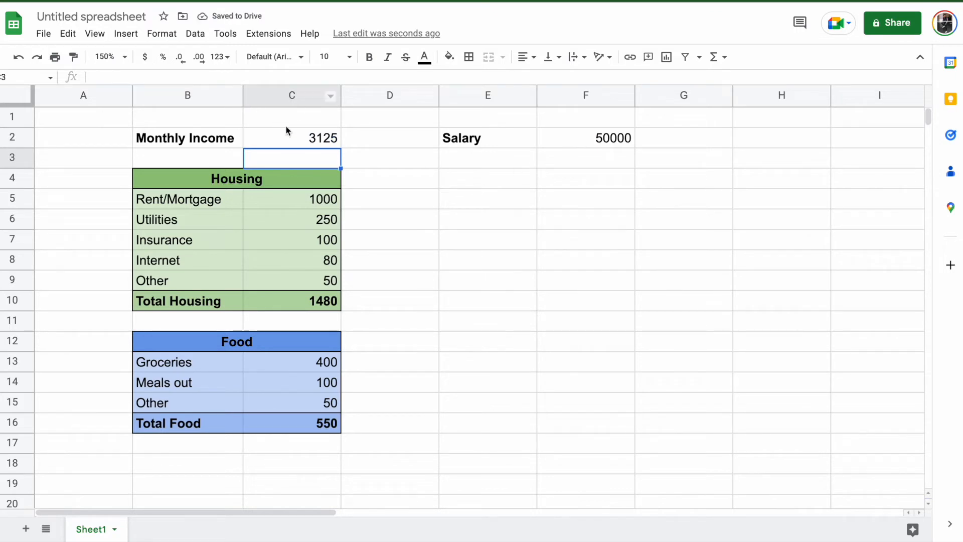
# Test the monthly income formula with a salary of 55000 in F2 and undo the change.
pyautogui.click(600, 138)
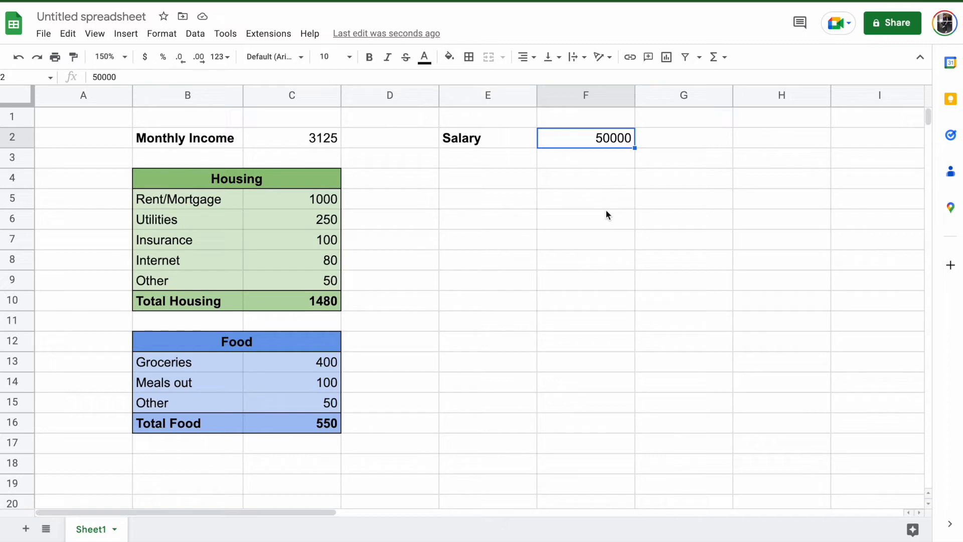
pyautogui.write('55000')
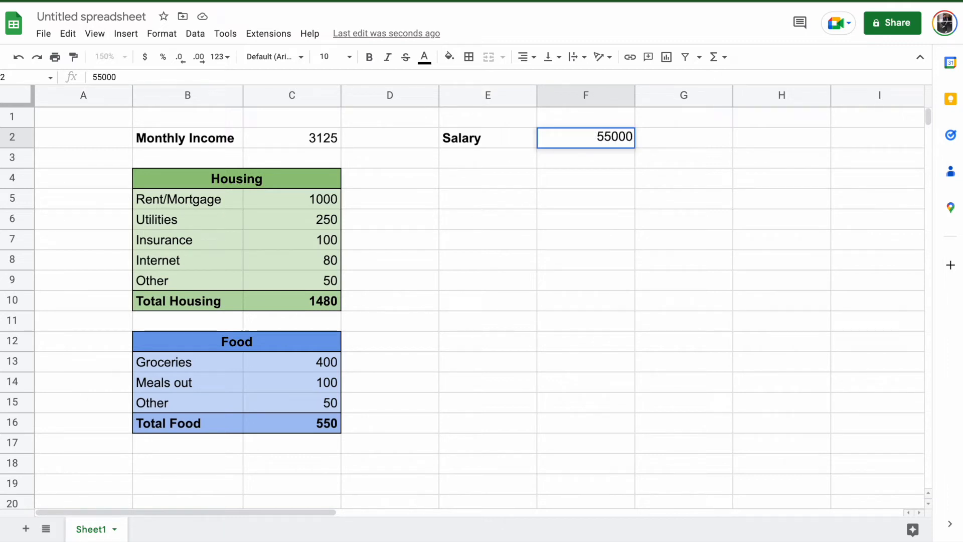
pyautogui.press('Return')
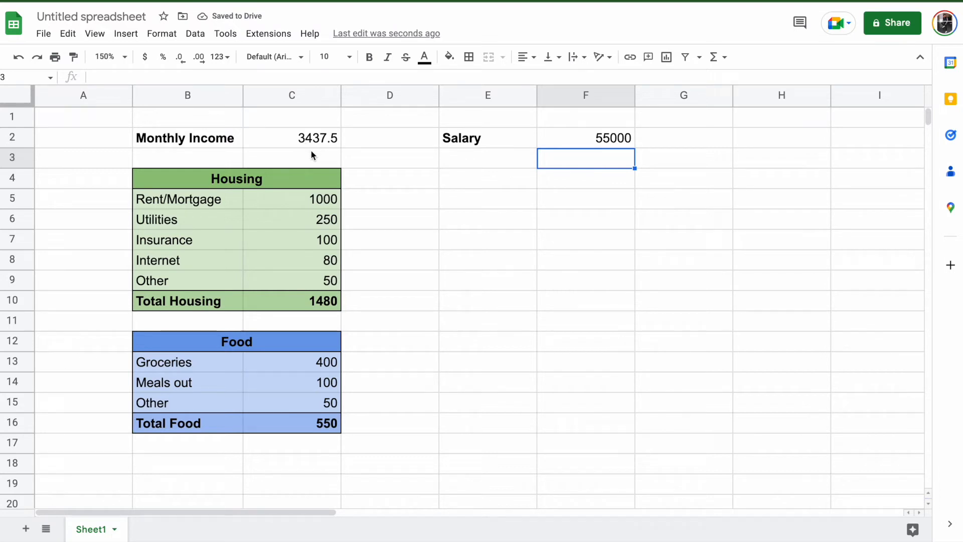
pyautogui.hotkey('ctrl', 'z')
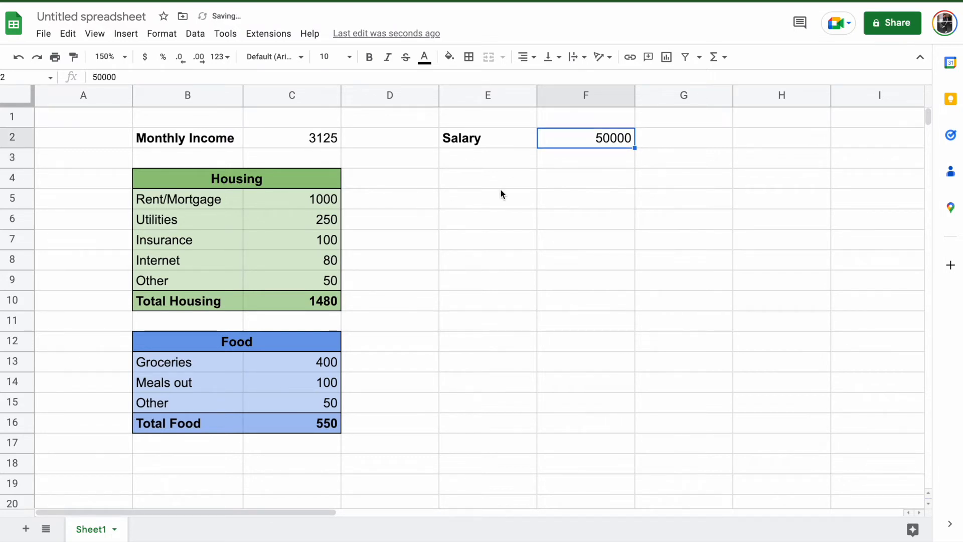
# Enter the bold labels Total Income, Total Expenses and Disposable Income in E4 to E6.
pyautogui.click(507, 180)
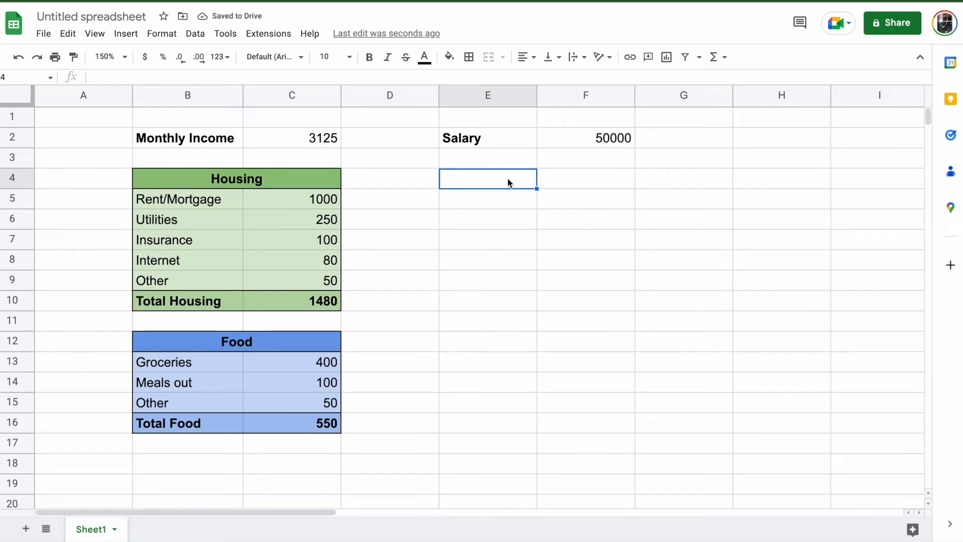
pyautogui.click(509, 223)
pyautogui.write('Disposable Income')
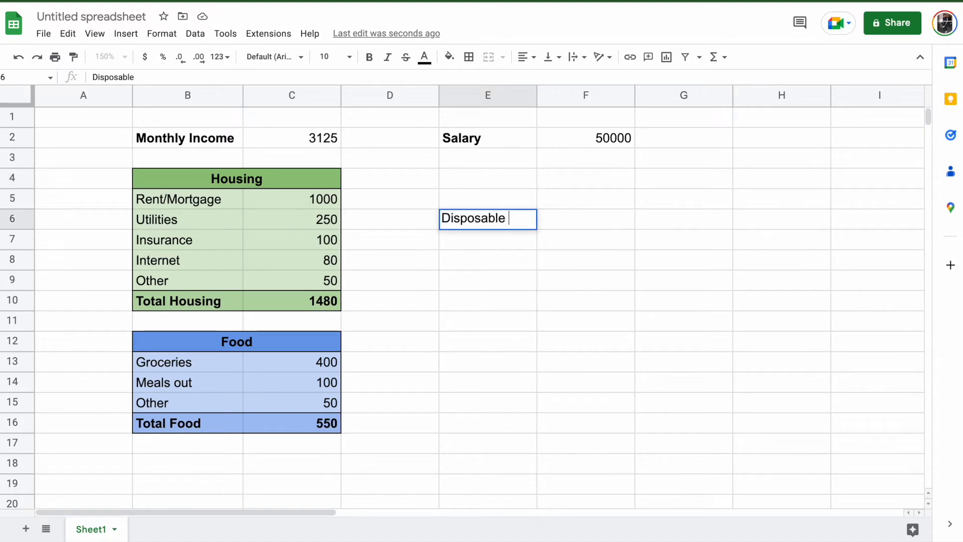
pyautogui.click(494, 182)
pyautogui.write('Tota')
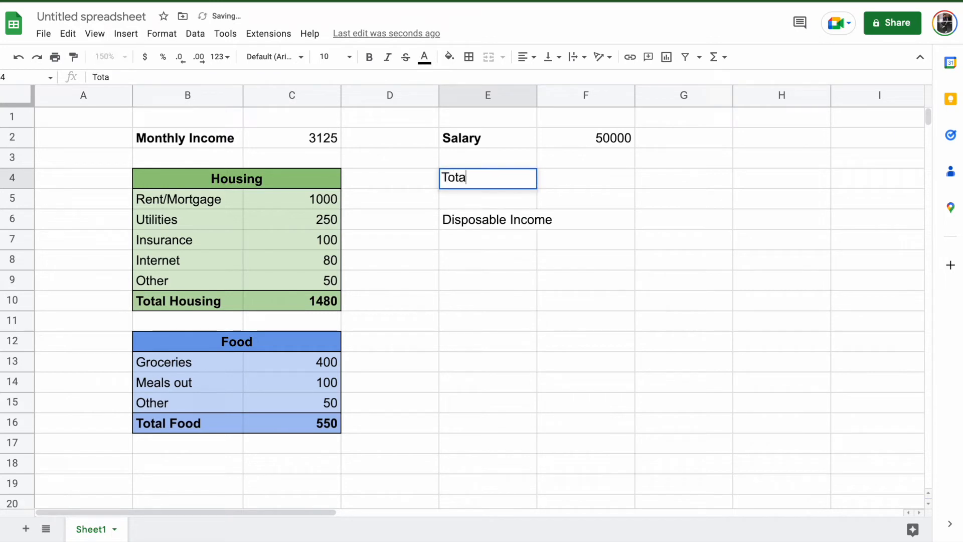
pyautogui.write('l Income')
pyautogui.press('Return')
pyautogui.write('Tot')
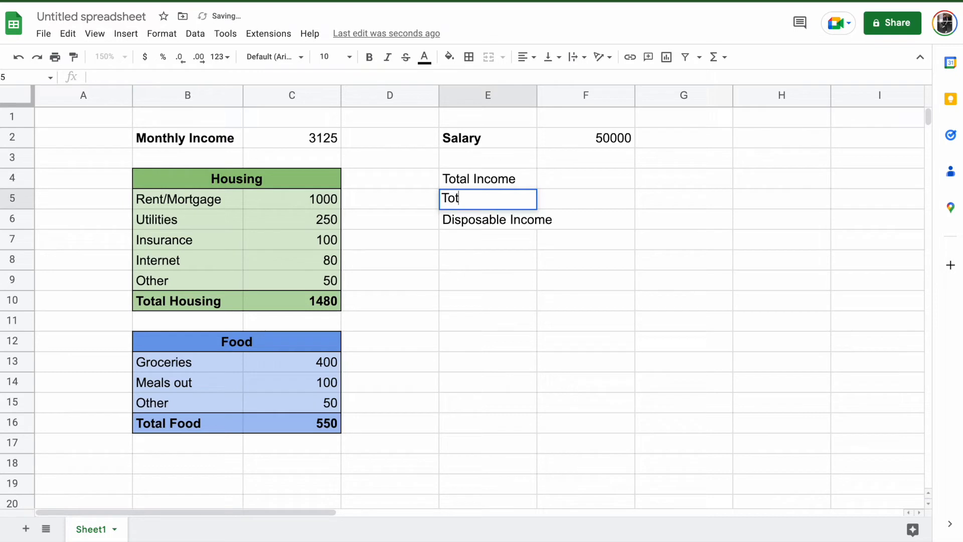
pyautogui.write('al Expenses')
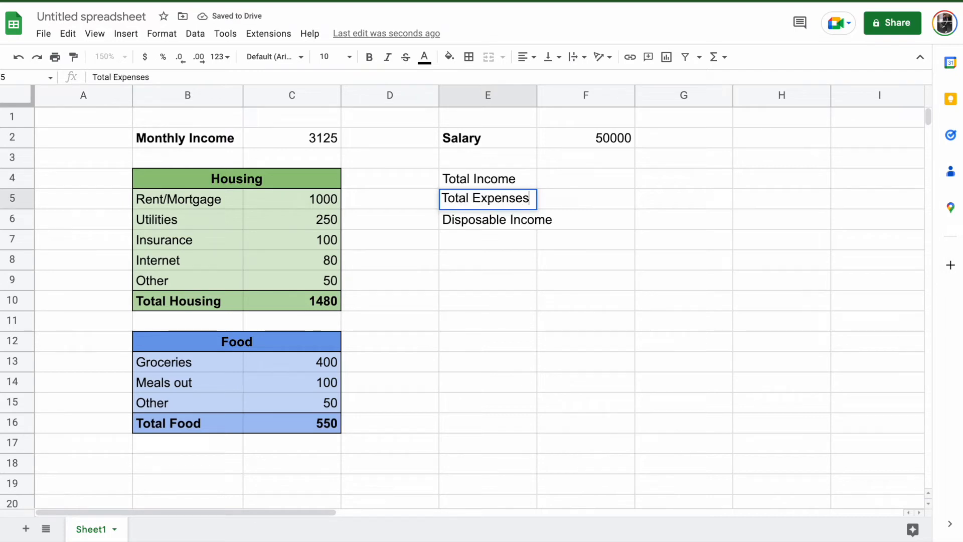
pyautogui.click(583, 286)
pyautogui.moveTo(490, 178); pyautogui.dragTo(492, 225)
pyautogui.hotkey('ctrl', 'b')
# Widen column E so the Disposable Income label fits inside its cell.
pyautogui.moveTo(568, 188); pyautogui.dragTo(569, 224)
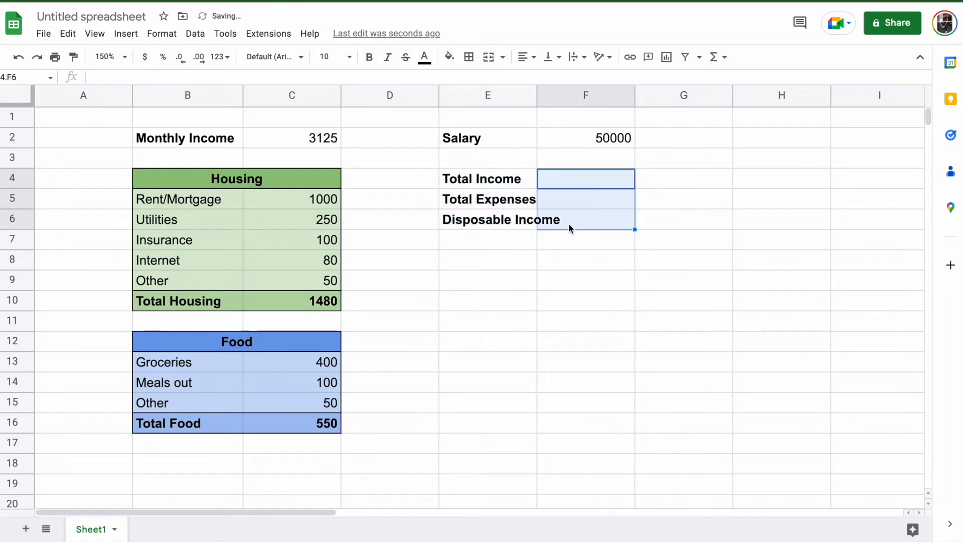
pyautogui.click(504, 261)
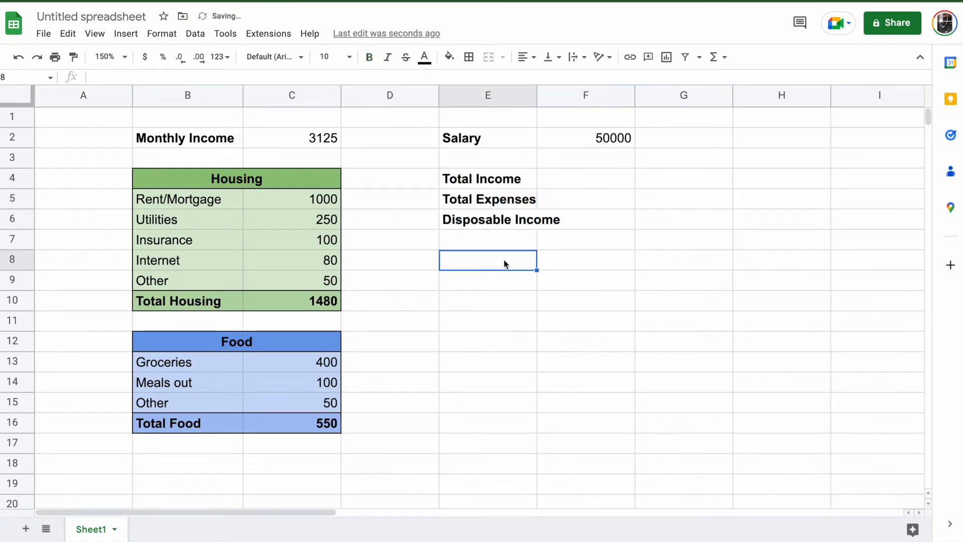
pyautogui.click(484, 222)
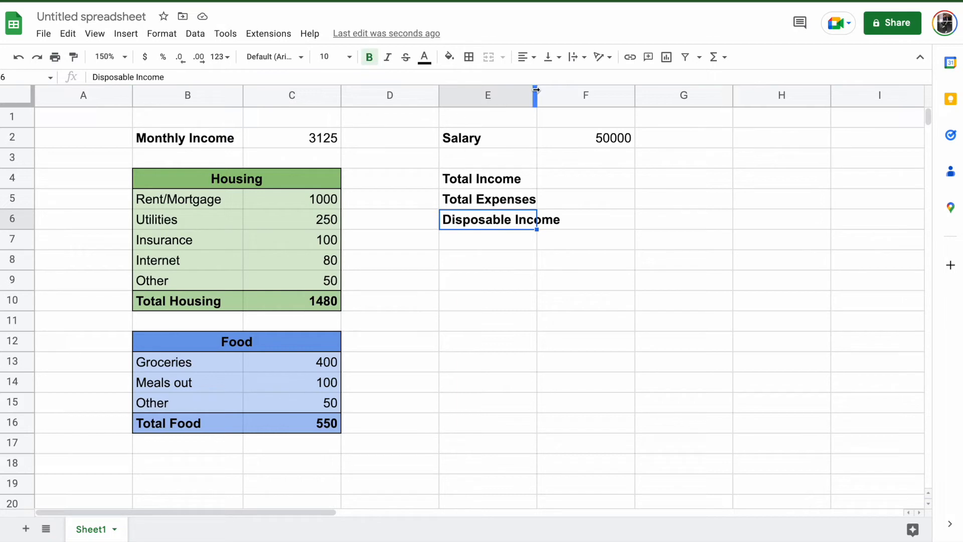
pyautogui.moveTo(535, 92); pyautogui.dragTo(569, 92)
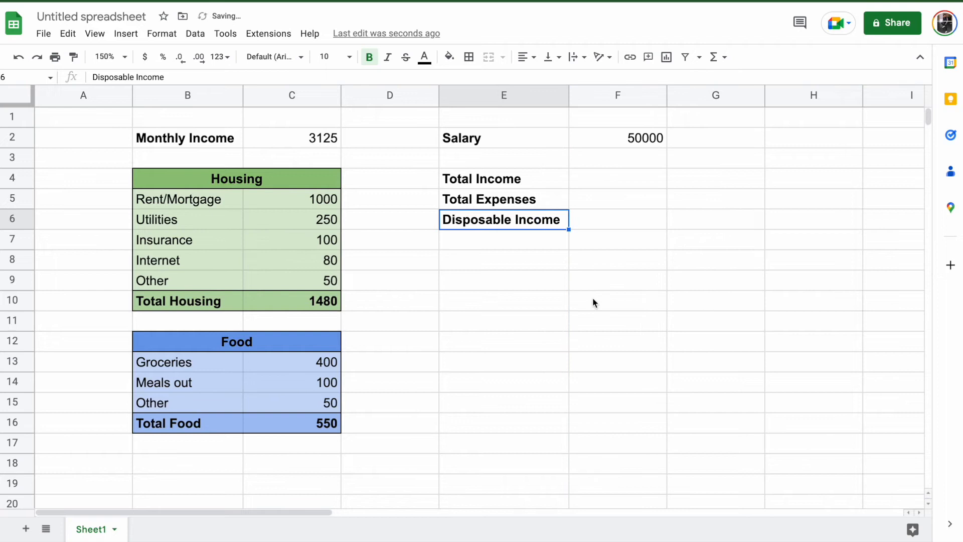
pyautogui.click(603, 346)
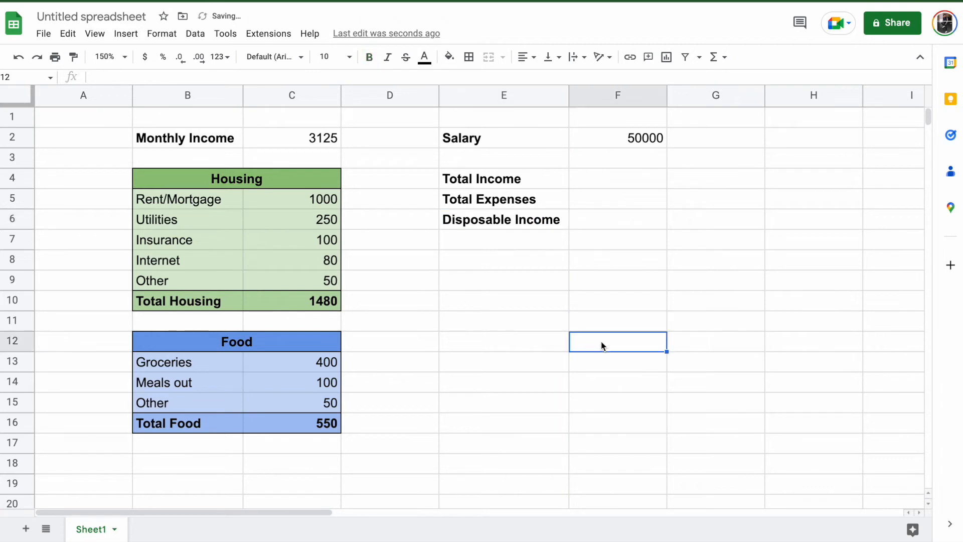
# Link Total Income in F4 to the monthly income with the formula =C2.
pyautogui.click(584, 182)
pyautogui.write('=')
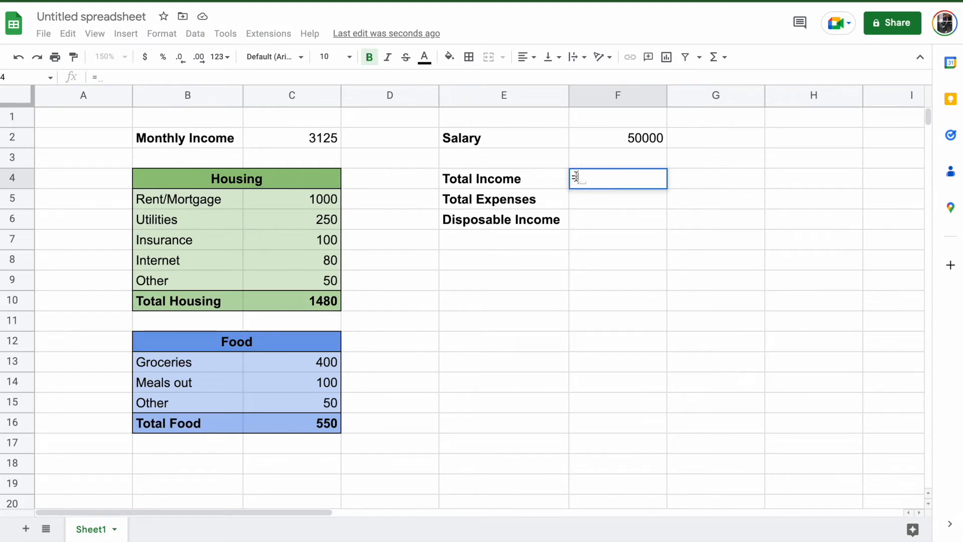
pyautogui.click(309, 144)
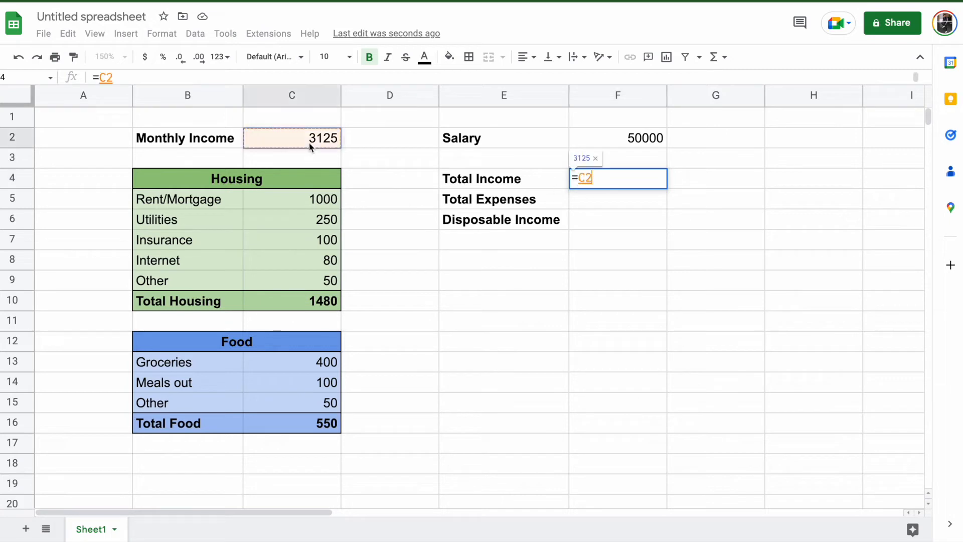
pyautogui.press('Return')
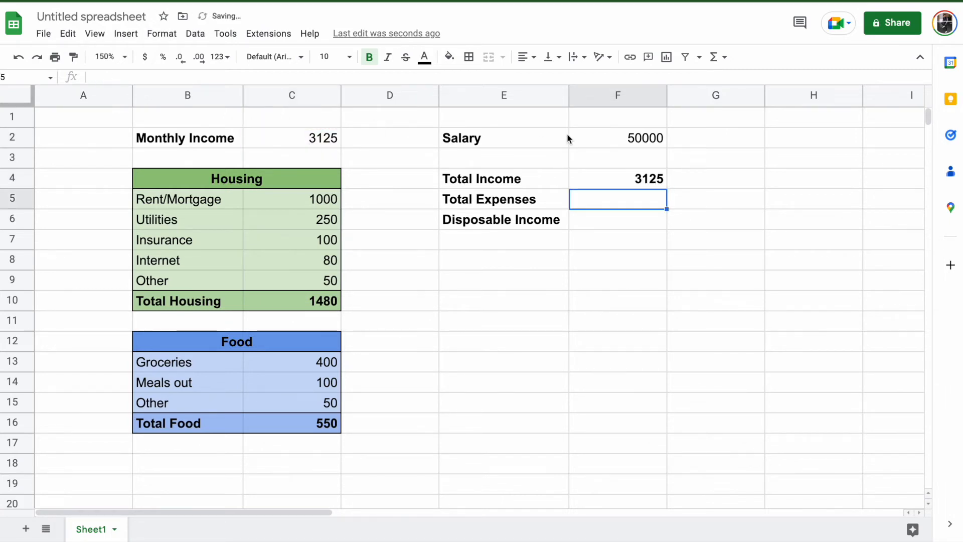
# Test the linked Total Income with a salary of 55000 in F2 and undo the change.
pyautogui.click(598, 140)
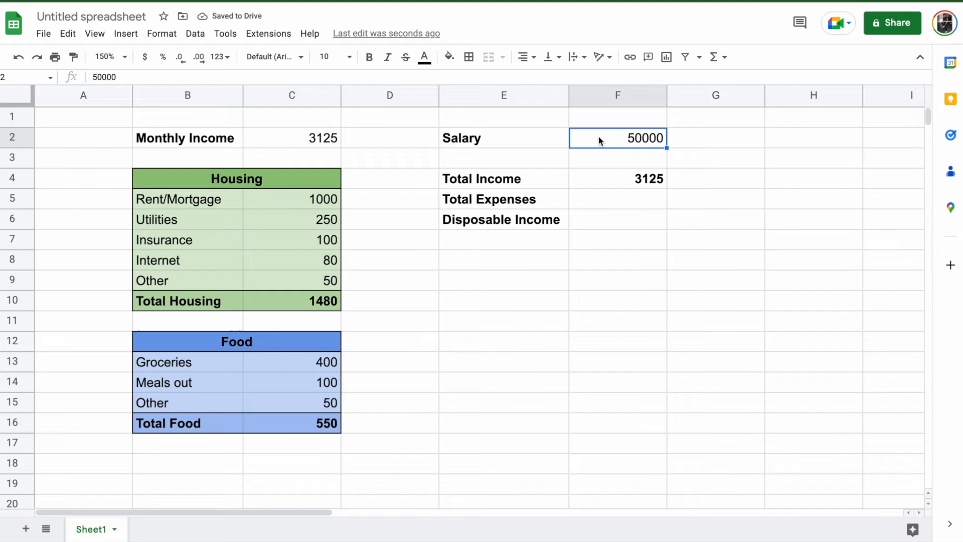
pyautogui.write('55000')
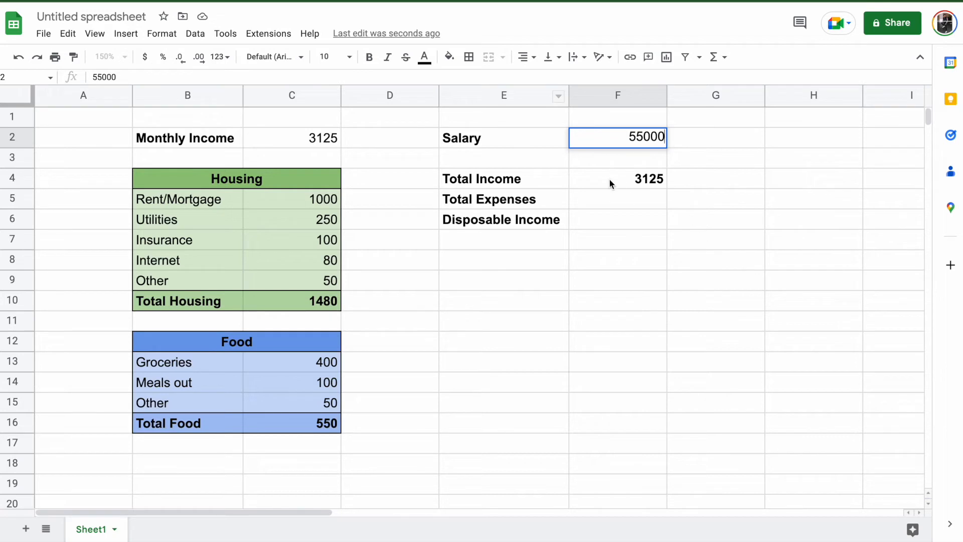
pyautogui.press('Return')
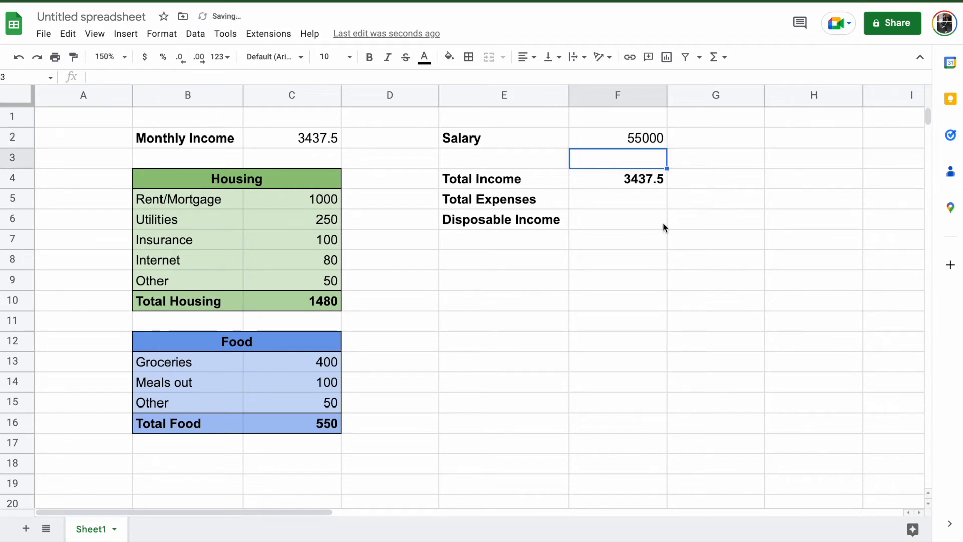
pyautogui.hotkey('ctrl', 'z')
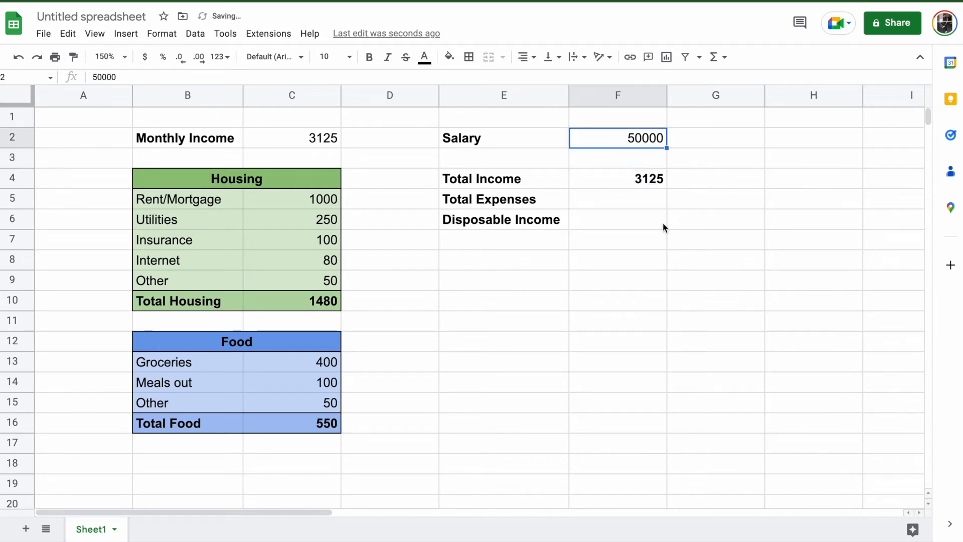
# Try adding the housing and food totals in F5 with the formula =C10+C16 and clear the cell again.
pyautogui.click(613, 199)
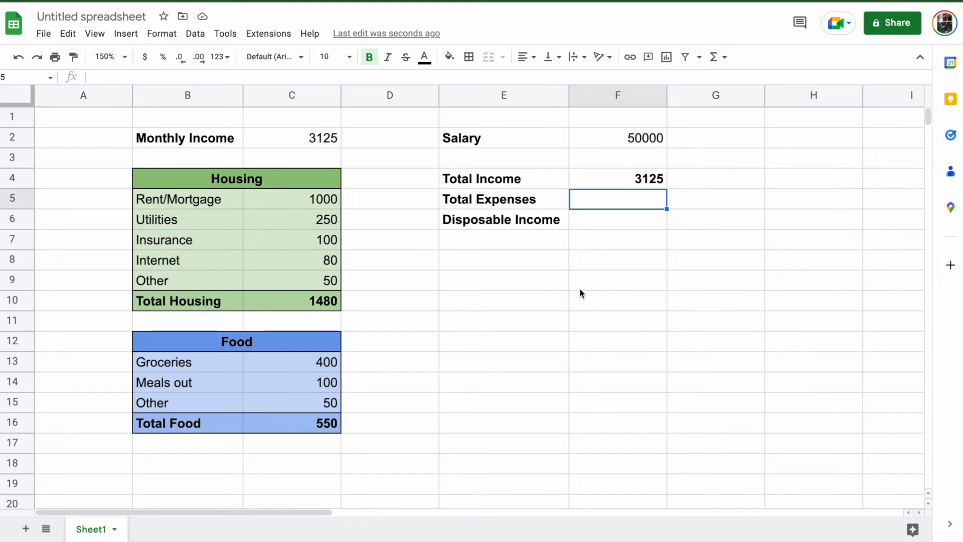
pyautogui.write('=')
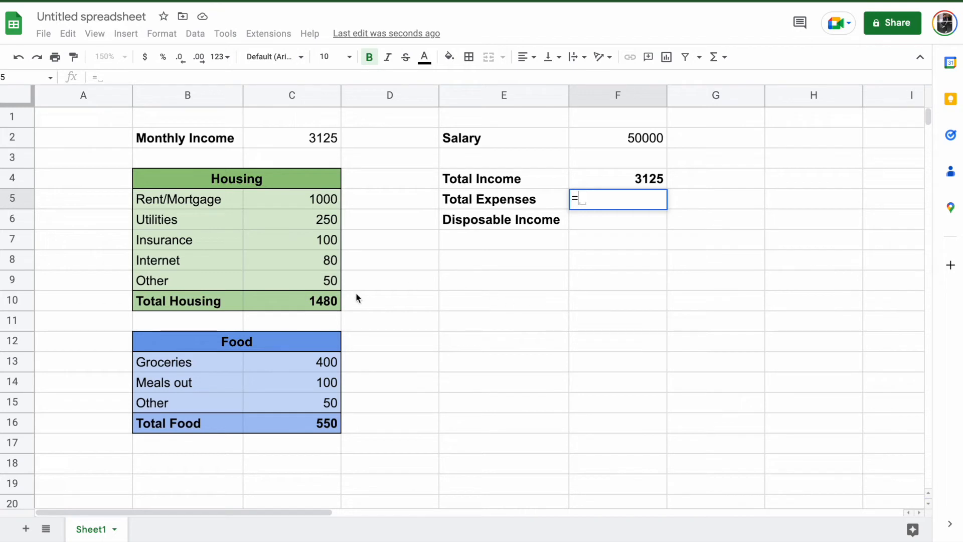
pyautogui.click(321, 300)
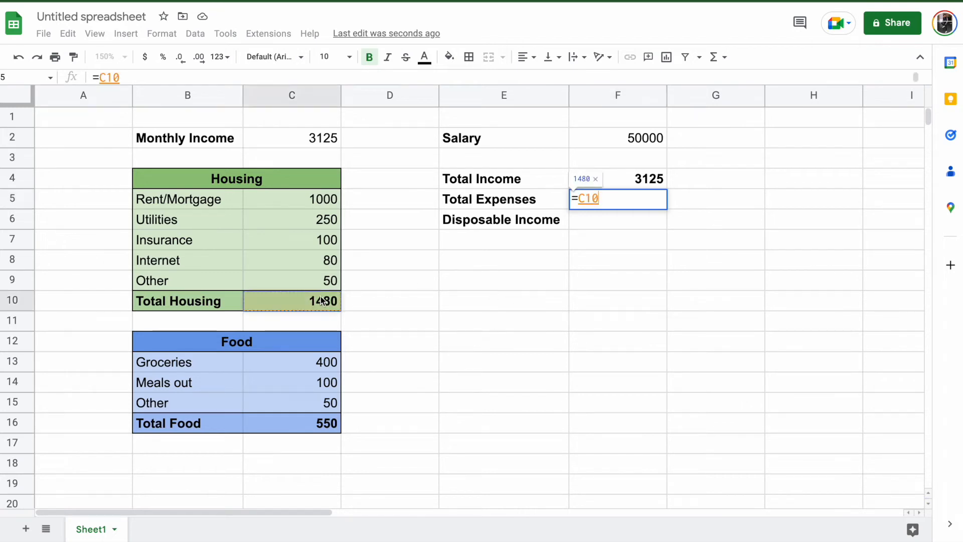
pyautogui.write('+')
pyautogui.click(309, 422)
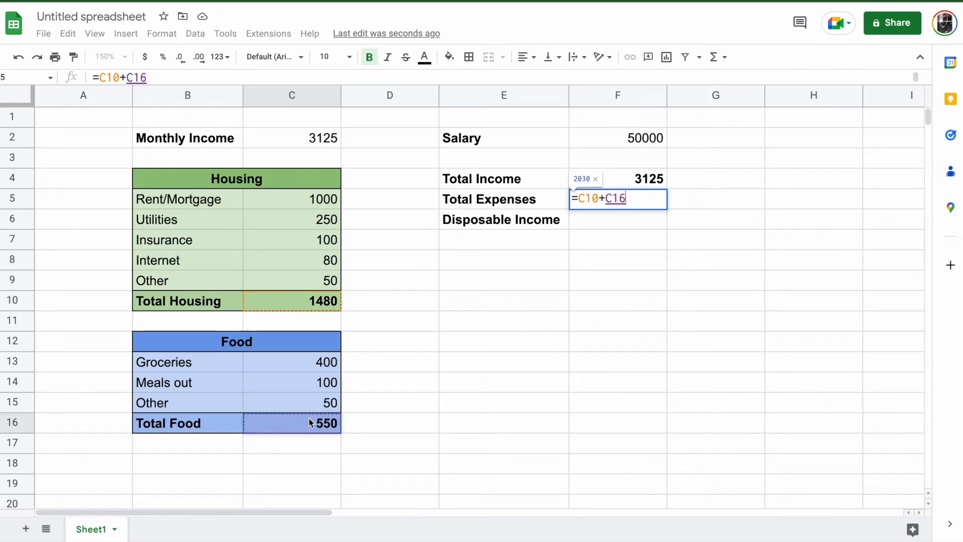
pyautogui.press('Return')
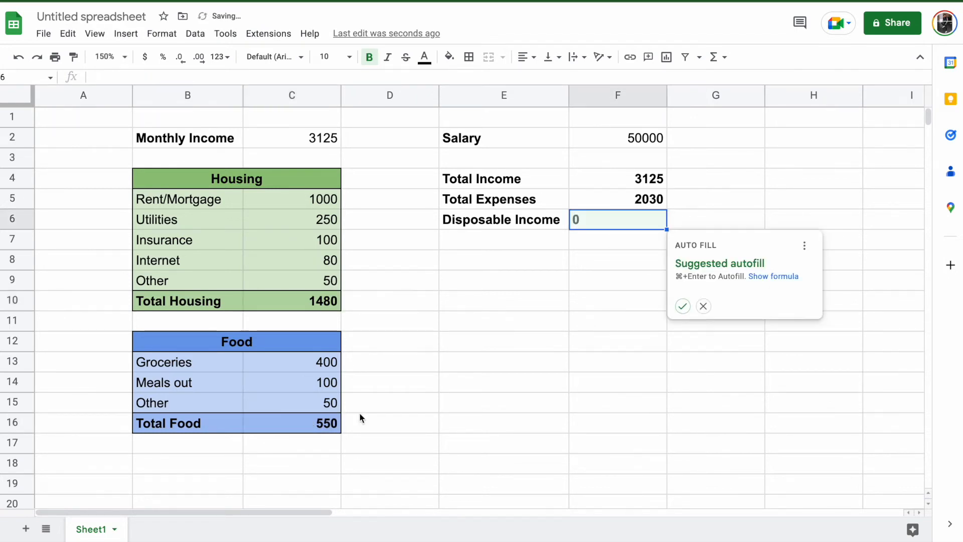
pyautogui.click(626, 201)
pyautogui.press('Delete')
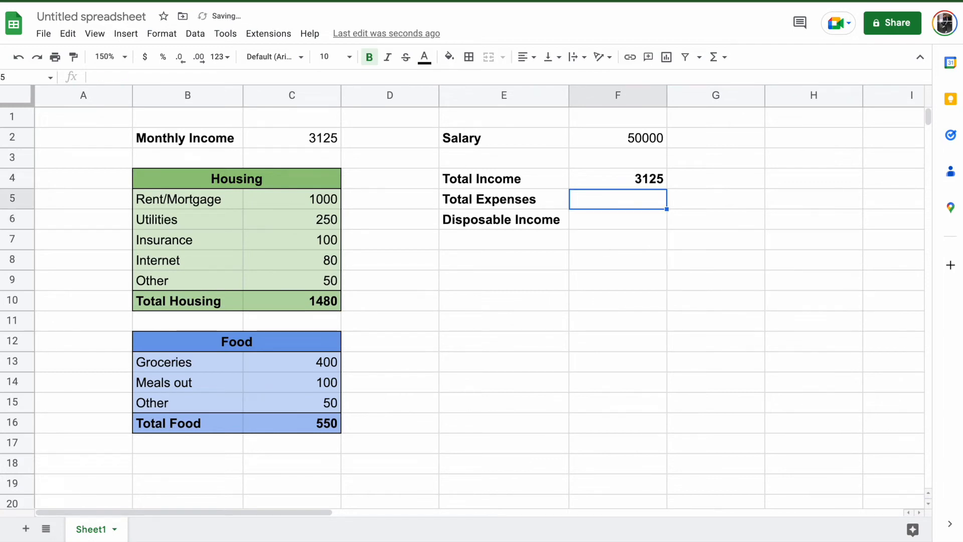
# Calculate Total Expenses in F5 from the housing and food totals with the formula =sum(C10,C16).
pyautogui.write('=')
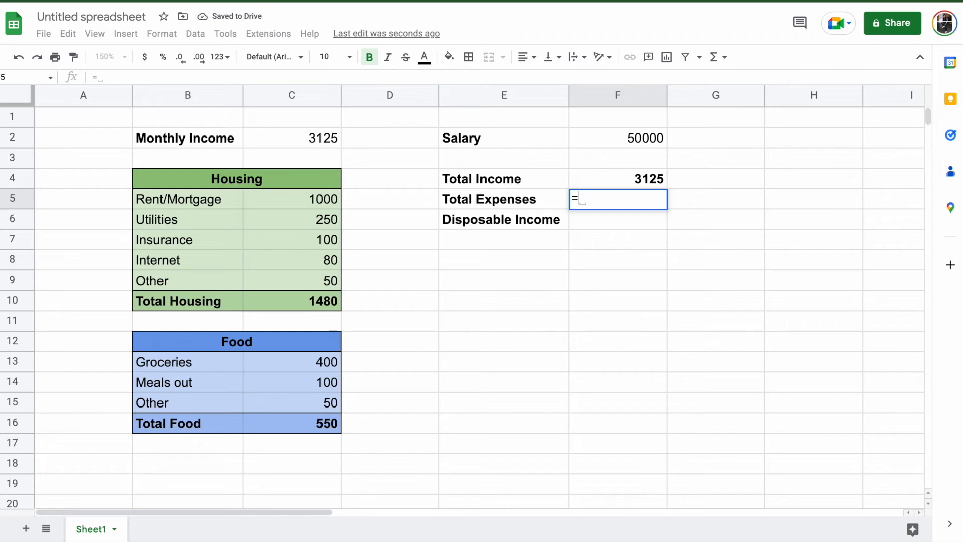
pyautogui.write('sum')
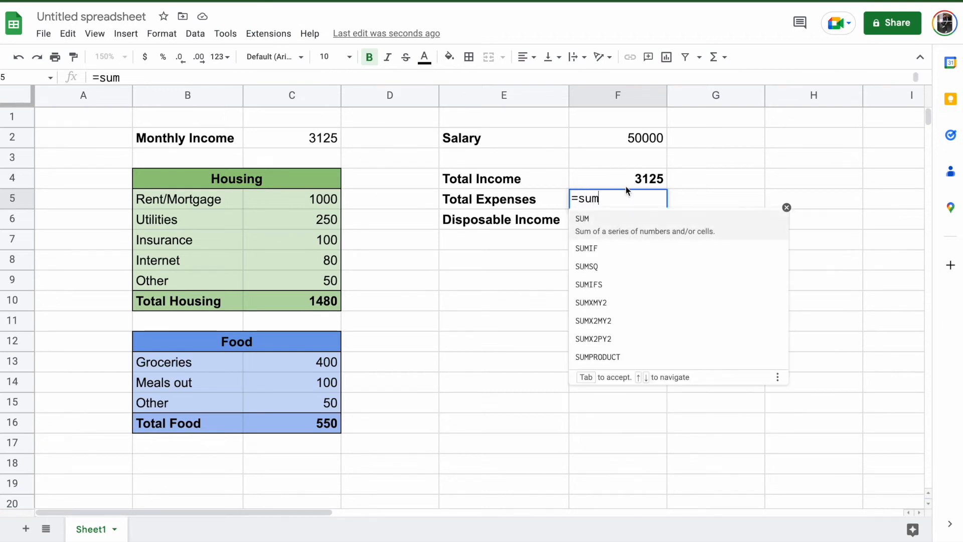
pyautogui.write('(')
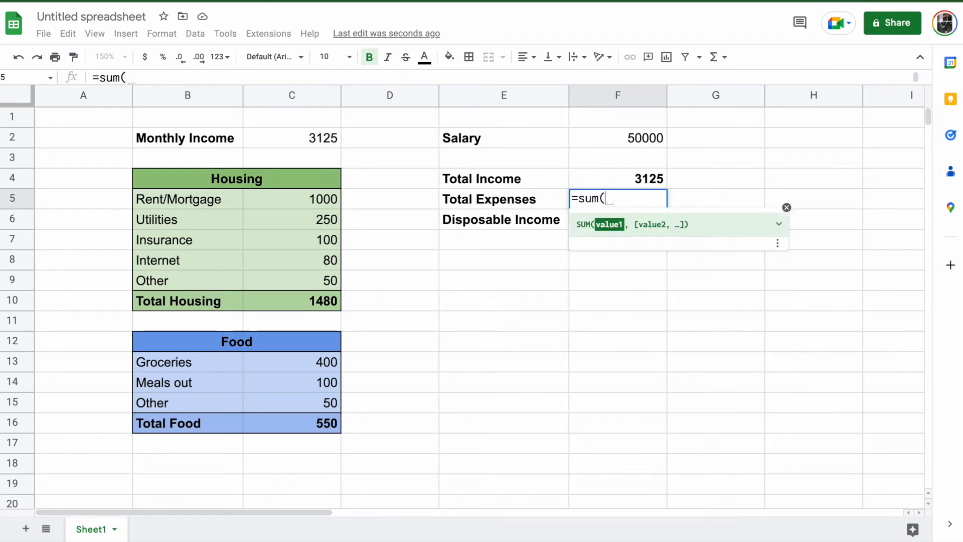
pyautogui.click(327, 301)
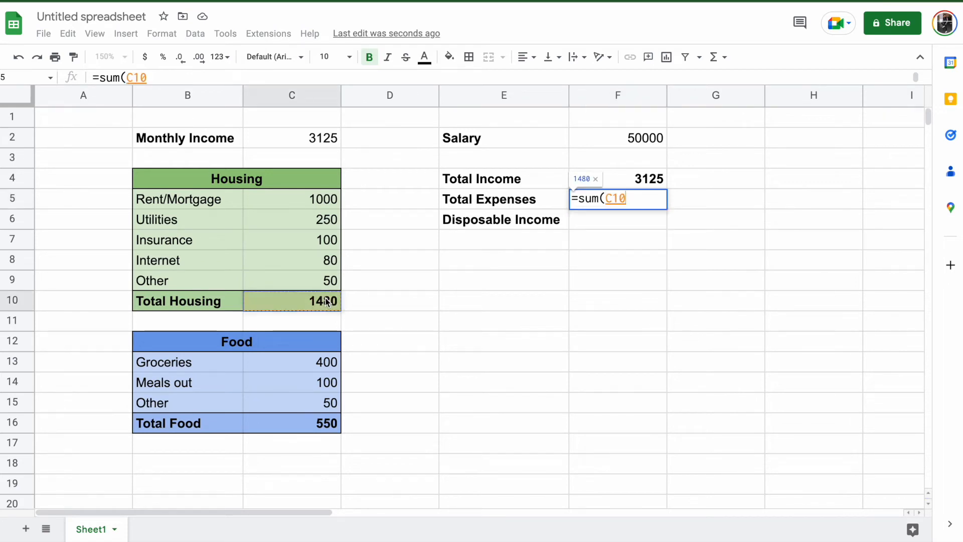
pyautogui.write(',')
pyautogui.click(315, 424)
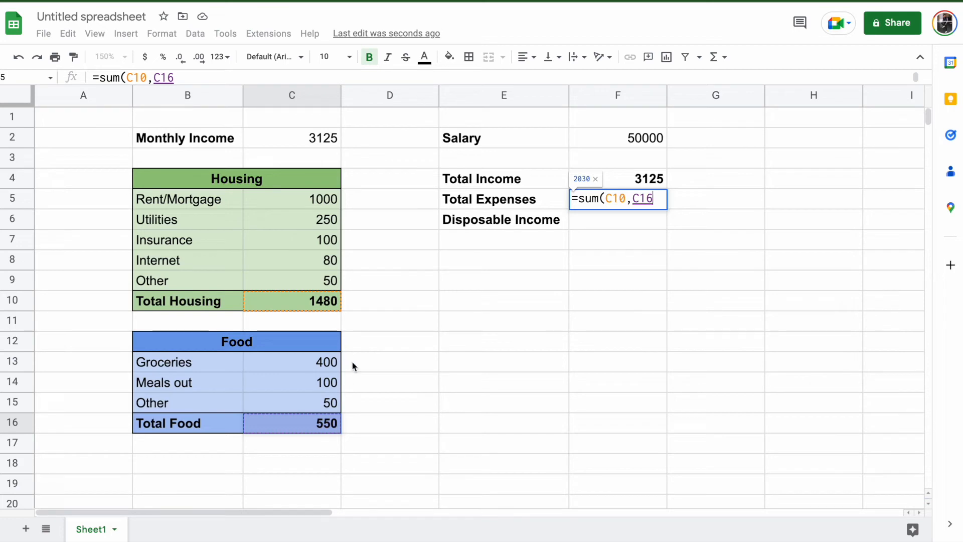
pyautogui.write(')')
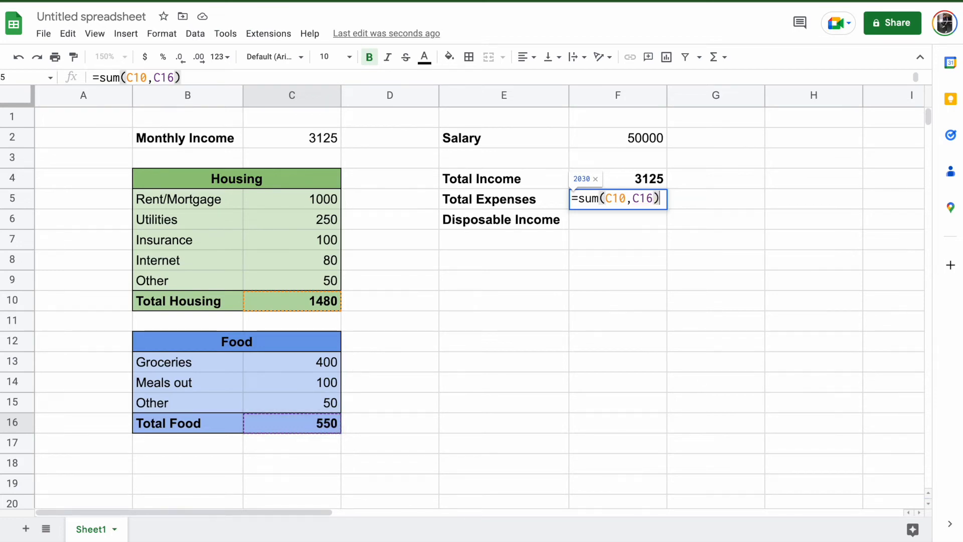
pyautogui.press('Return')
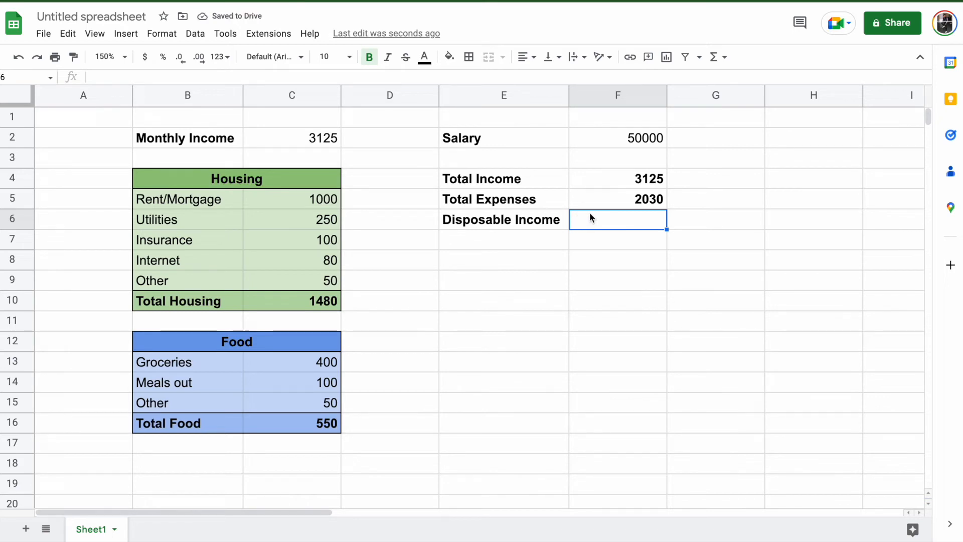
# Calculate Disposable Income in F6 by subtracting expenses from income with the formula =F4-F5.
pyautogui.write('=')
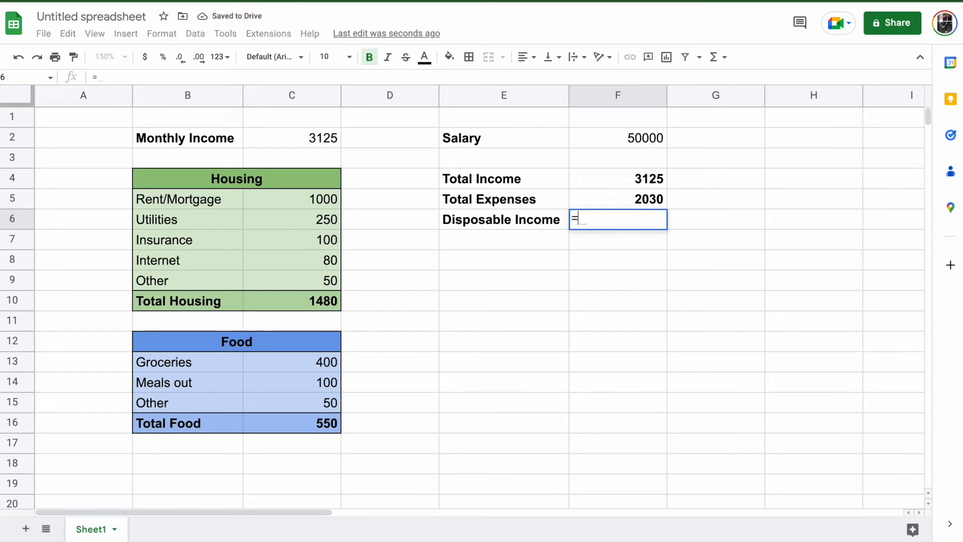
pyautogui.click(635, 187)
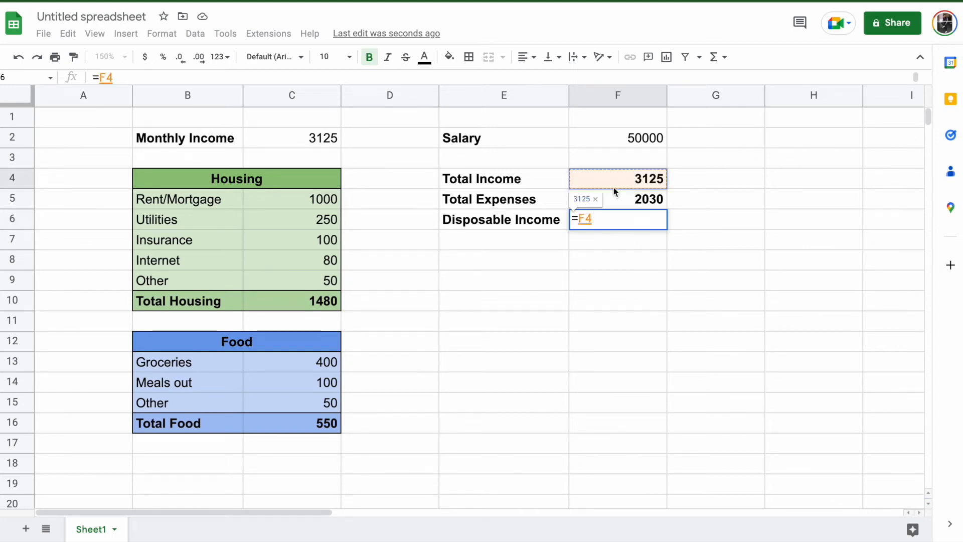
pyautogui.write('-')
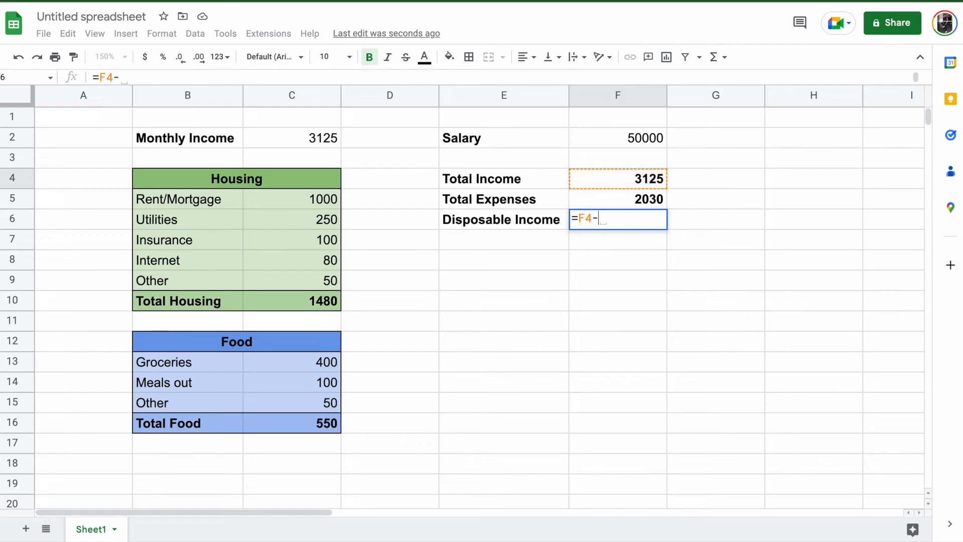
pyautogui.click(634, 202)
pyautogui.press('Return')
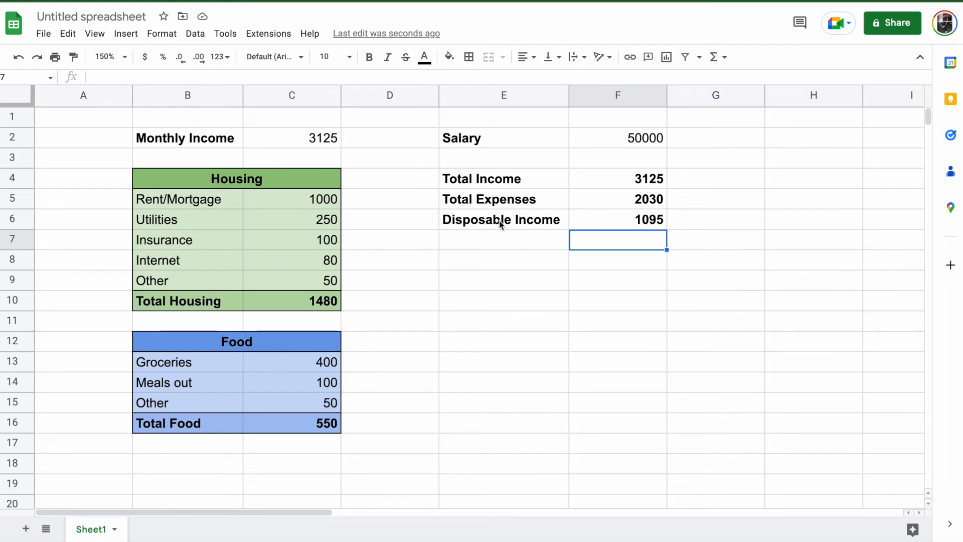
# Add a border line above the Disposable Income row, across E6:F6.
pyautogui.moveTo(501, 223); pyautogui.dragTo(618, 221)
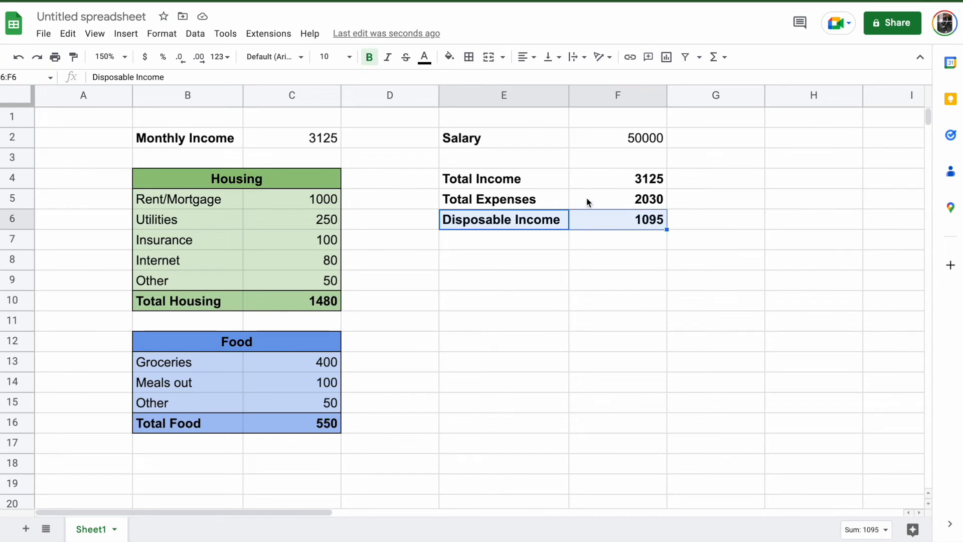
pyautogui.click(469, 56)
pyautogui.click(492, 101)
pyautogui.click(588, 341)
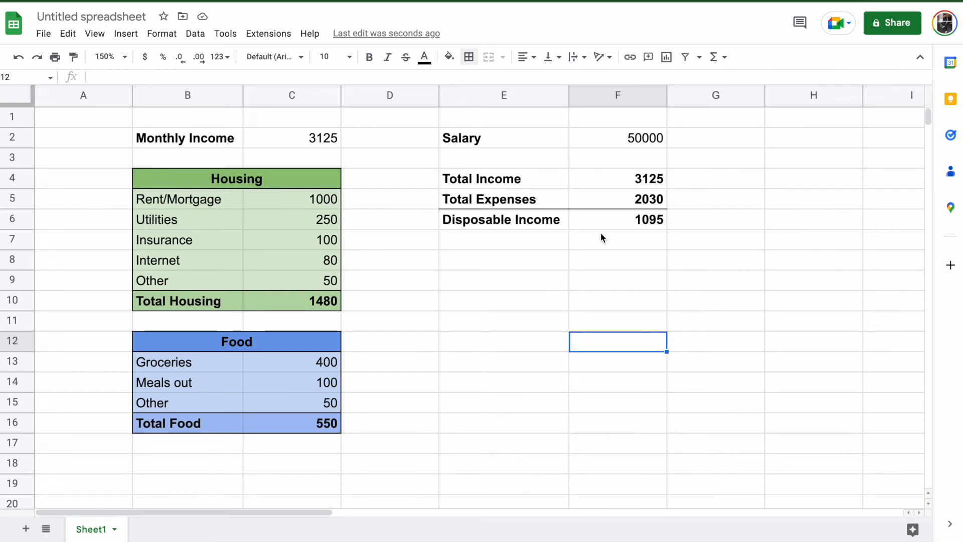
# In Budget Spreadsheet - Example, test the Disposable Income colour by setting January's Rent/Mortgage in C5 to 0, followed by 3000.
pyautogui.click(635, 223)
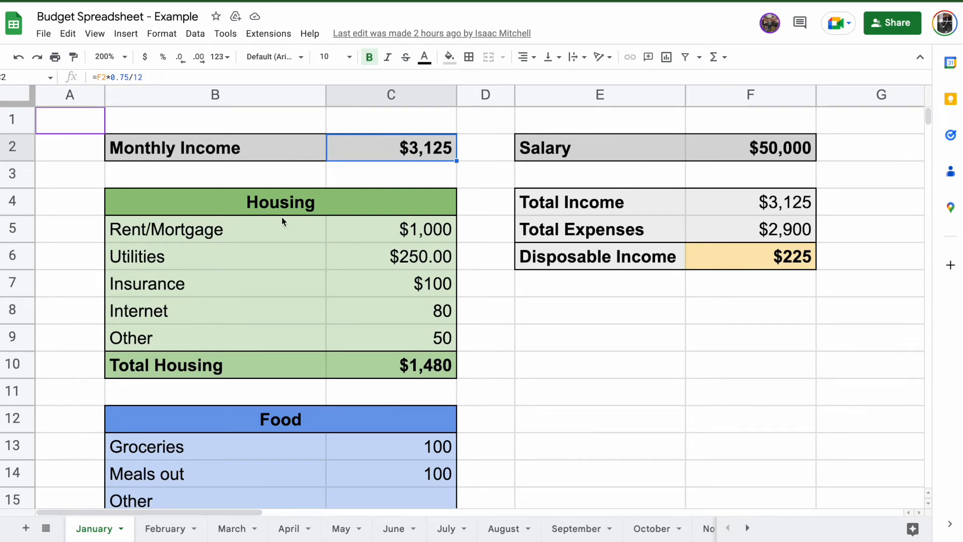
pyautogui.click(381, 234)
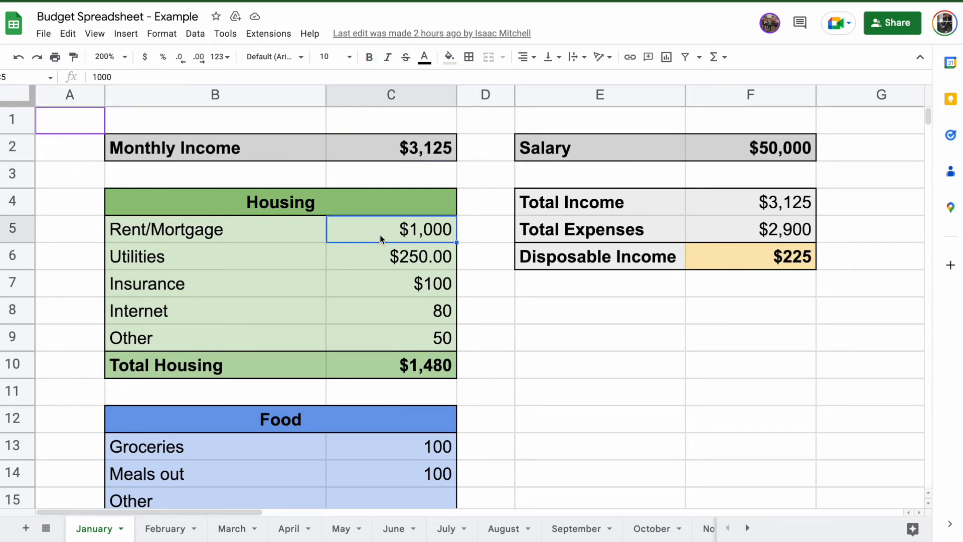
pyautogui.write('0')
pyautogui.press('Return')
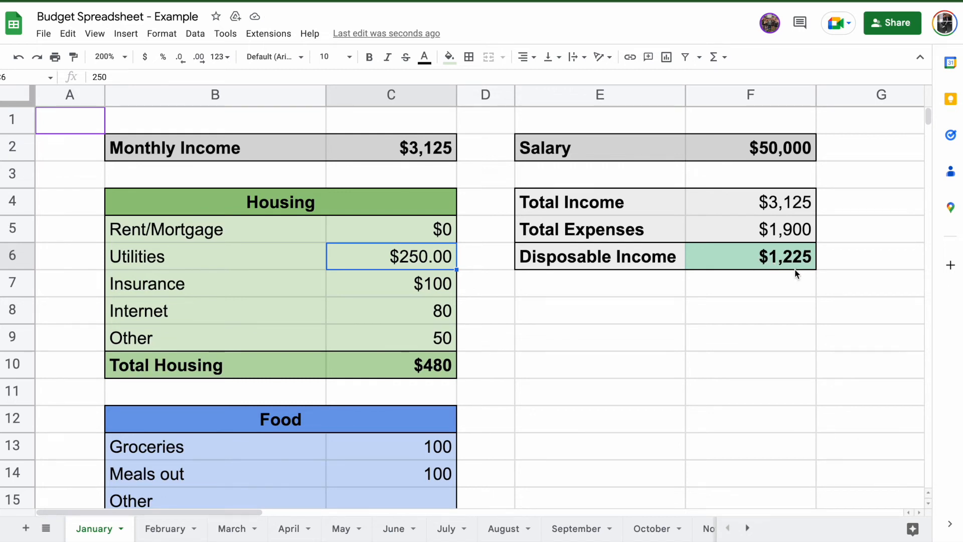
pyautogui.click(427, 235)
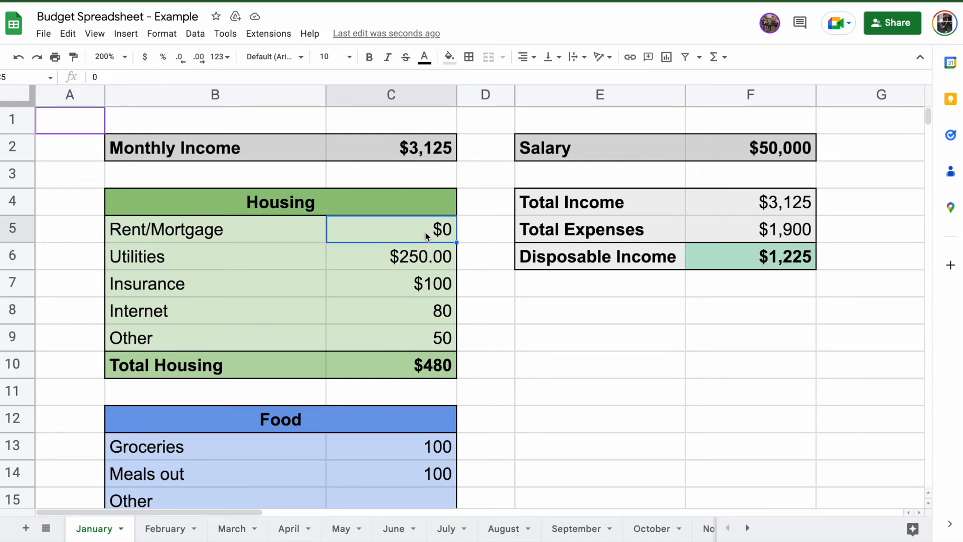
pyautogui.write('3000')
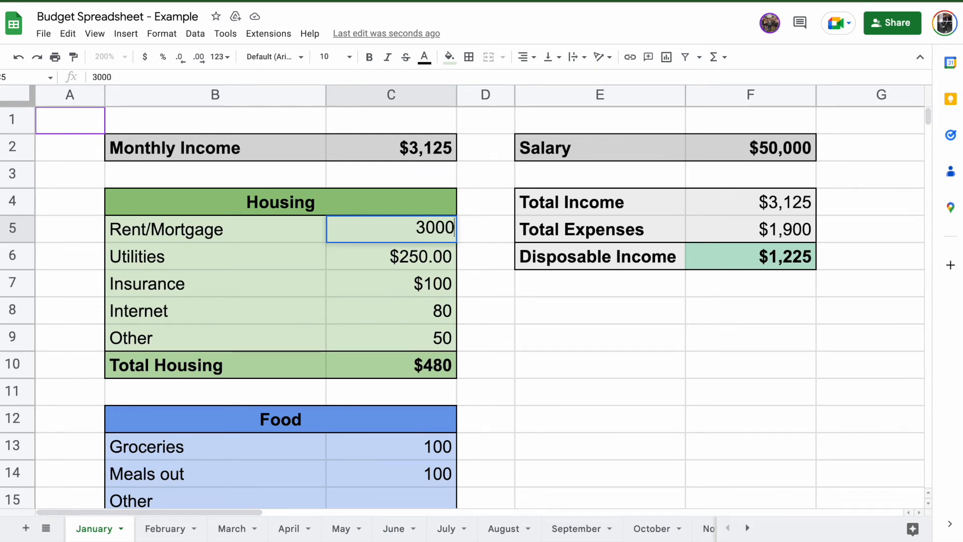
pyautogui.press('Return')
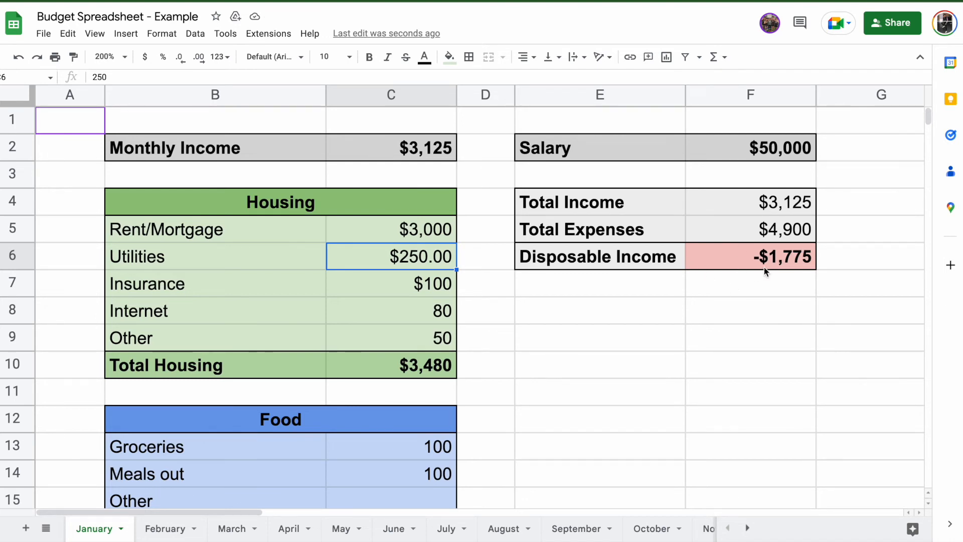
pyautogui.scroll(-2, 432, 441)
pyautogui.scroll(2, 431, 440)
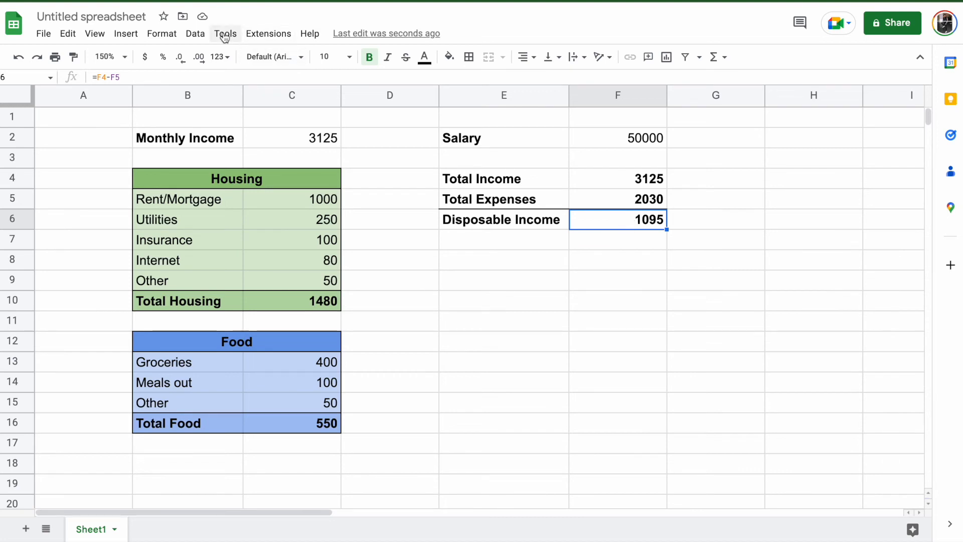
# In the untitled budget spreadsheet, add a conditional formatting rule that fills Disposable Income (F6) green when its value is greater than 1000.
pyautogui.click(165, 34)
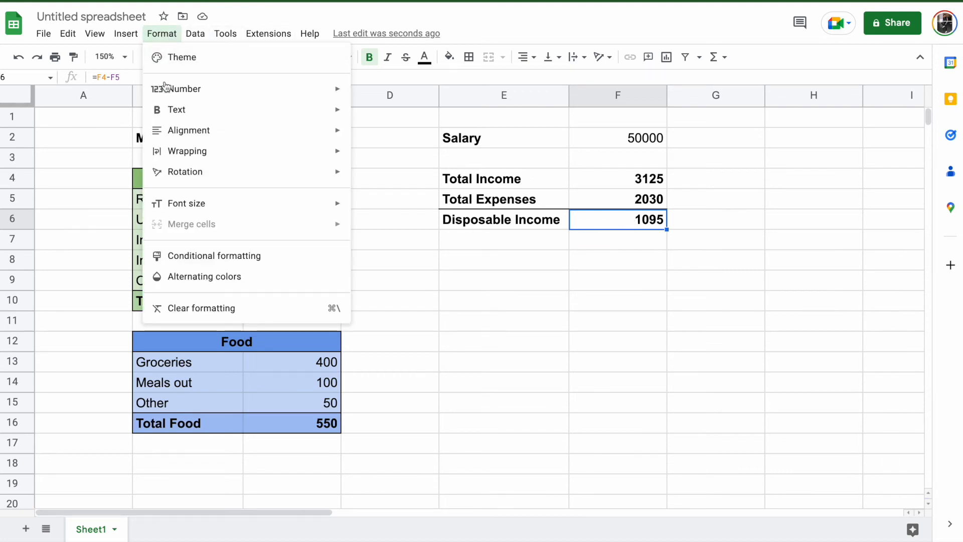
pyautogui.click(191, 254)
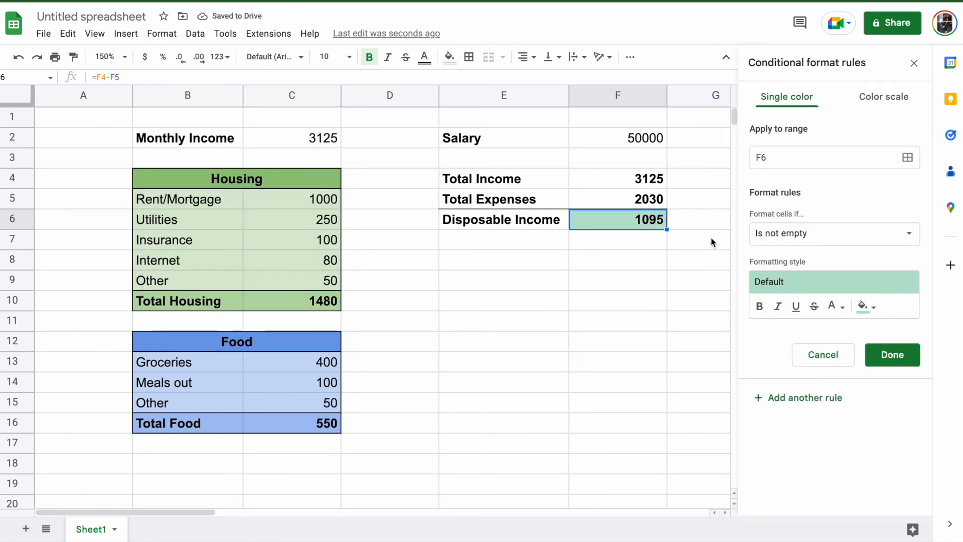
pyautogui.click(823, 234)
pyautogui.scroll(-1, 798, 402)
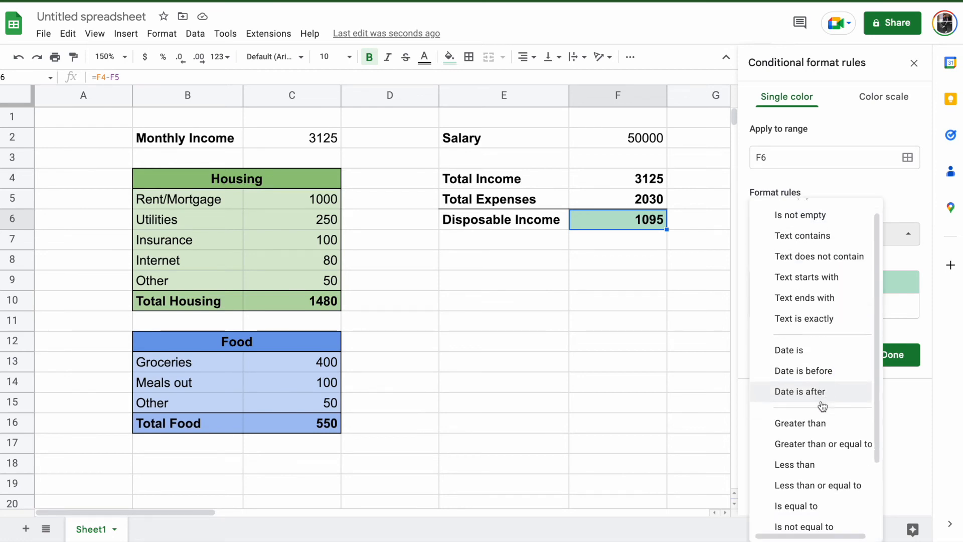
pyautogui.click(822, 411)
pyautogui.click(815, 261)
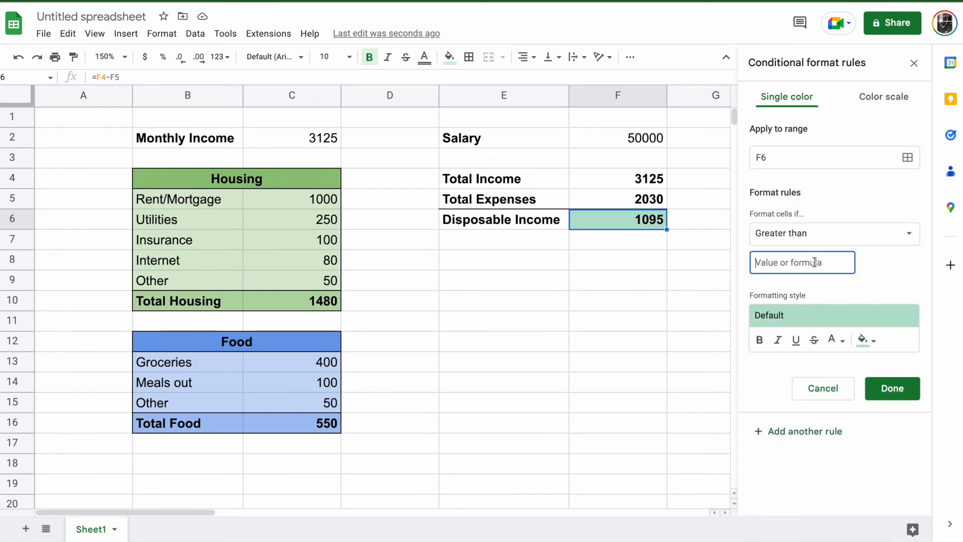
pyautogui.write('1000')
pyautogui.click(851, 318)
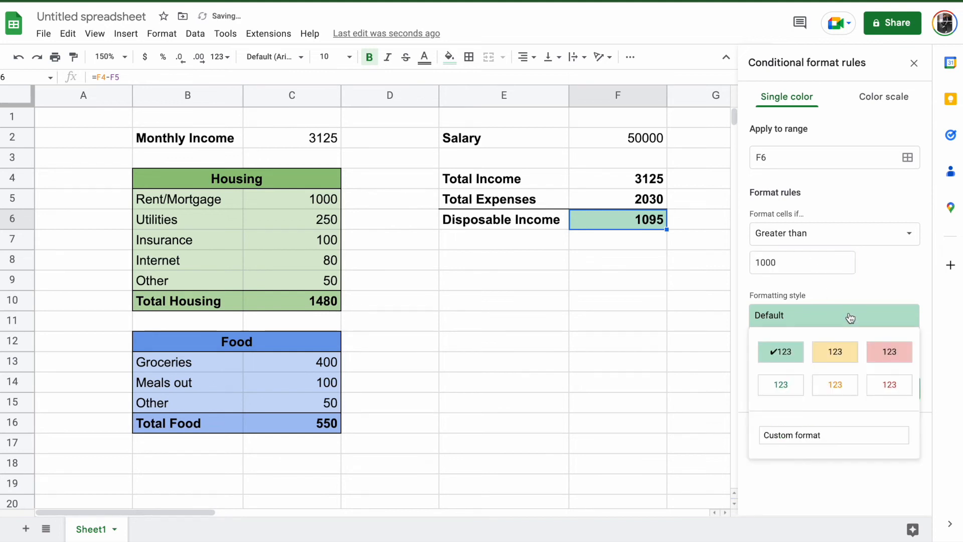
pyautogui.click(789, 354)
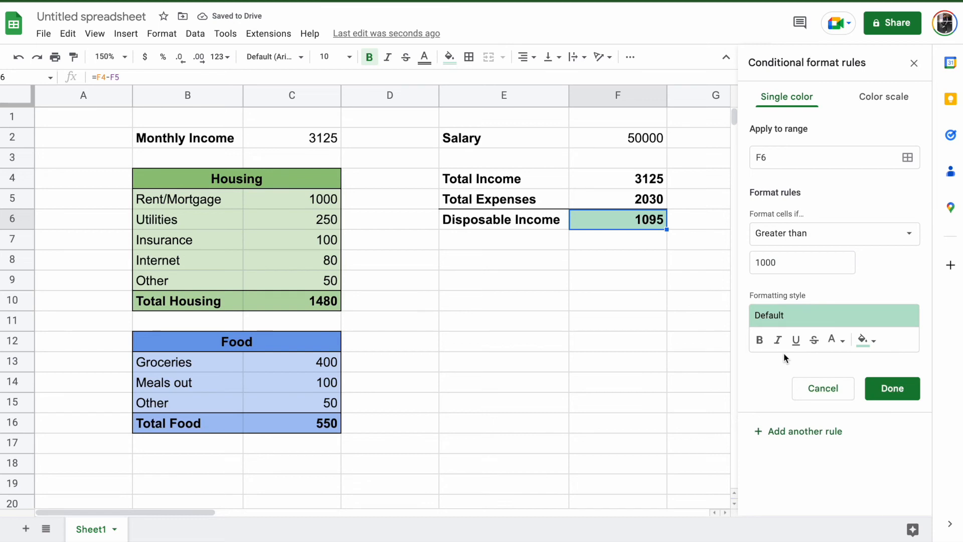
pyautogui.click(893, 389)
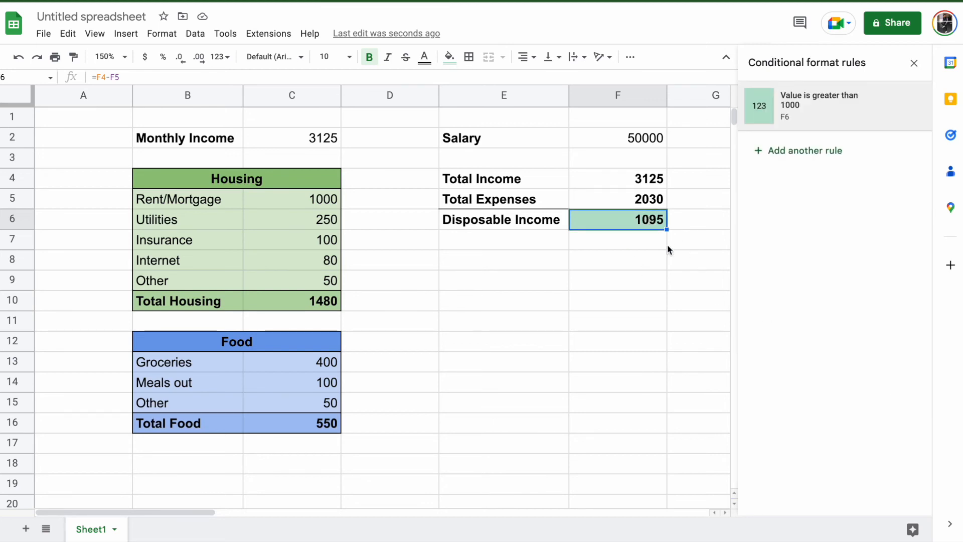
# Add a second conditional formatting rule to F6 that fills the cell red when its value is less than 0.
pyautogui.click(828, 159)
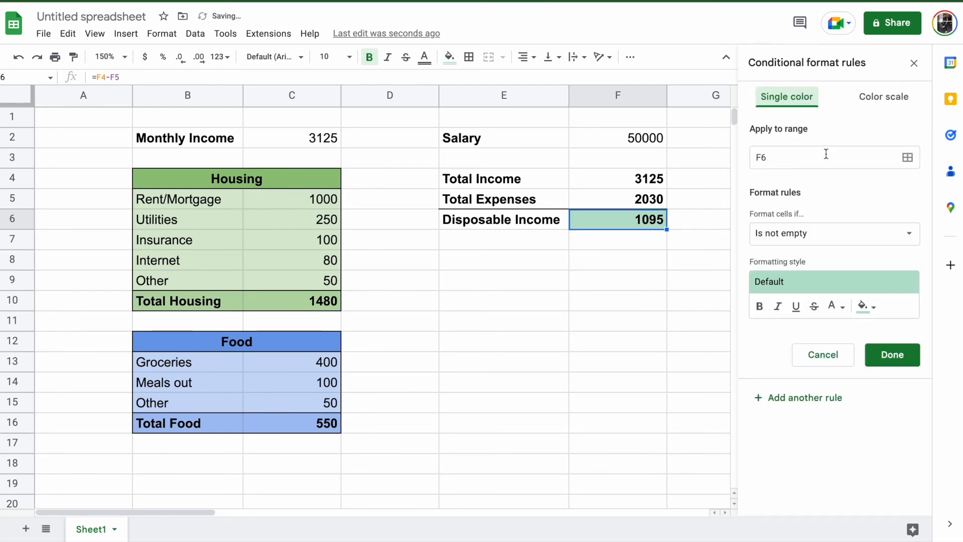
pyautogui.click(845, 234)
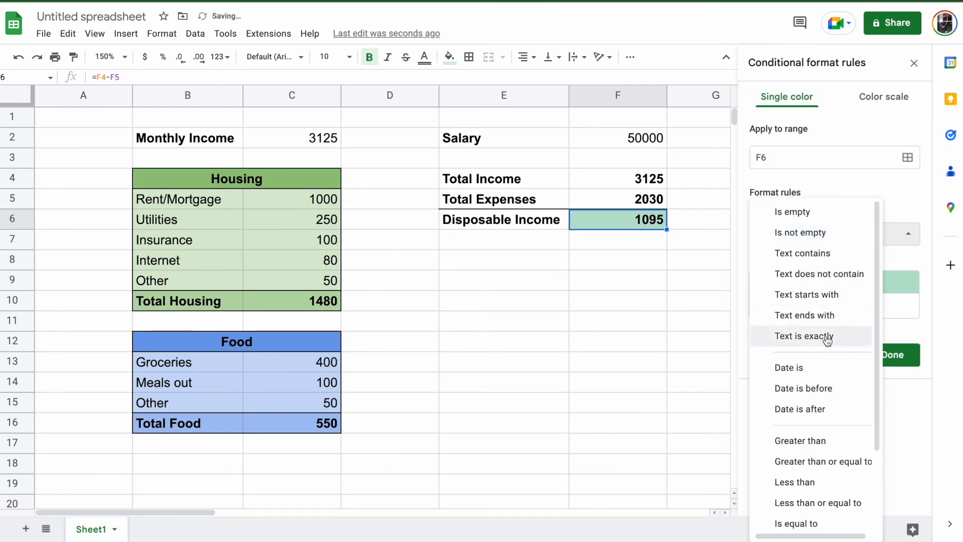
pyautogui.scroll(-1, 818, 394)
pyautogui.click(824, 486)
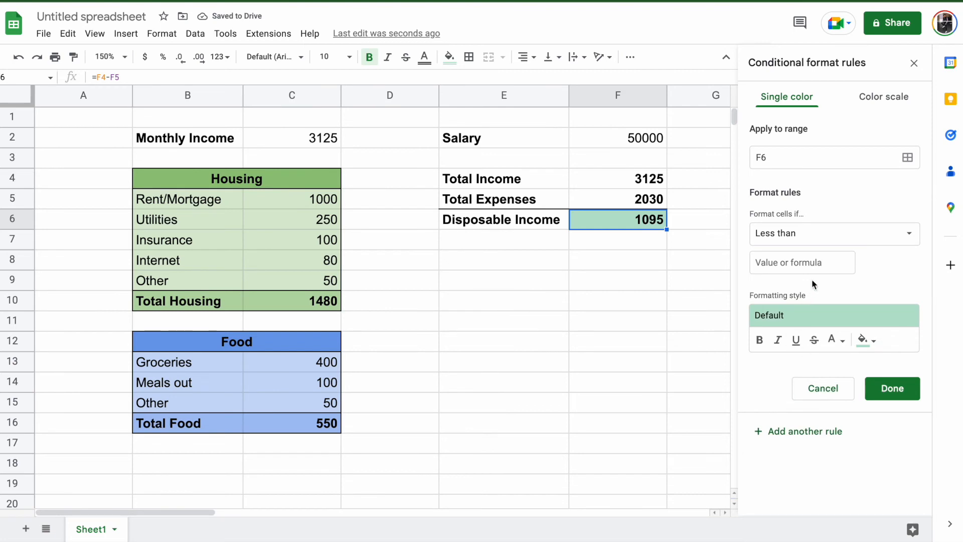
pyautogui.click(823, 234)
pyautogui.click(828, 308)
pyautogui.click(832, 269)
pyautogui.write('0')
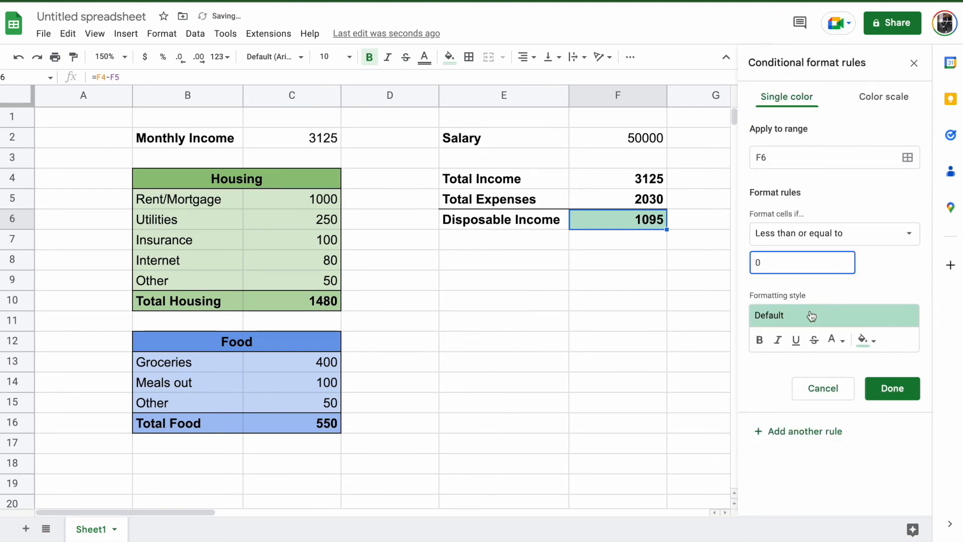
pyautogui.click(811, 317)
pyautogui.click(884, 351)
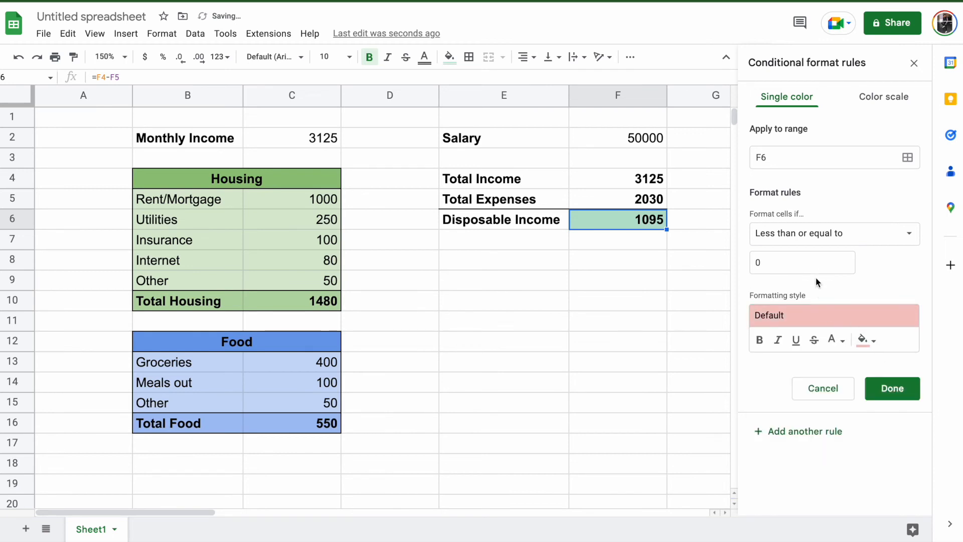
pyautogui.click(834, 246)
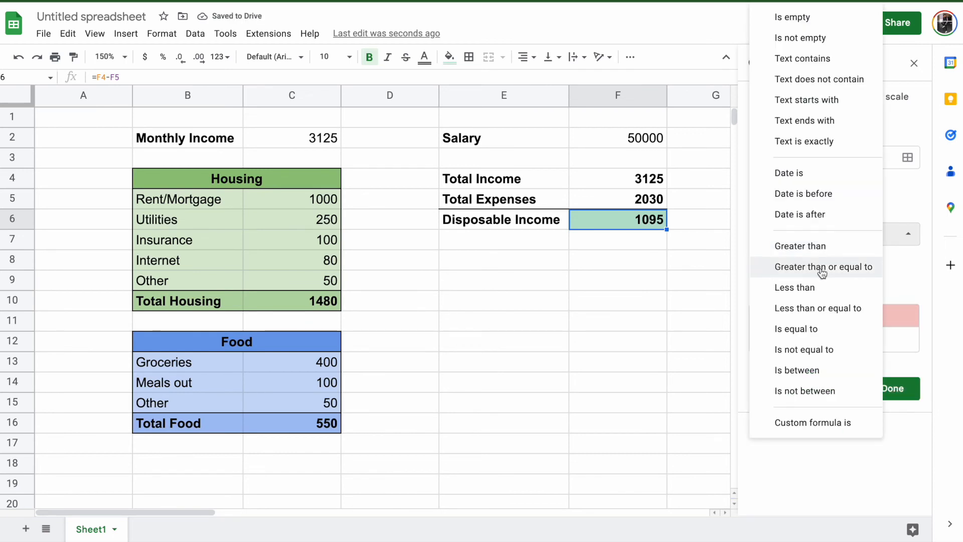
pyautogui.click(826, 286)
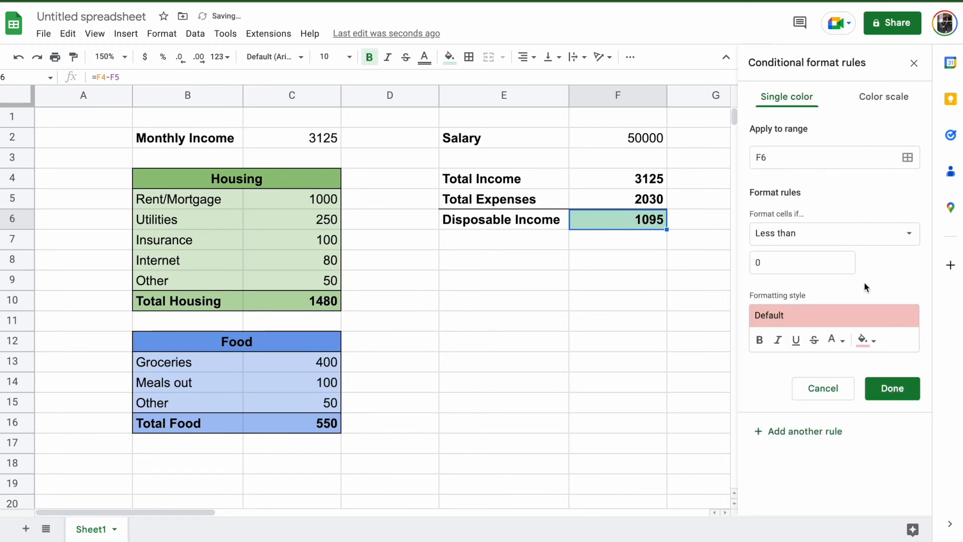
pyautogui.click(893, 397)
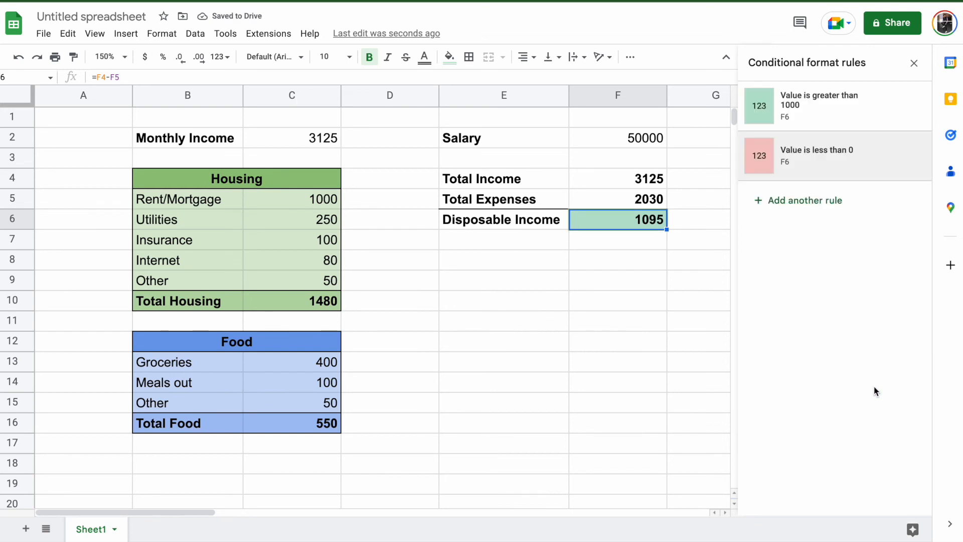
# Add a third conditional formatting rule to F6 with a yellow fill for values between 0 and 1000, and close the rules.
pyautogui.click(798, 211)
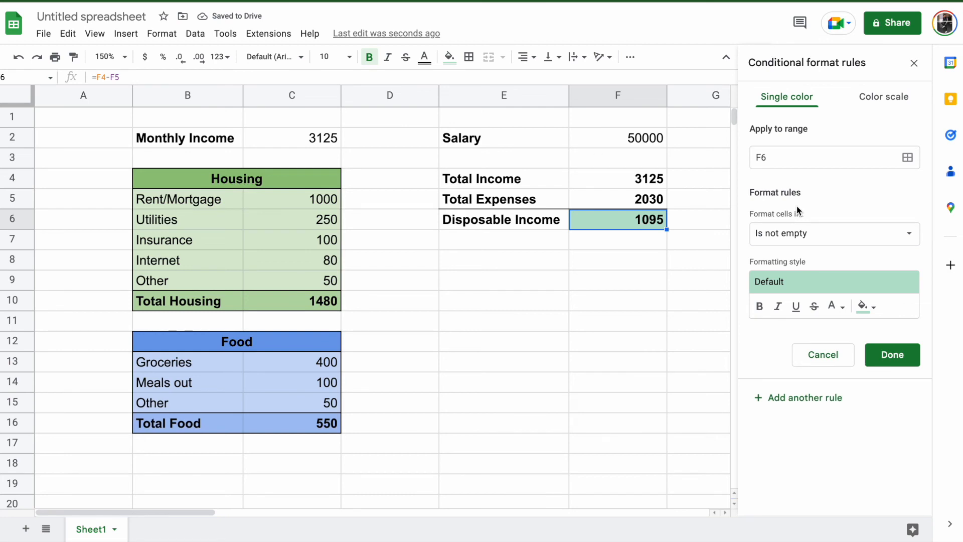
pyautogui.click(804, 233)
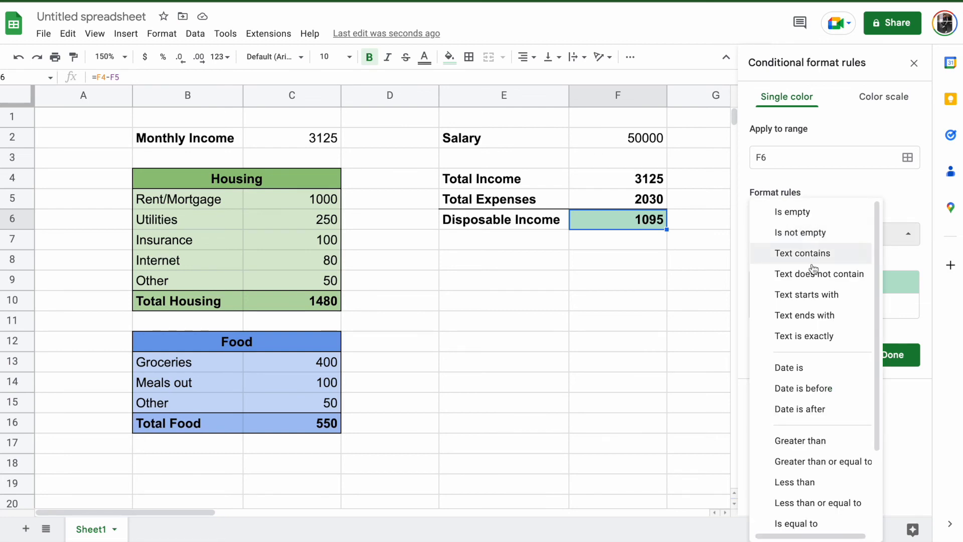
pyautogui.scroll(-4, 817, 353)
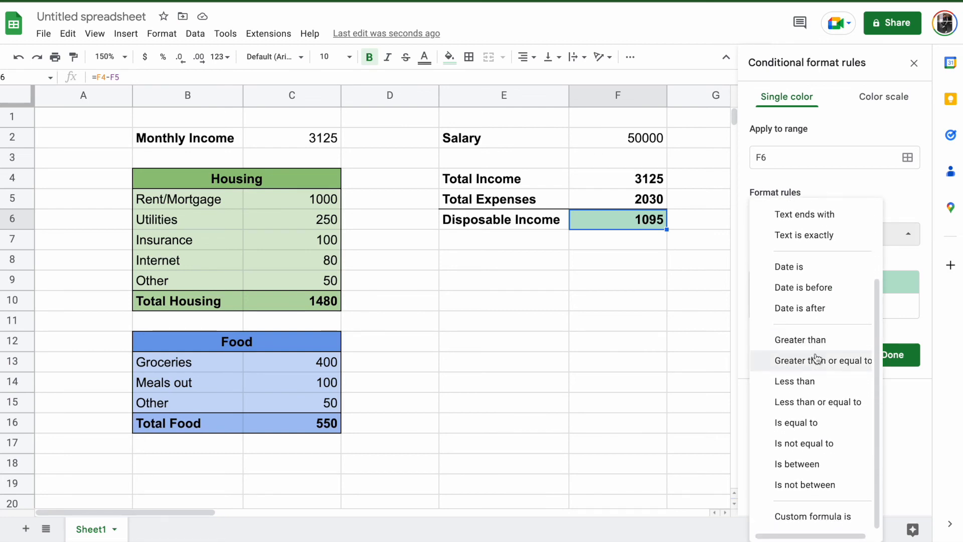
pyautogui.click(830, 469)
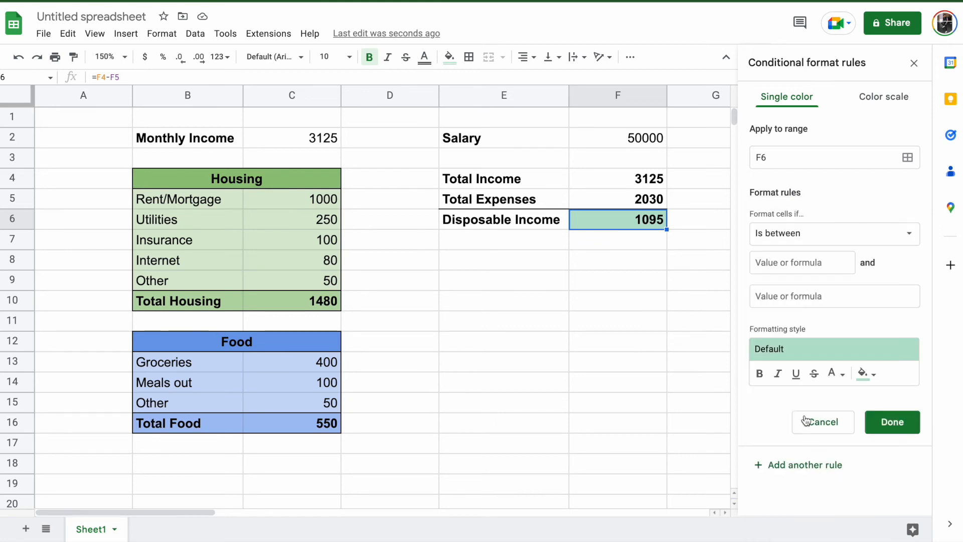
pyautogui.click(810, 261)
pyautogui.write('0')
pyautogui.click(818, 301)
pyautogui.write('1000')
pyautogui.click(822, 351)
pyautogui.click(833, 385)
pyautogui.click(890, 422)
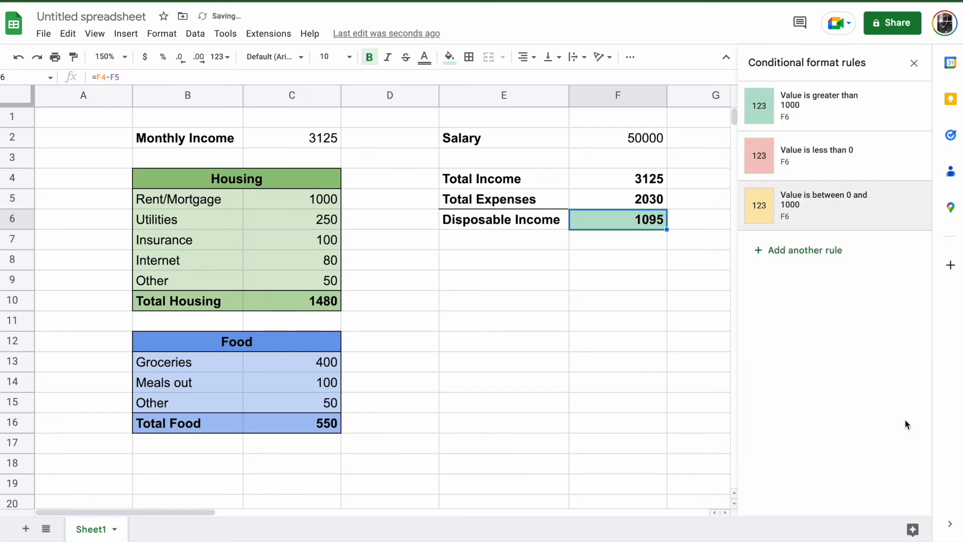
pyautogui.click(913, 63)
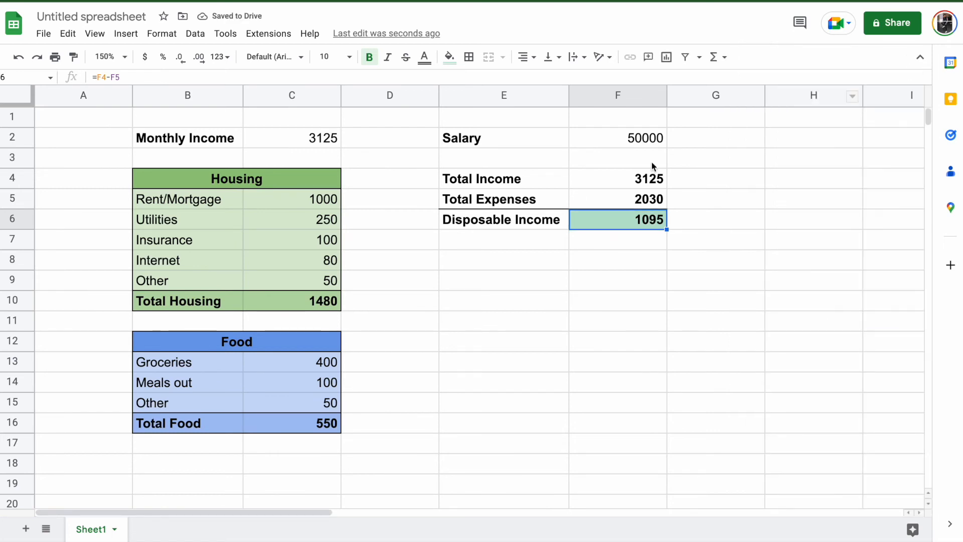
# Set Rent/Mortgage in C5 to 0 to test the Disposable Income colour rules.
pyautogui.click(654, 330)
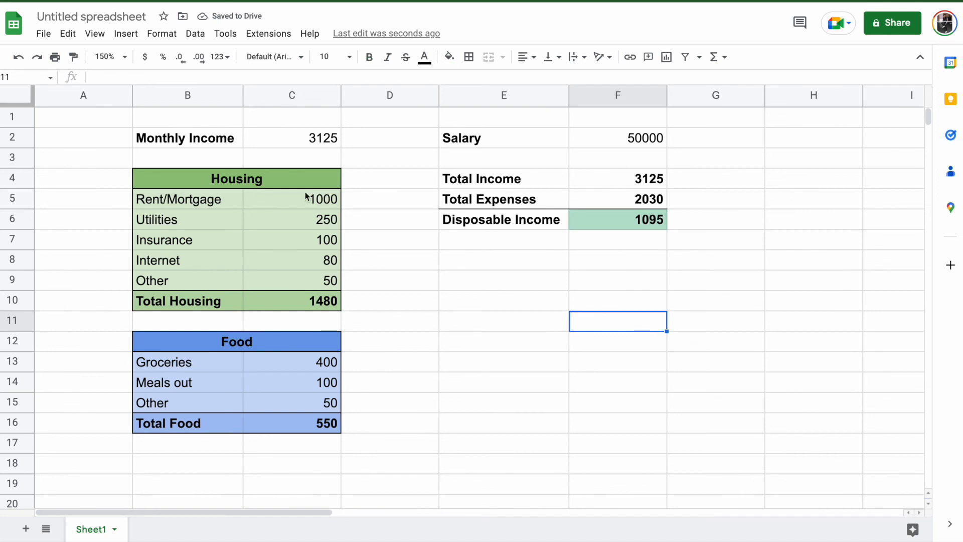
pyautogui.click(338, 199)
pyautogui.write('0')
pyautogui.press('Return')
# Set Rent/Mortgage in C5 to 2000 and Utilities in C6 to 500 to test the other Disposable Income colours.
pyautogui.click(286, 199)
pyautogui.write('2000')
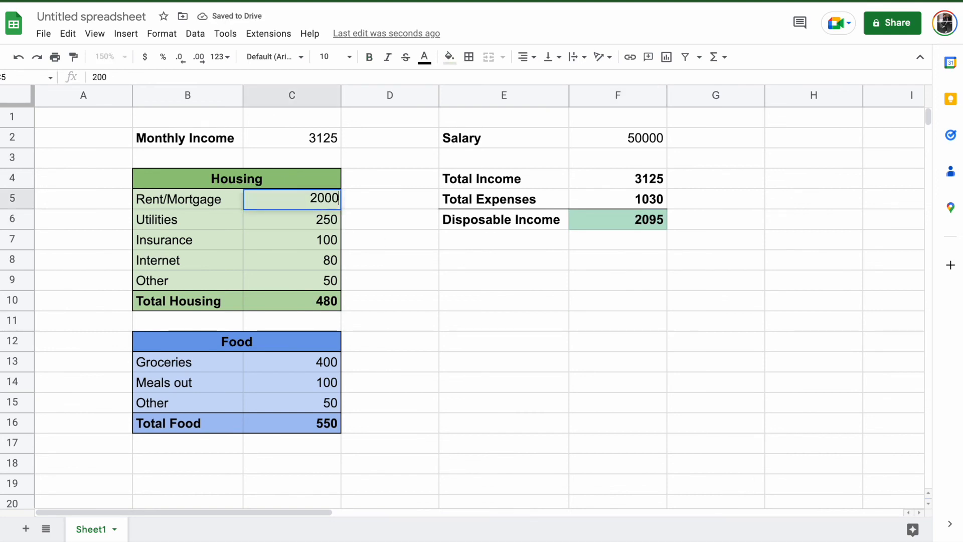
pyautogui.press('Return')
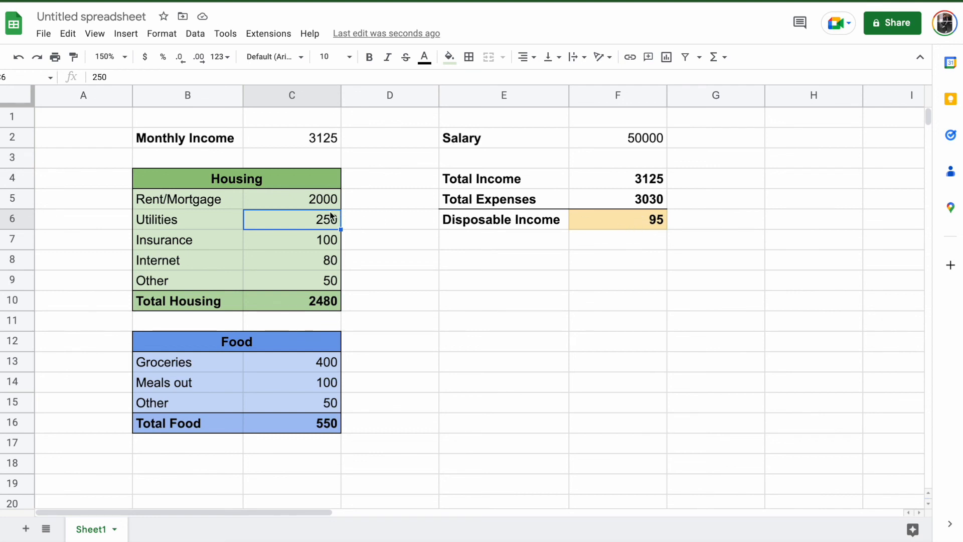
pyautogui.write('500')
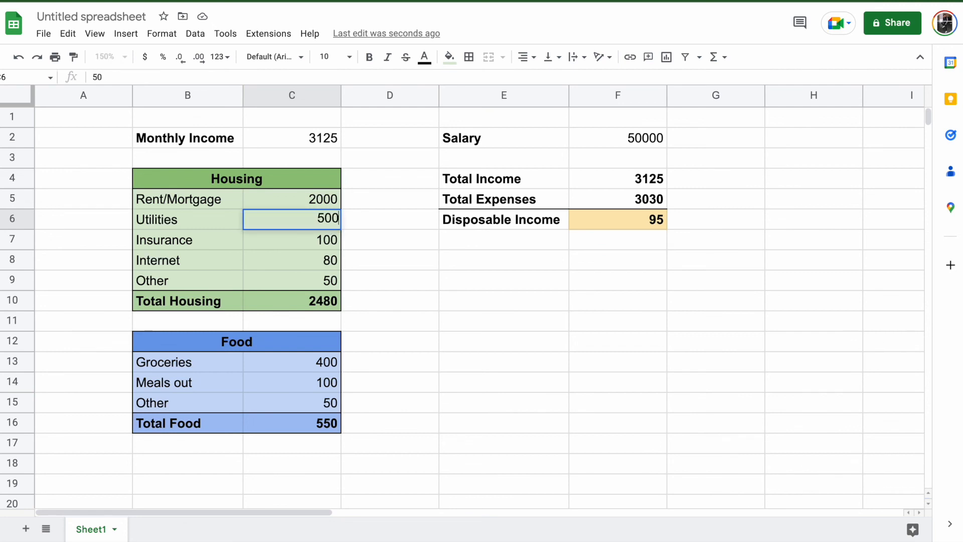
pyautogui.press('Return')
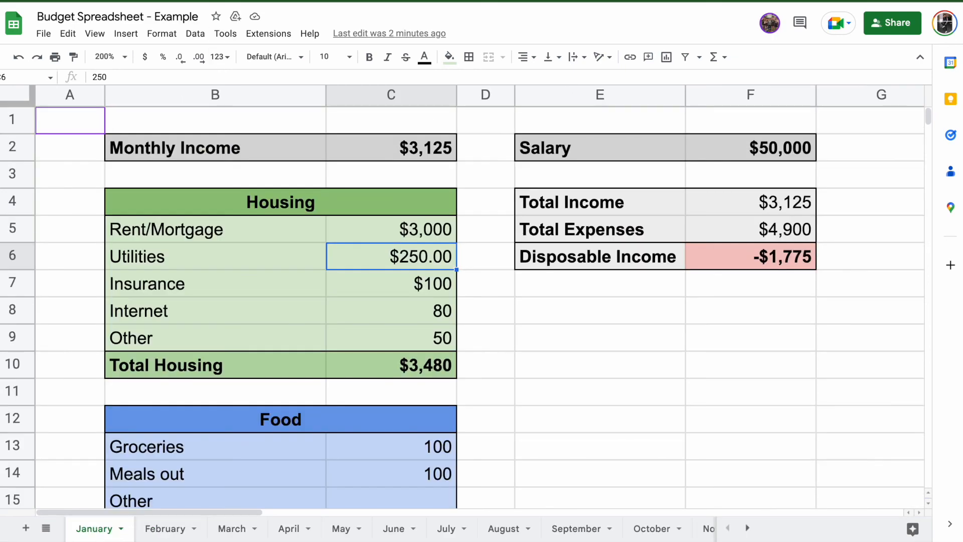
# Switch to Budget Spreadsheet - Example and review the further expense categories on the January sheet.
pyautogui.scroll(-1, 288, 321)
pyautogui.scroll(-15, 288, 321)
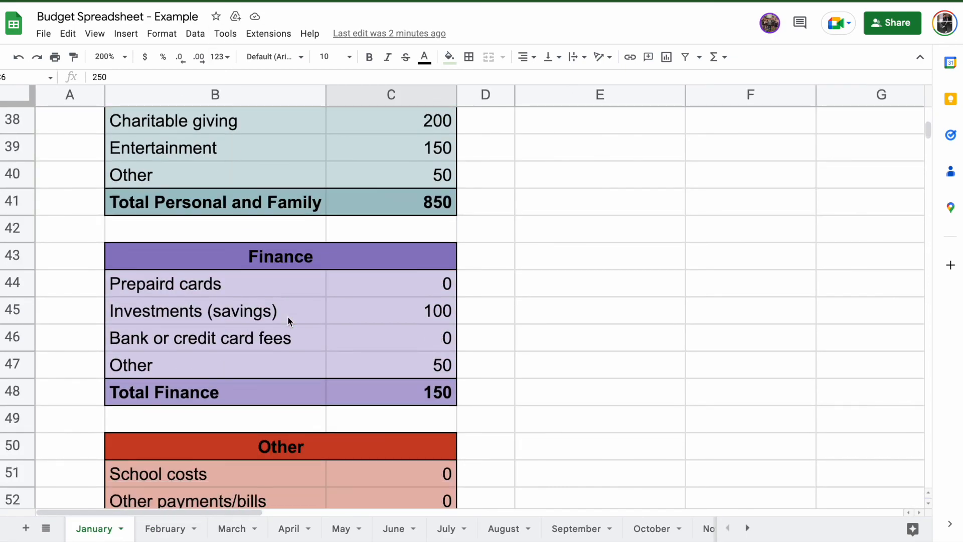
pyautogui.scroll(15, 288, 321)
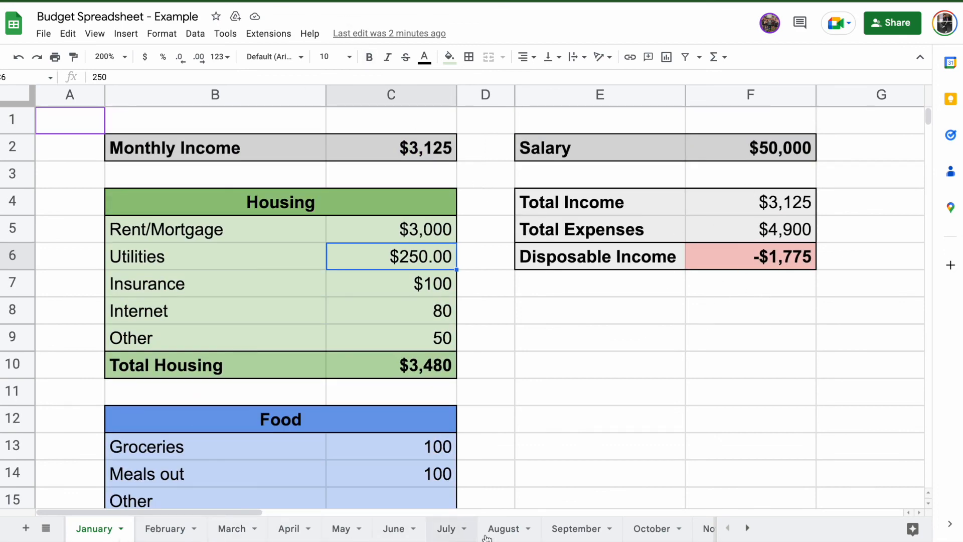
# Look through the monthly sheets set up in the example budget.
pyautogui.hscroll(1, 661, 539)
pyautogui.hscroll(1, 662, 539)
pyautogui.hscroll(-3, 502, 528)
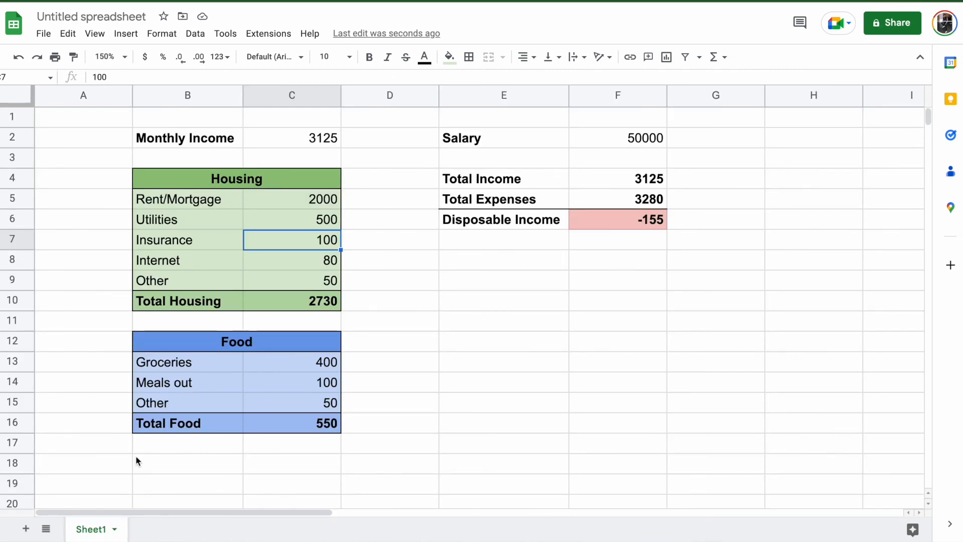
# Return to the untitled spreadsheet and rename Sheet1 as Jan.
pyautogui.doubleClick(103, 529)
pyautogui.click(158, 537)
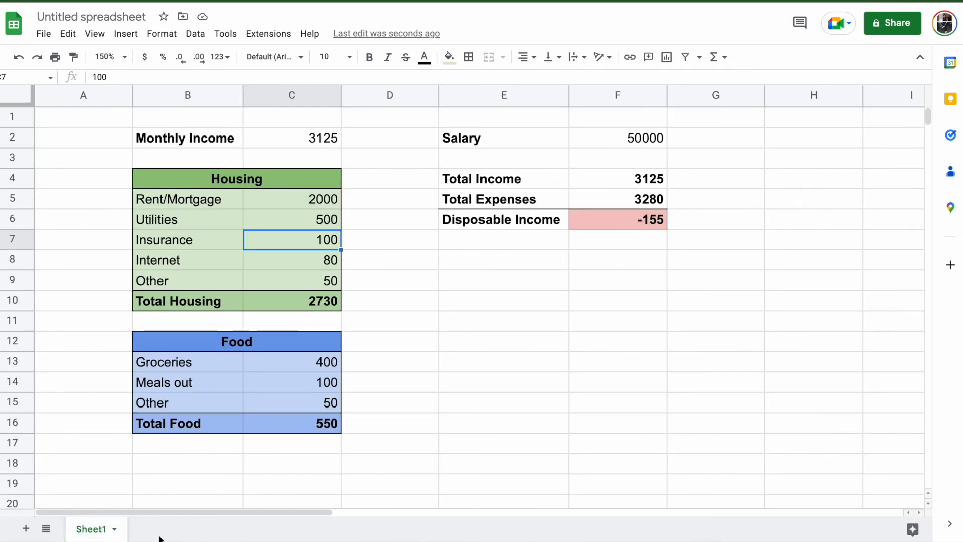
pyautogui.doubleClick(93, 531)
pyautogui.write('Jan')
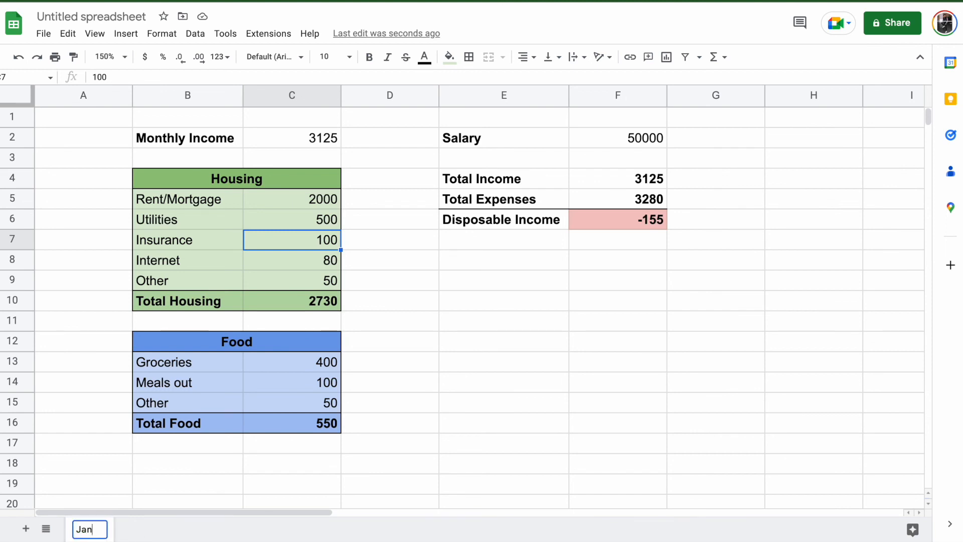
pyautogui.click(142, 533)
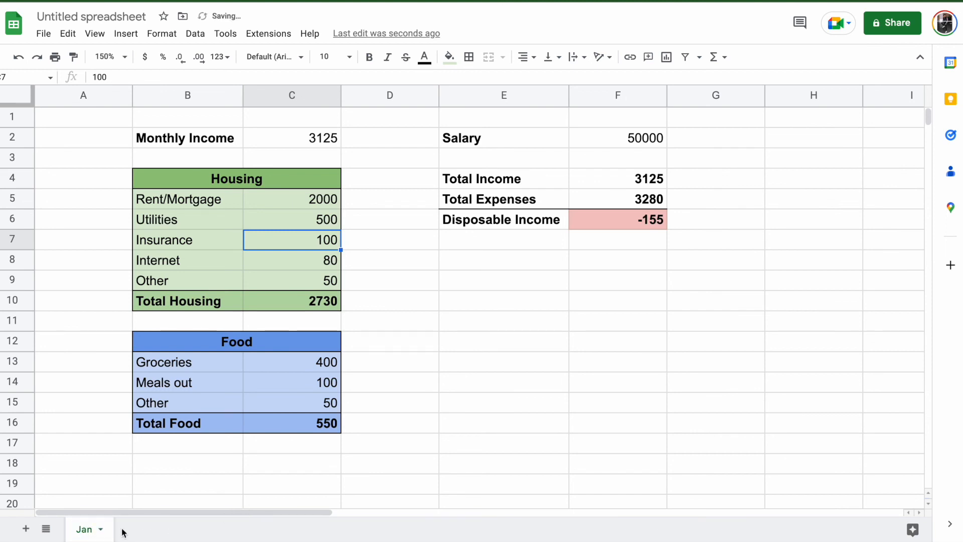
# Duplicate the Jan sheet and rename the copy as Feb.
pyautogui.rightClick(82, 537)
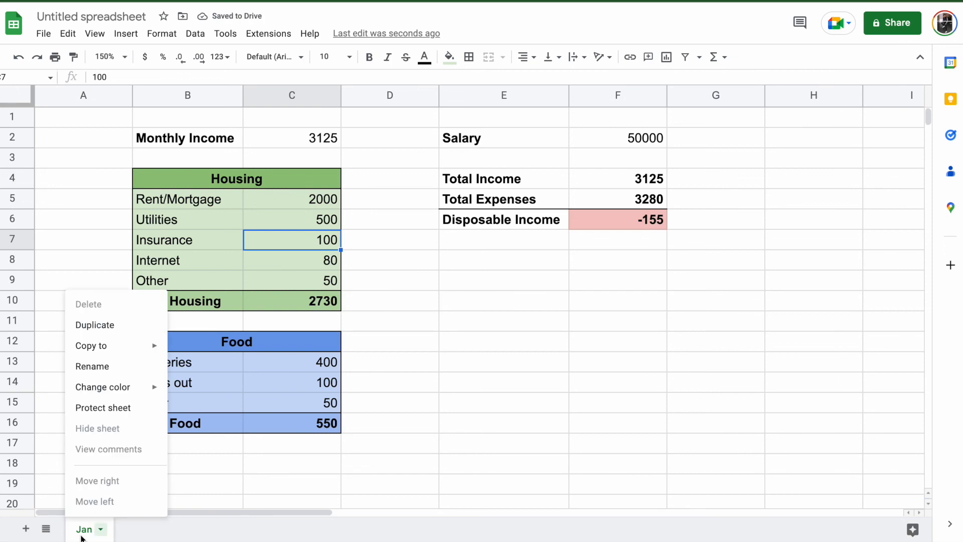
pyautogui.click(111, 327)
pyautogui.click(84, 529)
pyautogui.click(139, 531)
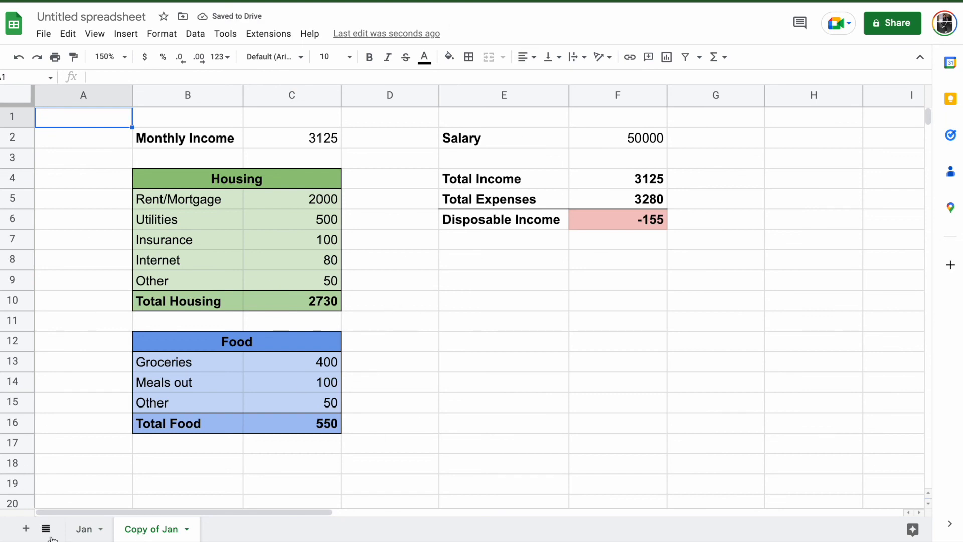
pyautogui.doubleClick(144, 530)
pyautogui.write('Feb')
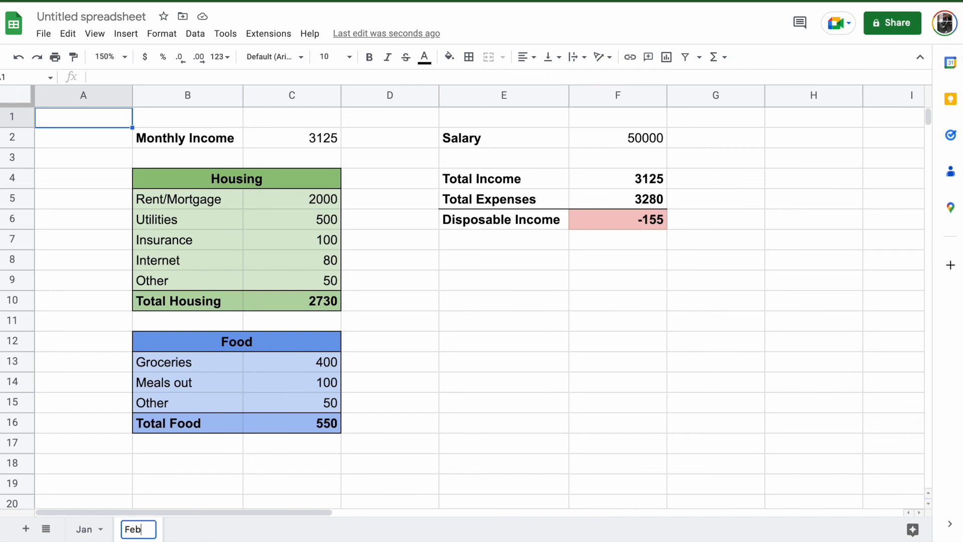
pyautogui.press('Return')
# Duplicate the Feb sheet and rename the copy as Dec.
pyautogui.rightClick(133, 529)
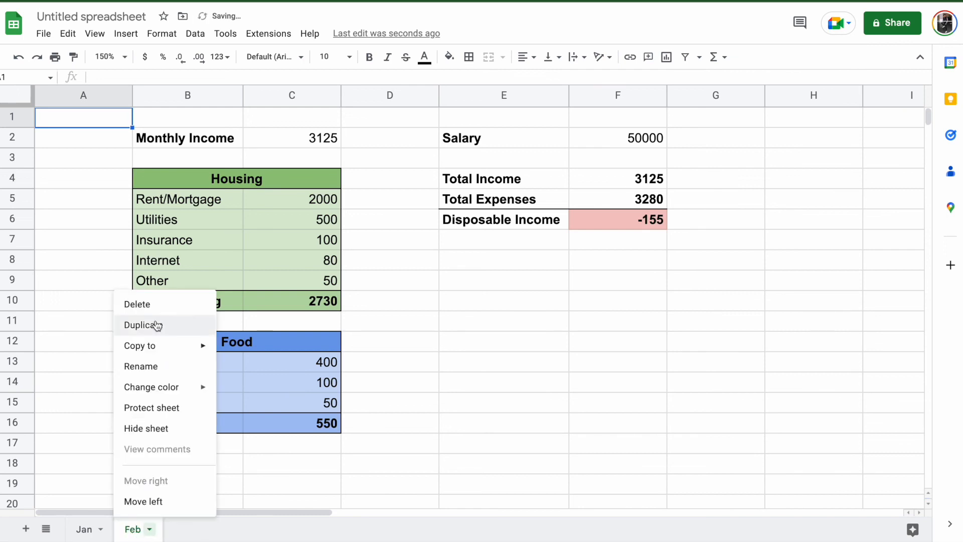
pyautogui.click(153, 325)
pyautogui.doubleClick(221, 530)
pyautogui.write('Dec')
pyautogui.press('Return')
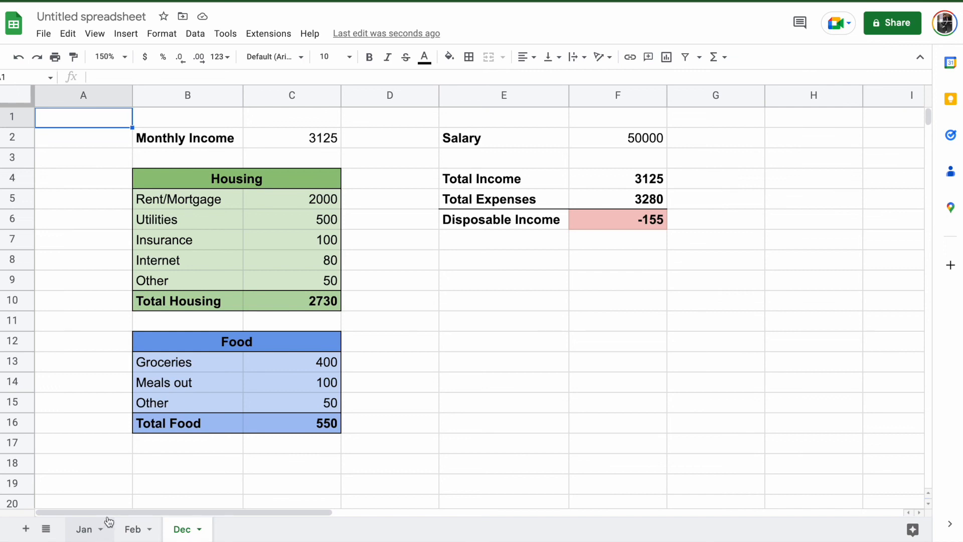
# On the Dec sheet, set Meals out in C14 to 300 and Utilities in C6 to 250.
pyautogui.click(325, 382)
pyautogui.write('300')
pyautogui.press('Return')
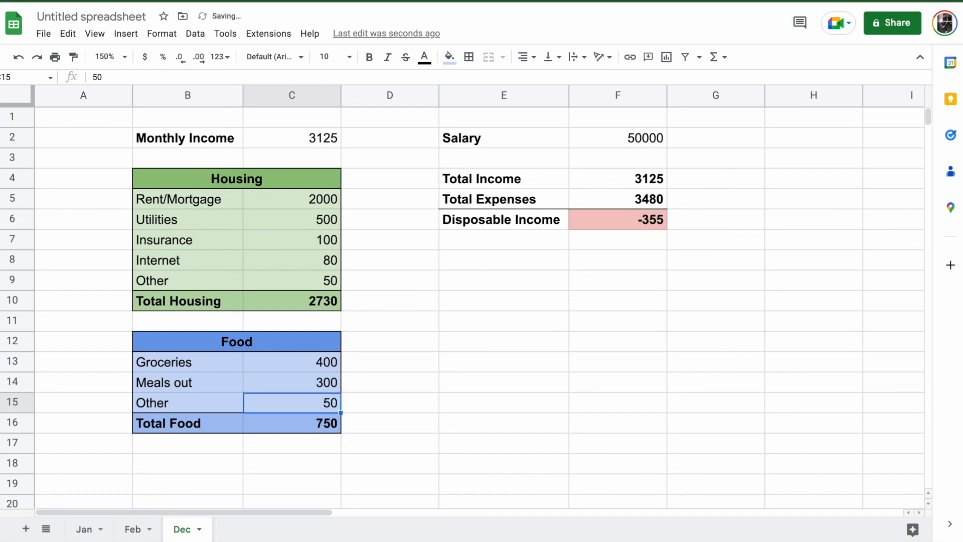
pyautogui.click(316, 199)
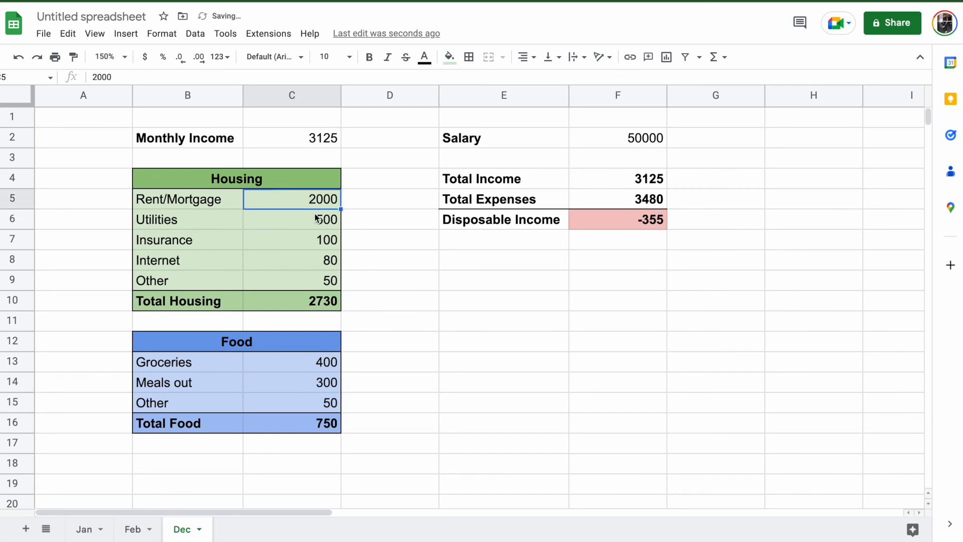
pyautogui.click(323, 221)
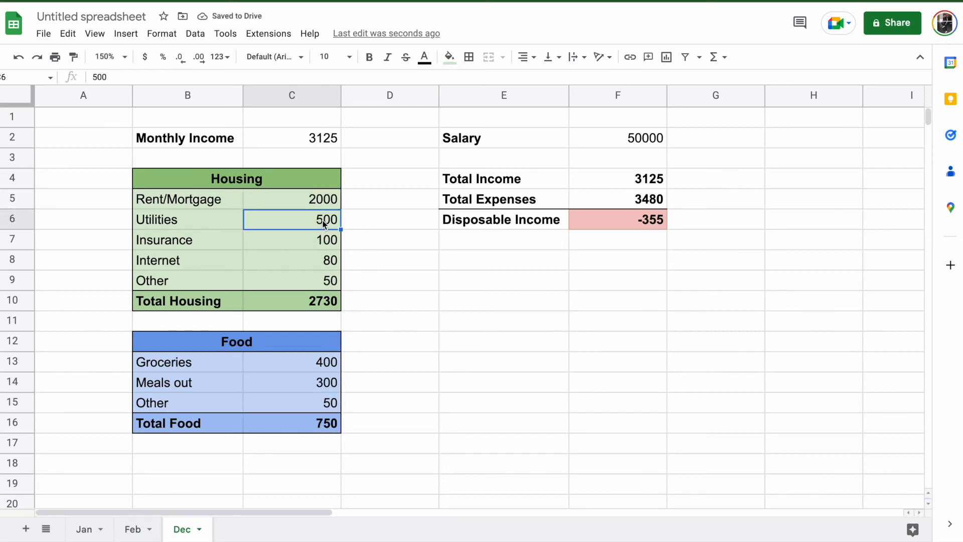
pyautogui.write('250')
pyautogui.press('Return')
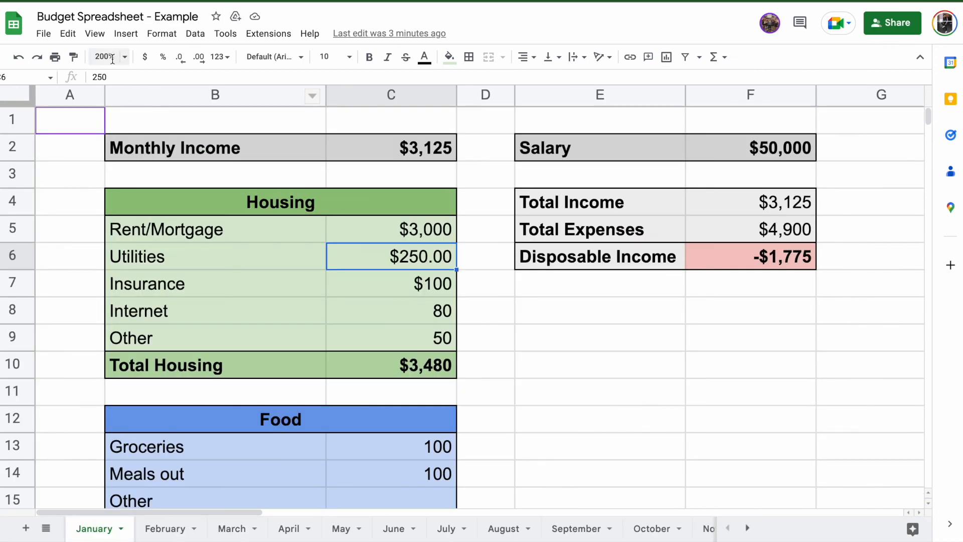
# Switch to Budget Spreadsheet - Example, set the zoom to 100%, and review all expense categories on the January sheet.
pyautogui.click(112, 59)
pyautogui.click(110, 135)
pyautogui.scroll(-5, 280, 290)
pyautogui.scroll(-2, 281, 290)
pyautogui.scroll(10, 281, 290)
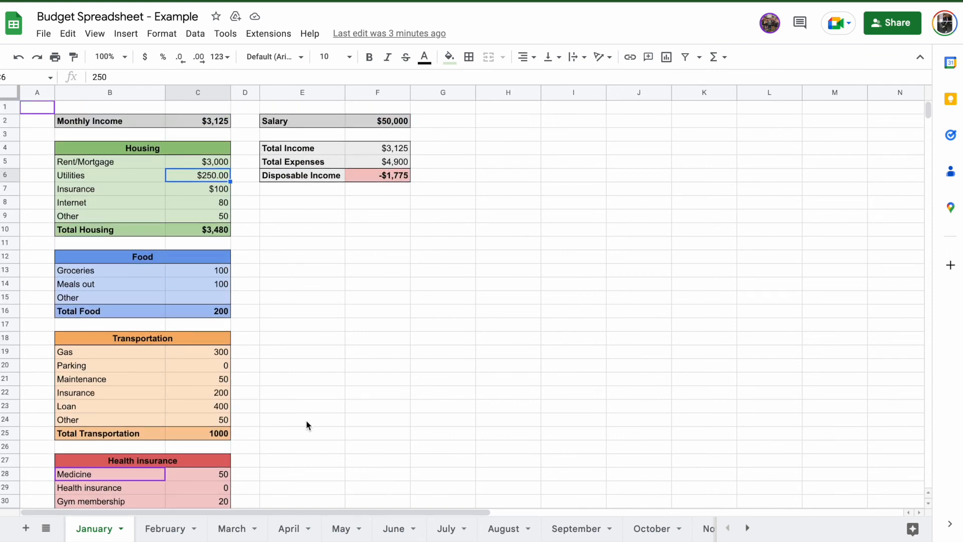
pyautogui.moveTo(484, 10)
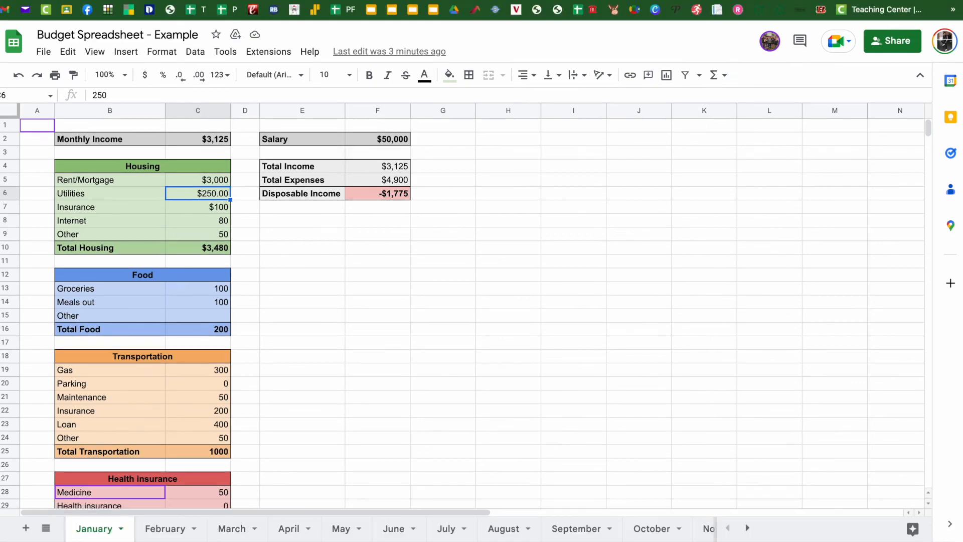